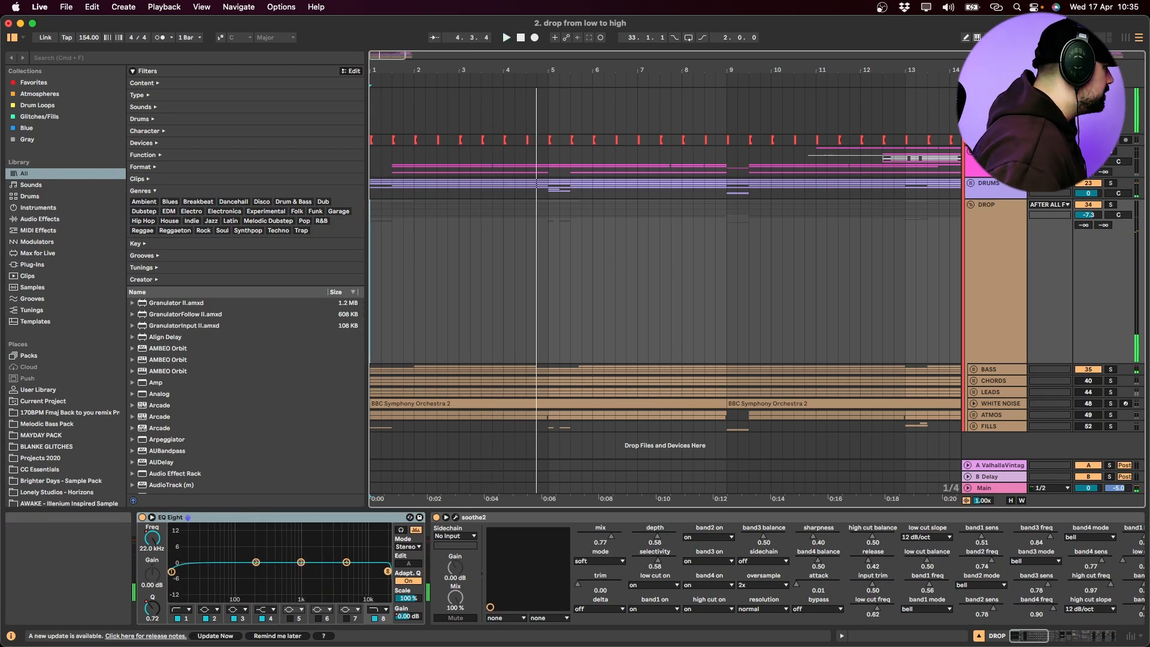
Audition the Chords High, Chords 08 and Chords CC tracks one at a time in solo, and fold the CHORDS group again
key(space)
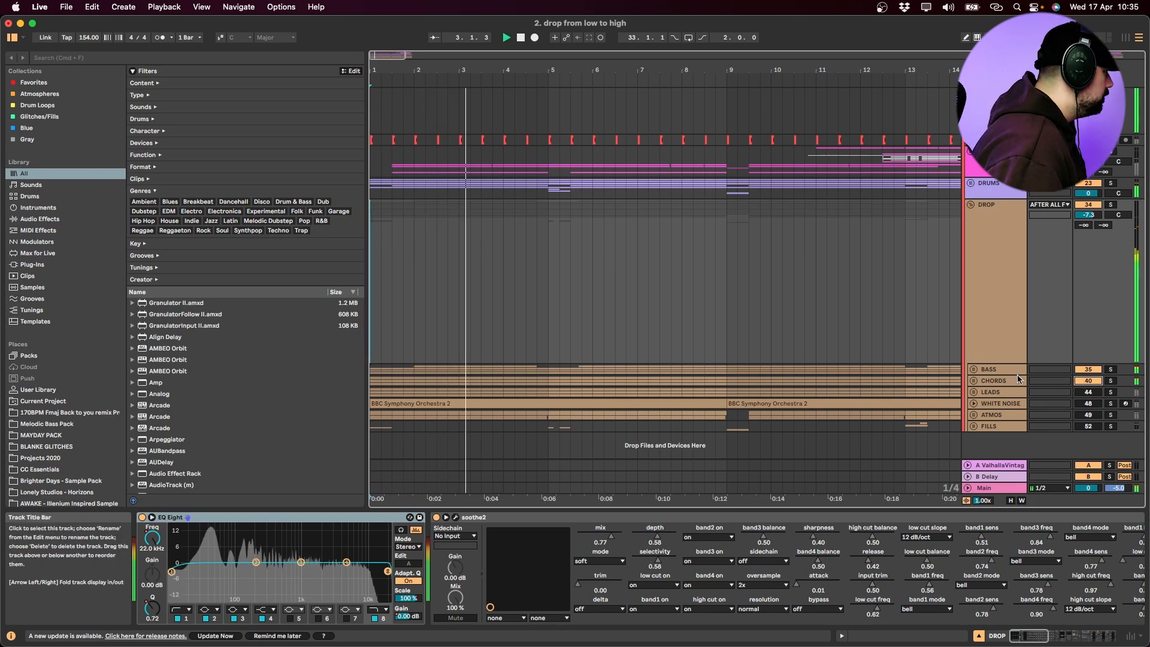
click(975, 382)
click(1002, 347)
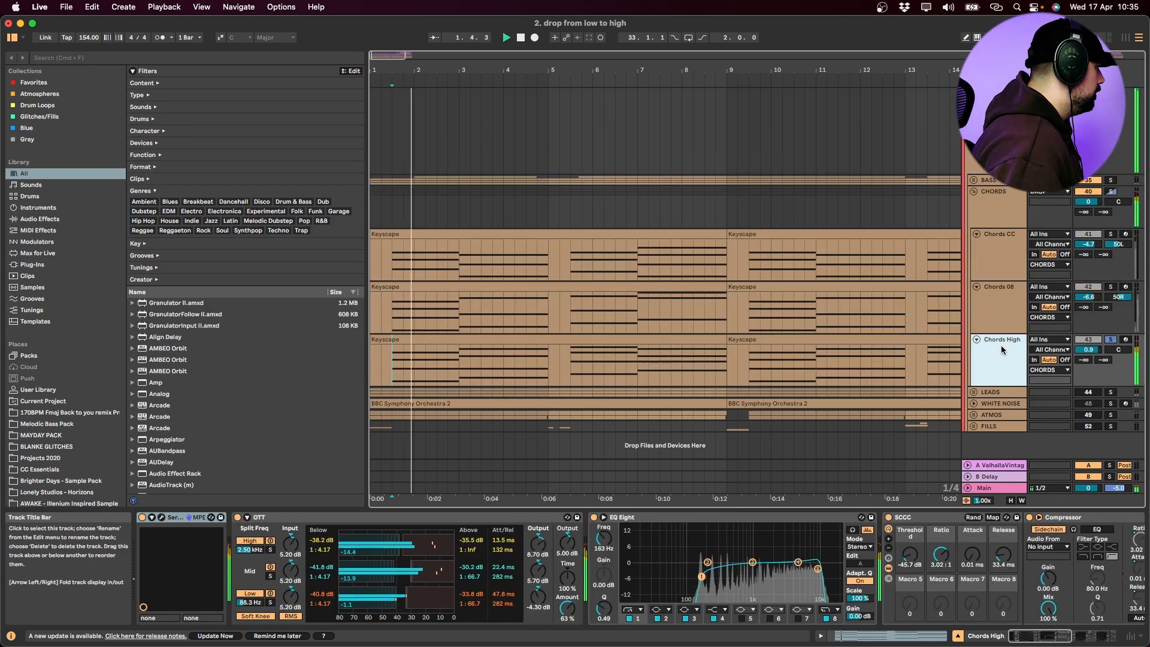
click(1005, 319)
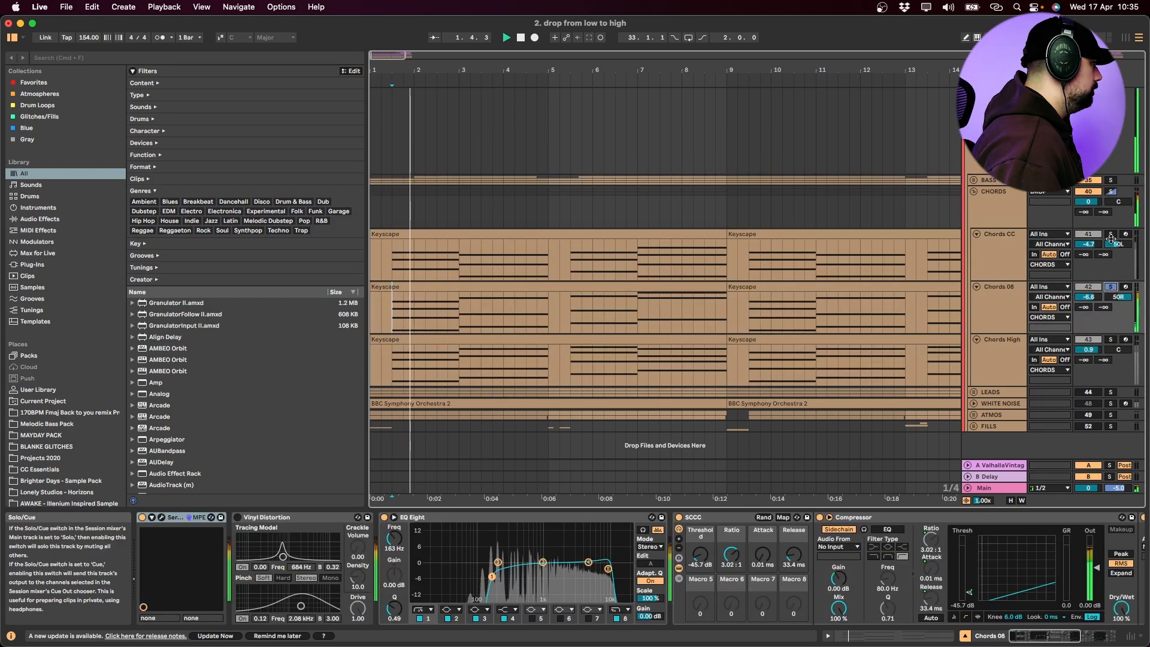
click(1111, 234)
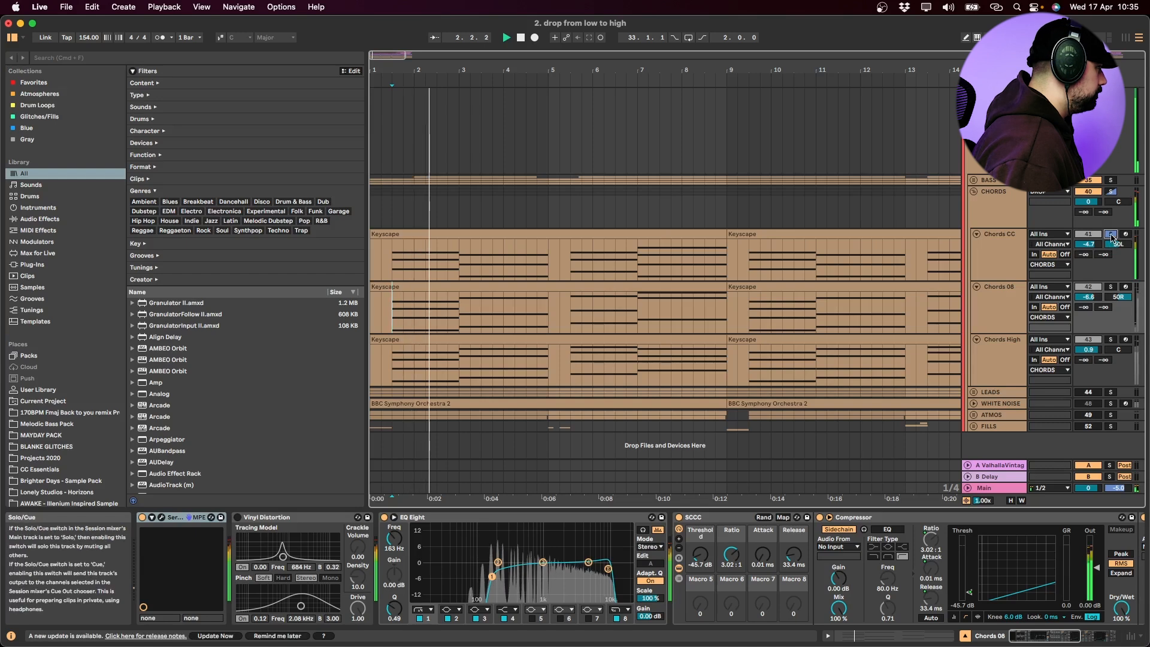
click(1111, 234)
click(1001, 209)
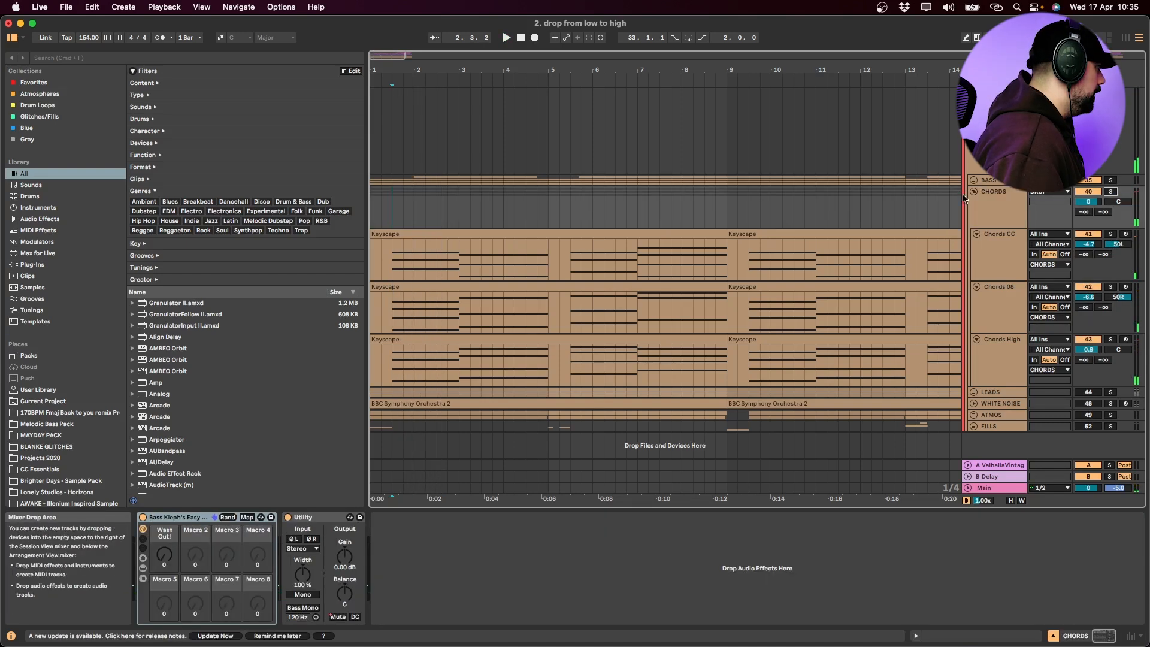
click(973, 192)
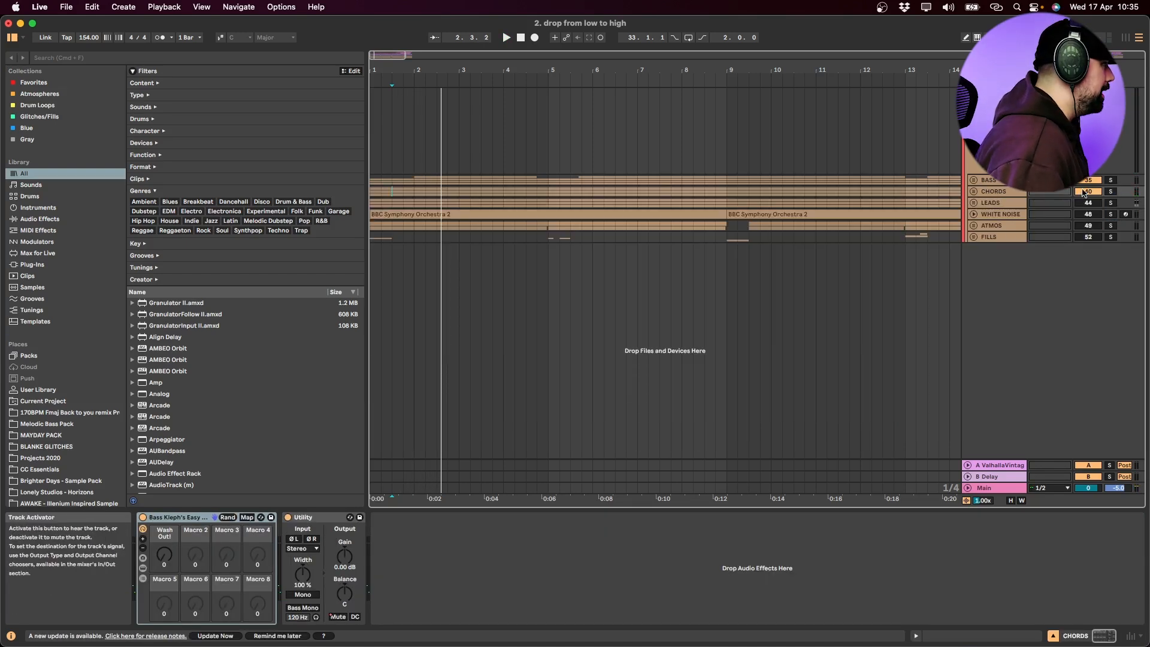
Play the drop from its start and activate the WHITE NOISE and ATMOS tracks one after the other
click(372, 182)
key(space)
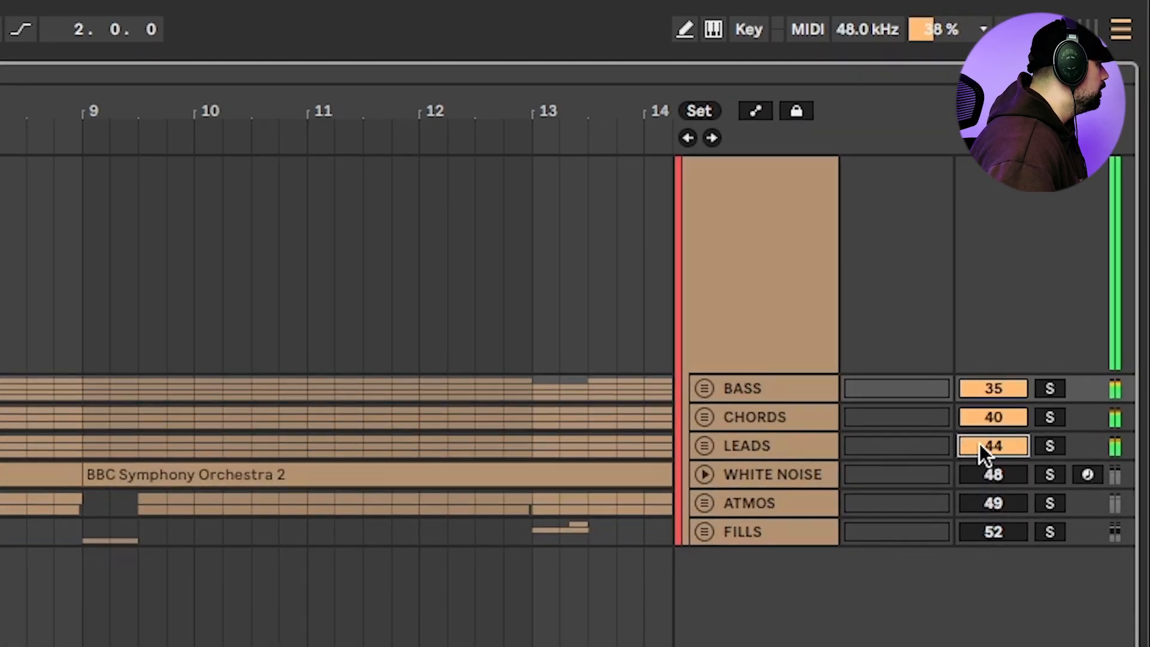
click(975, 474)
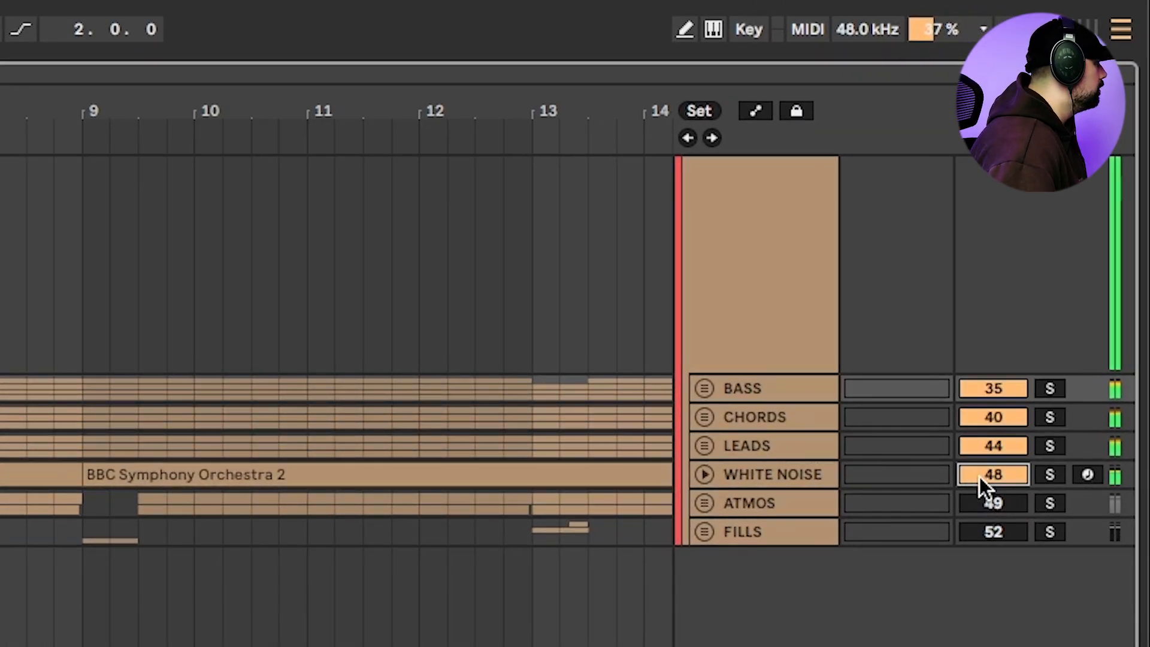
click(979, 500)
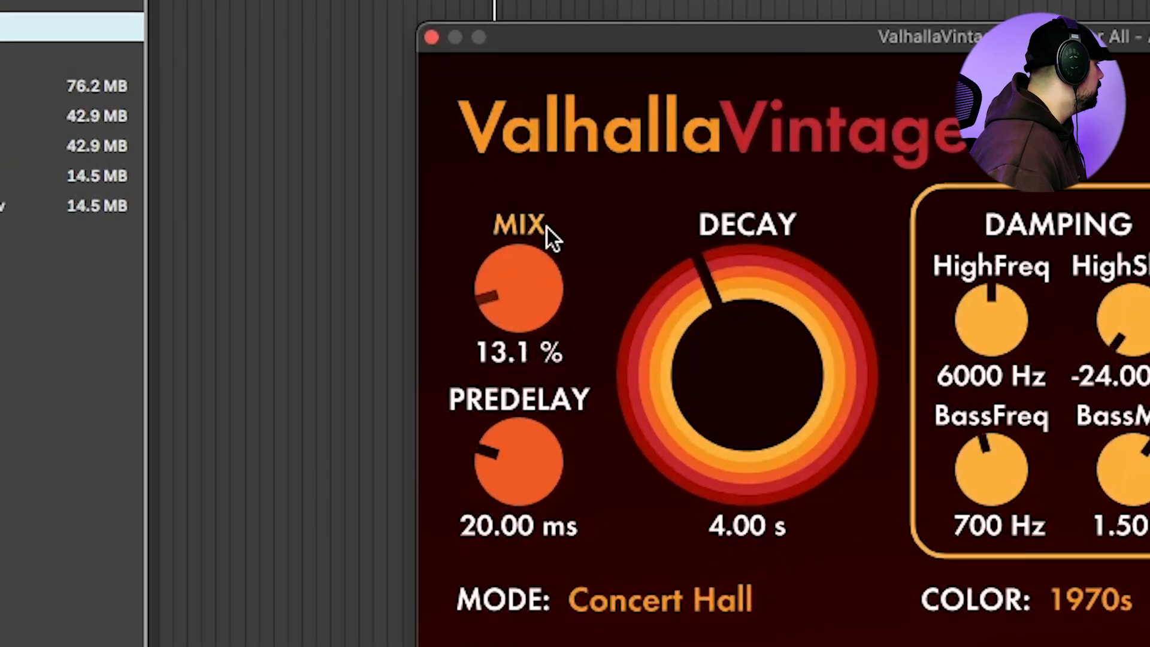
Raise the ValhallaVintageVerb mix on the acapella to 100 %, and remove the device from that track
drag(555, 195, 591, 82)
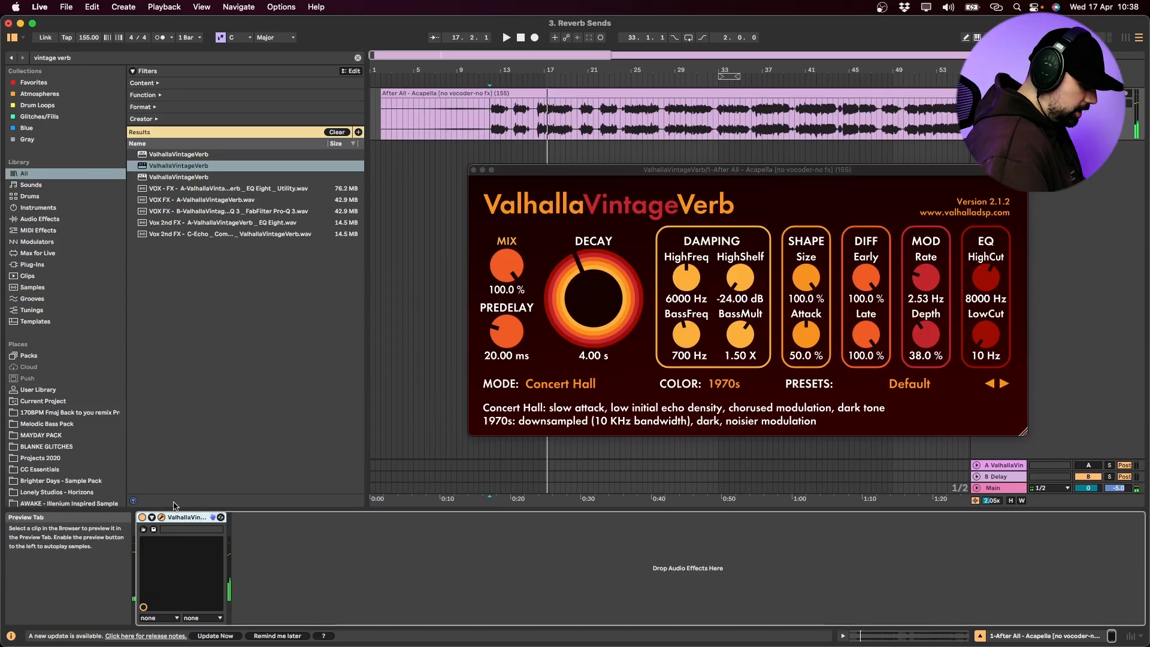
key(Delete)
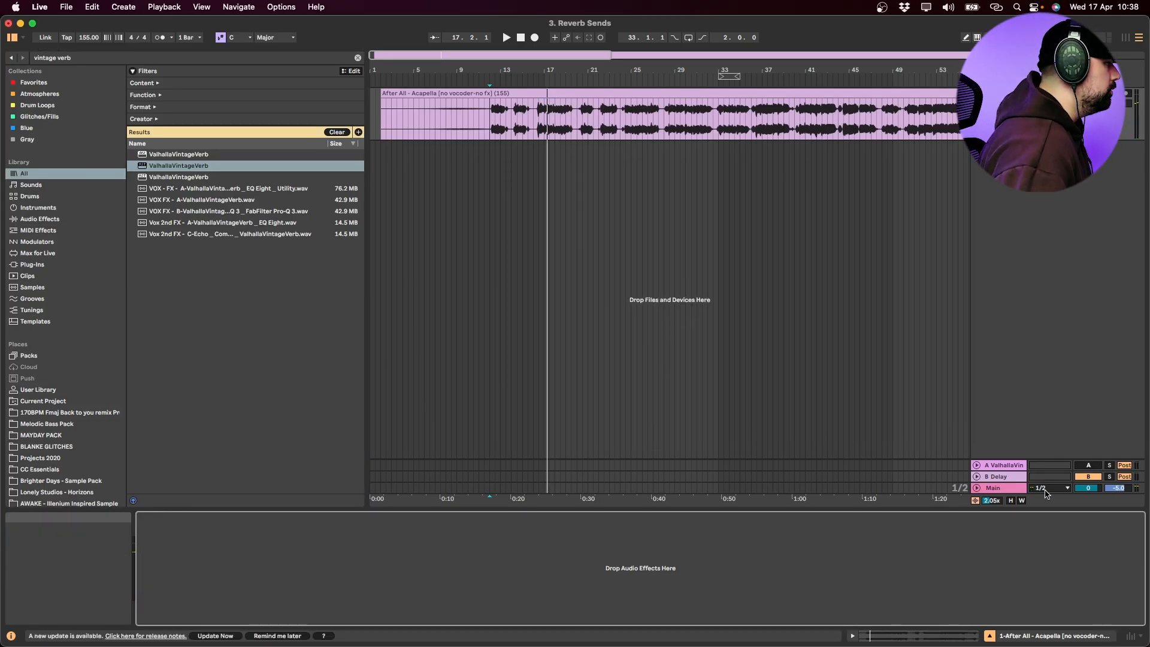
Activate the ValhallaVintageVerb return track, play the acapella from bar 12 and raise its send to that return
click(1082, 466)
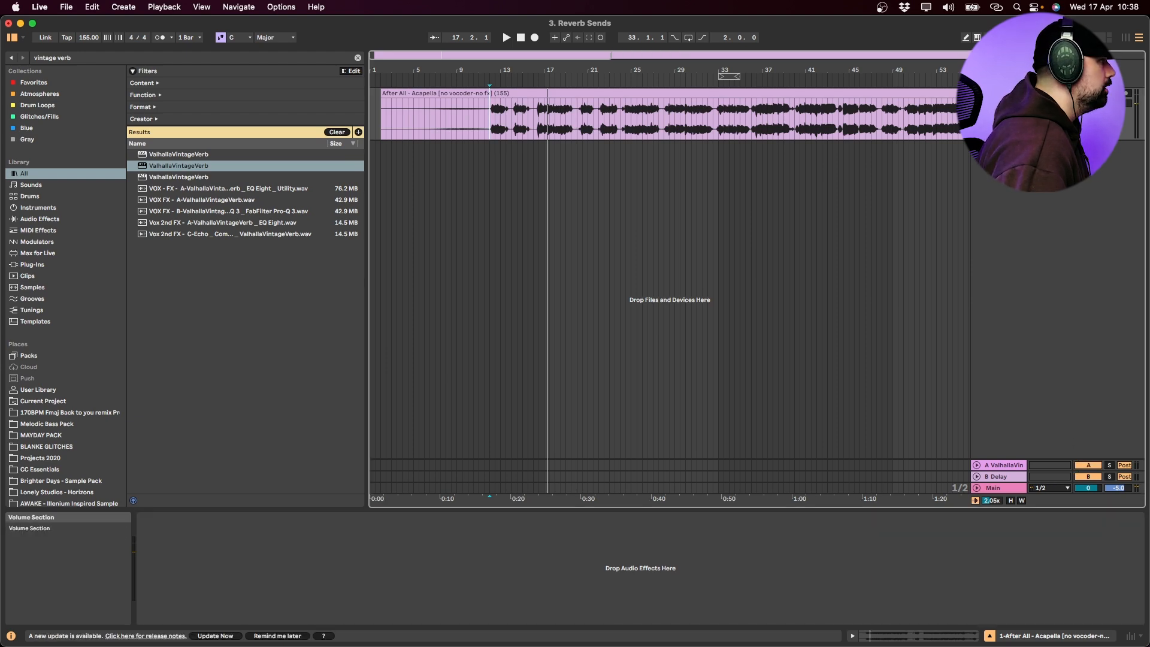
click(490, 127)
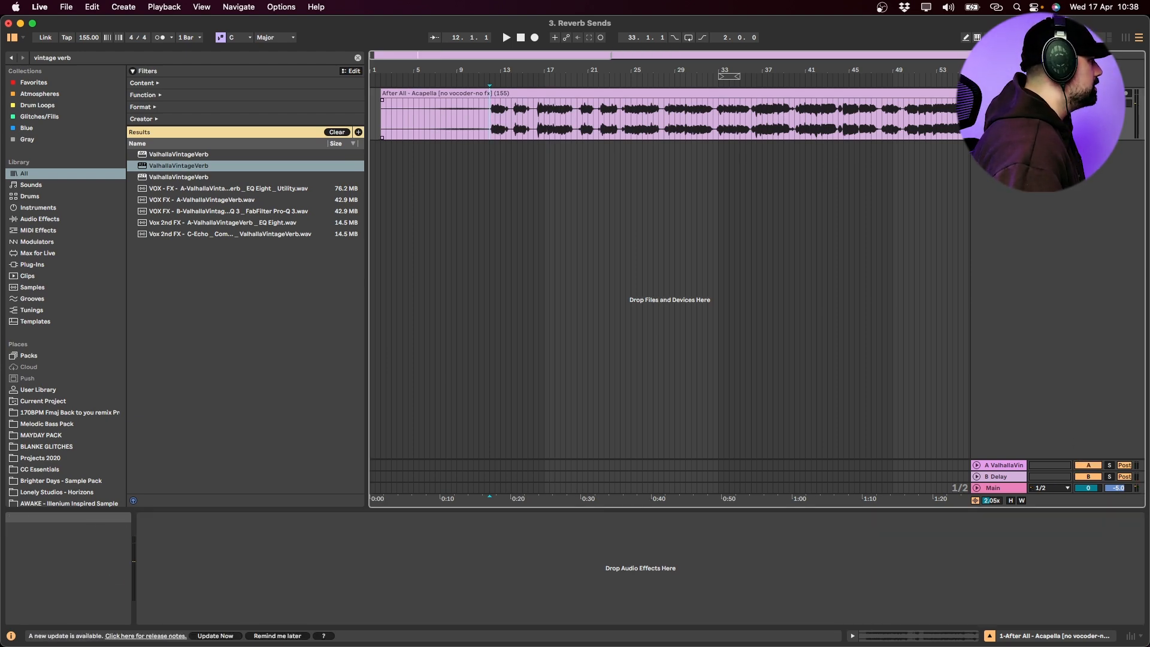
key(space)
drag(1083, 114, 1083, 100)
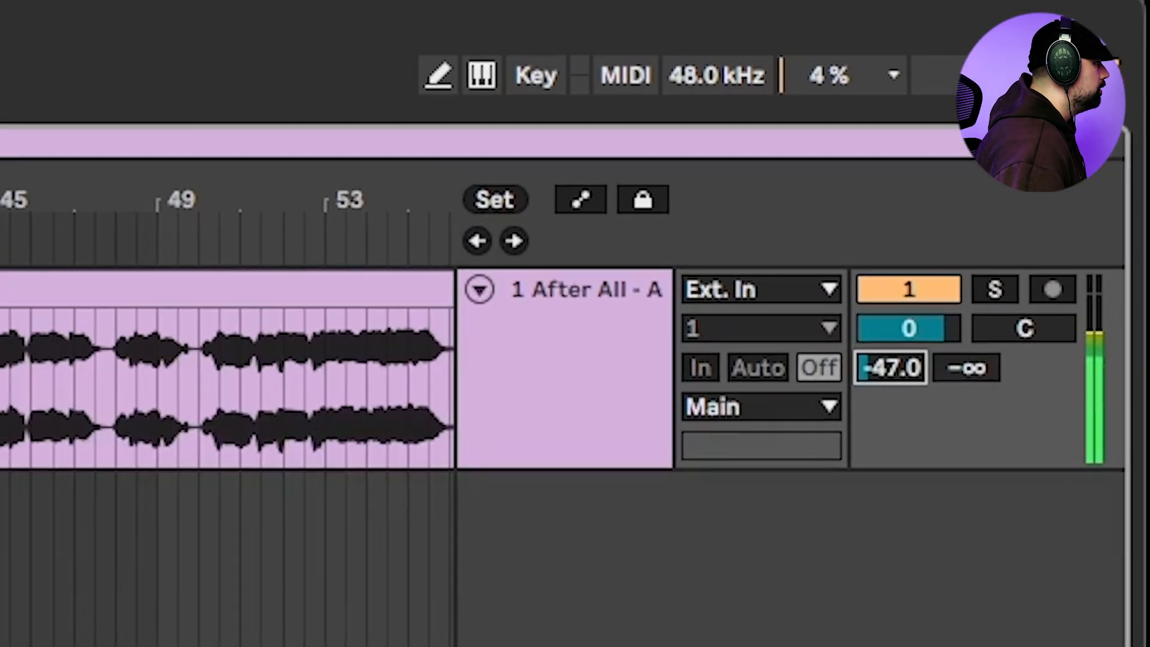
drag(891, 368, 891, 361)
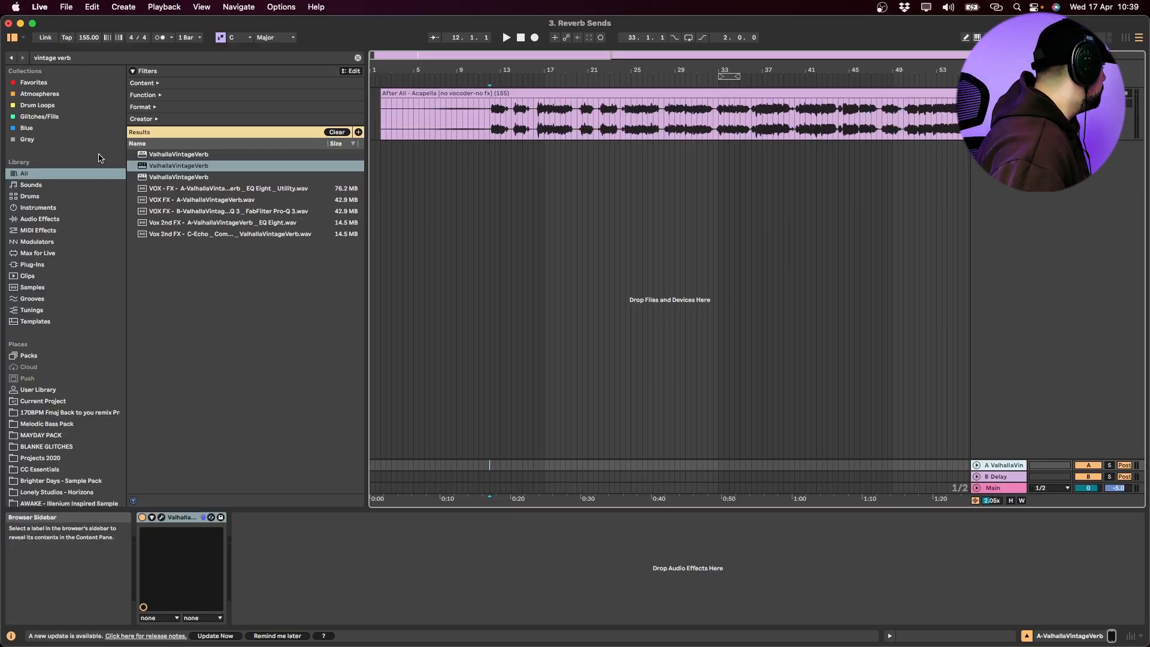
Search the library for EQ and add EQ Eight after ValhallaVintageVerb on return track A
key(super+f)
text(eq)
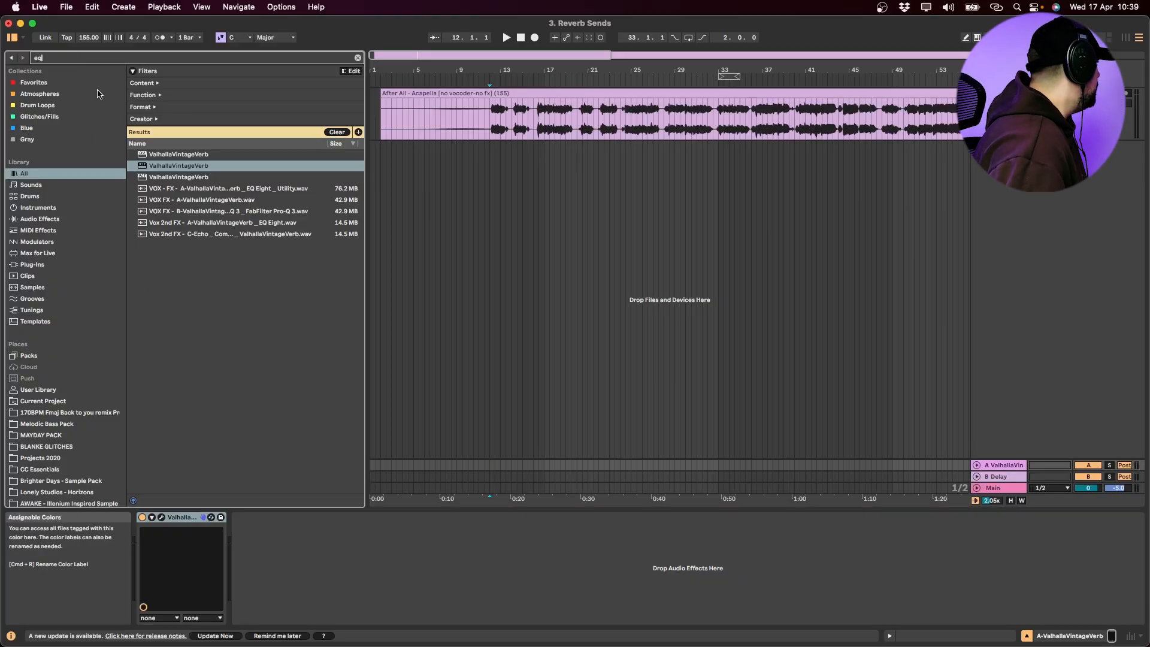
drag(163, 201, 1005, 467)
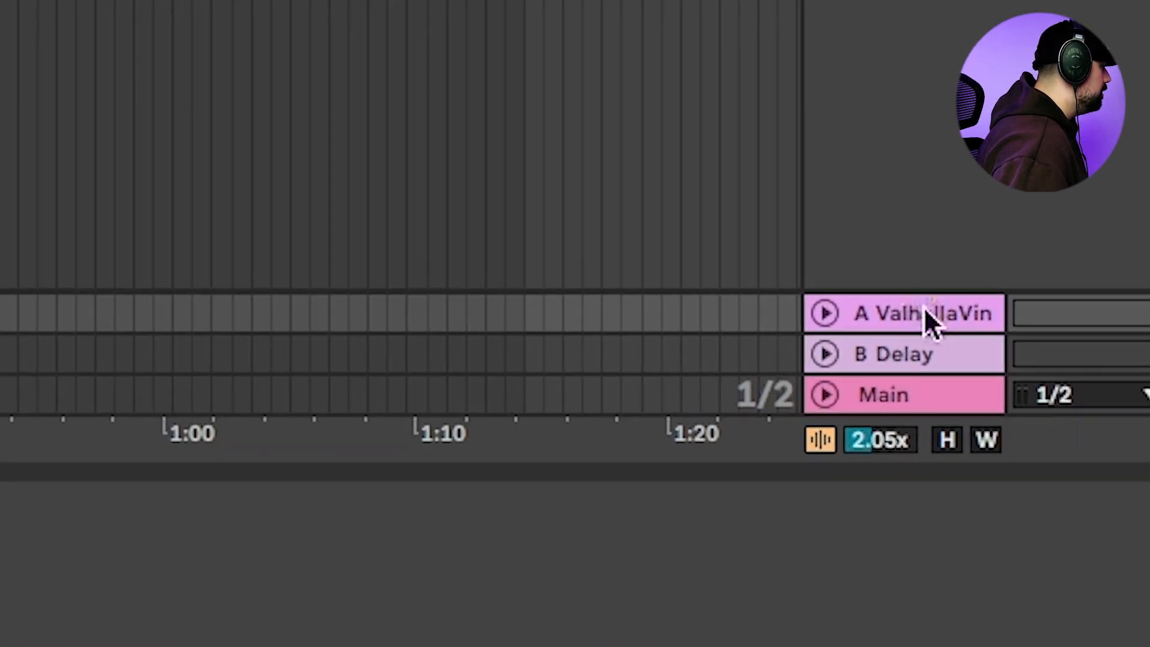
drag(925, 311, 925, 311)
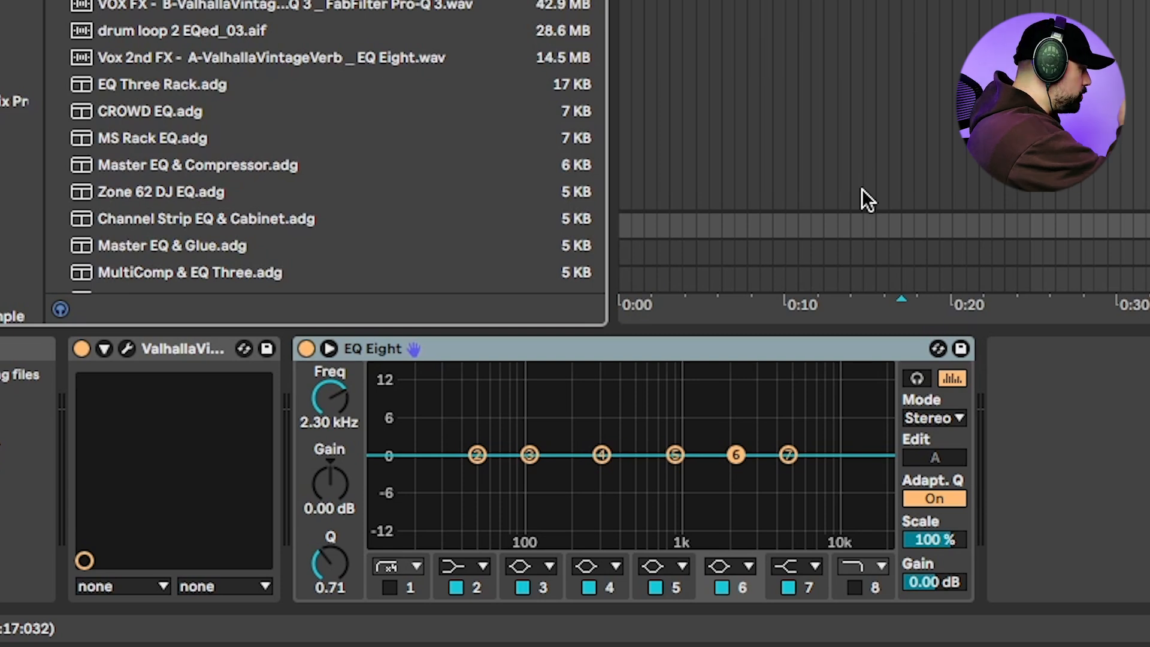
Cut EQ Eight's band 4 by about 6 dB around 230 Hz and enable band 1 as a low cut around 100 Hz
key(space)
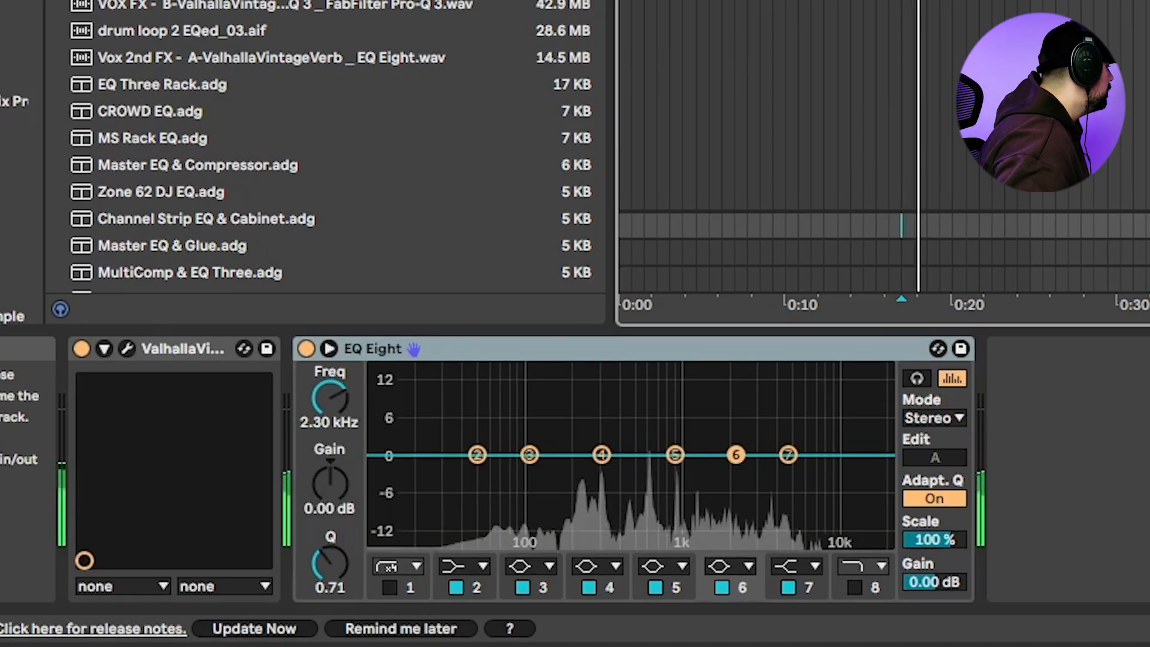
drag(596, 456, 587, 388)
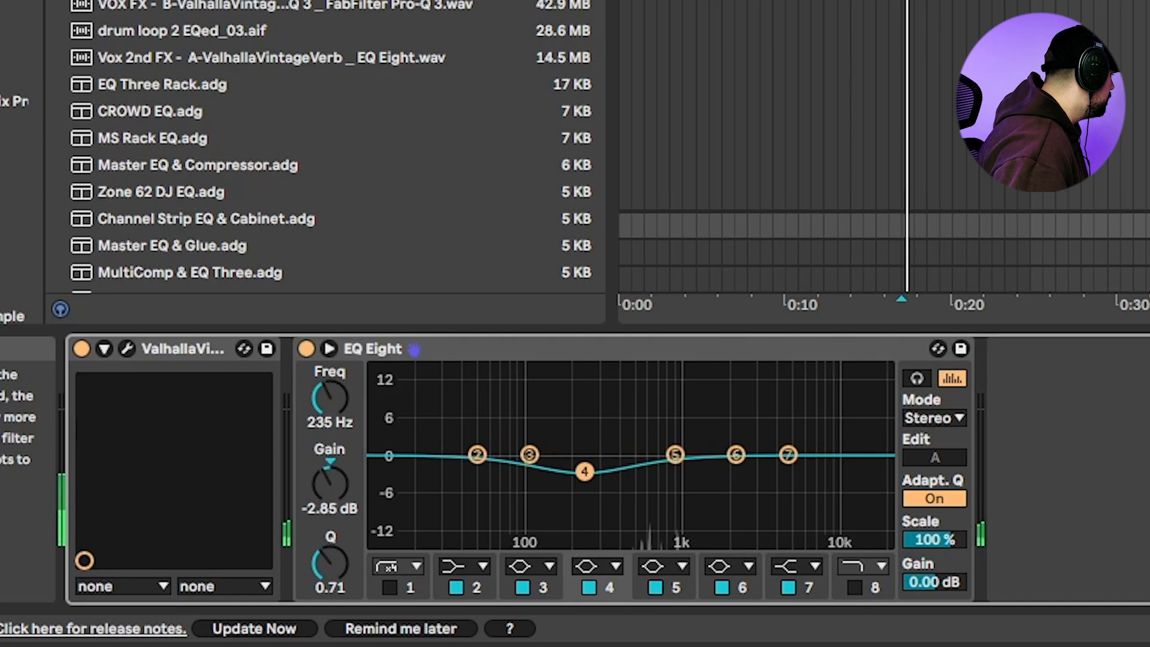
drag(585, 472, 582, 494)
click(389, 587)
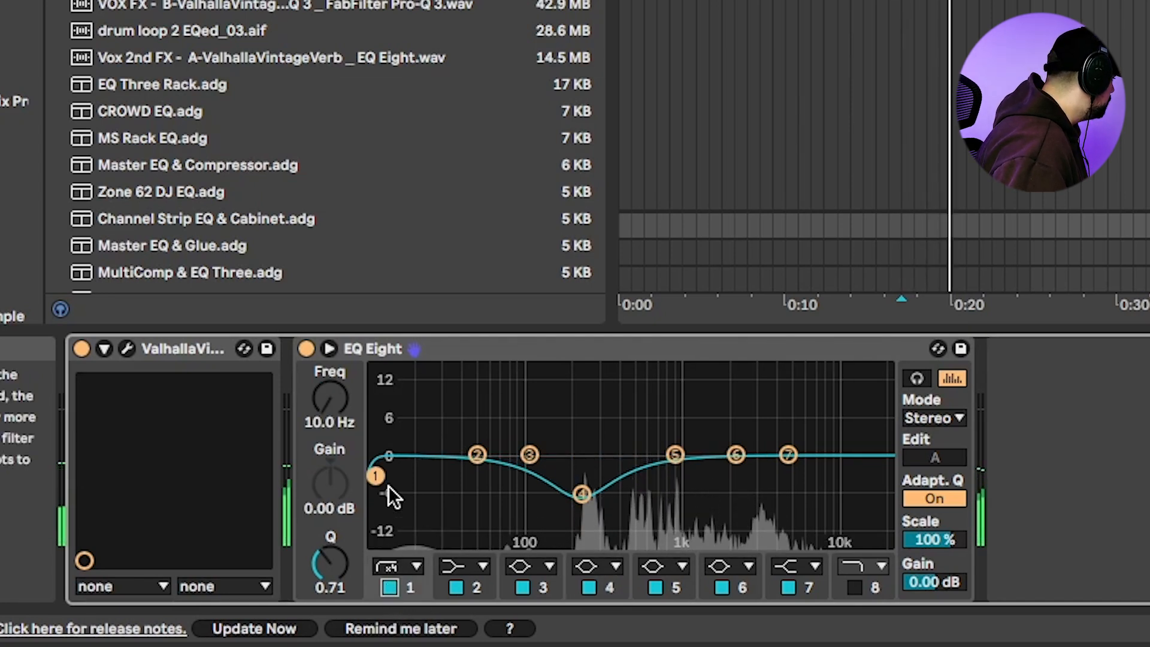
drag(533, 492, 530, 492)
key(space)
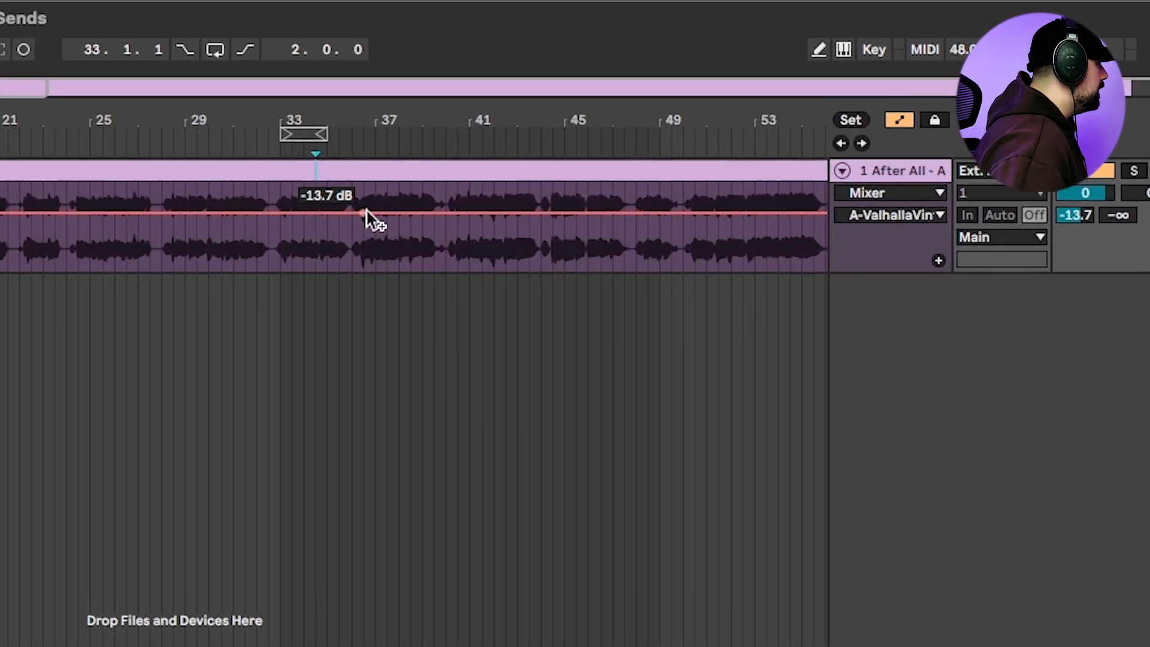
Automate the acapella's reverb send to rise to about -9.1 dB between bars 36 and 36.3, and play back the transition
click(353, 213)
key(plus)
key(plus)
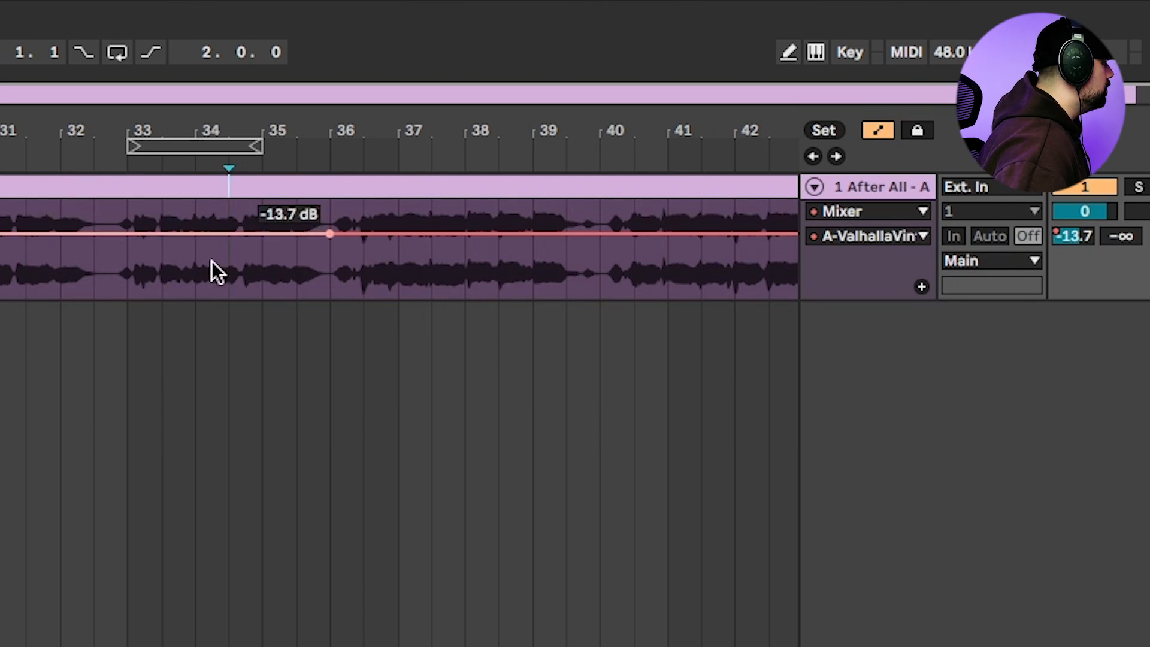
key(alt+plus)
key(alt+plus)
drag(363, 369, 364, 311)
click(281, 300)
key(space)
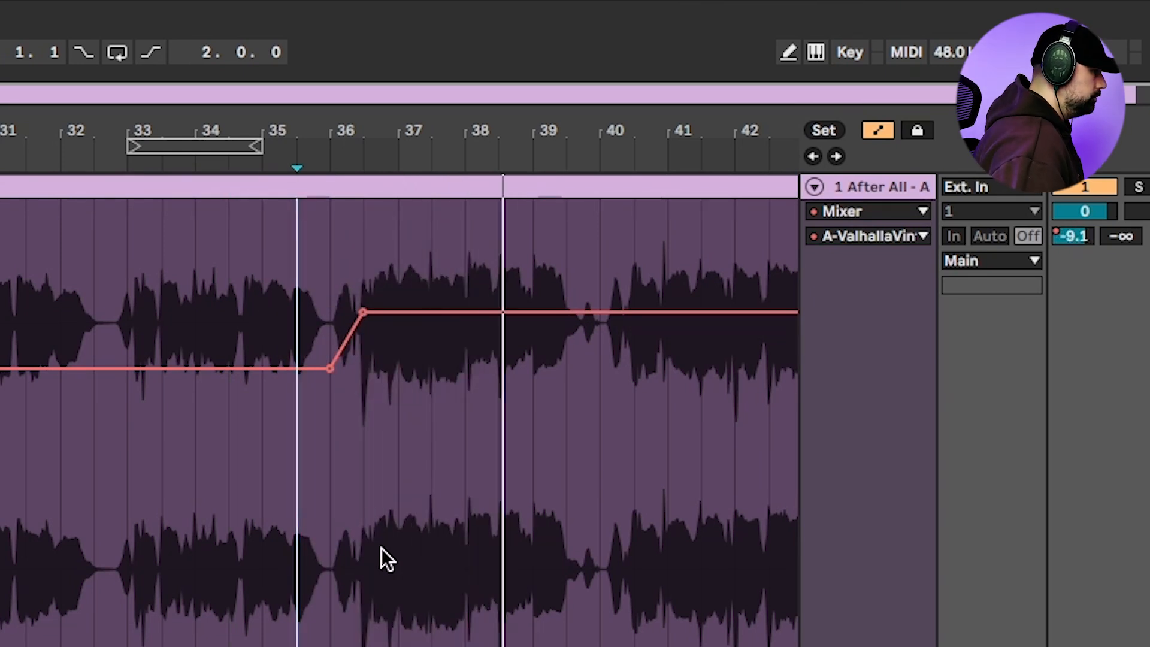
click(352, 573)
key(space)
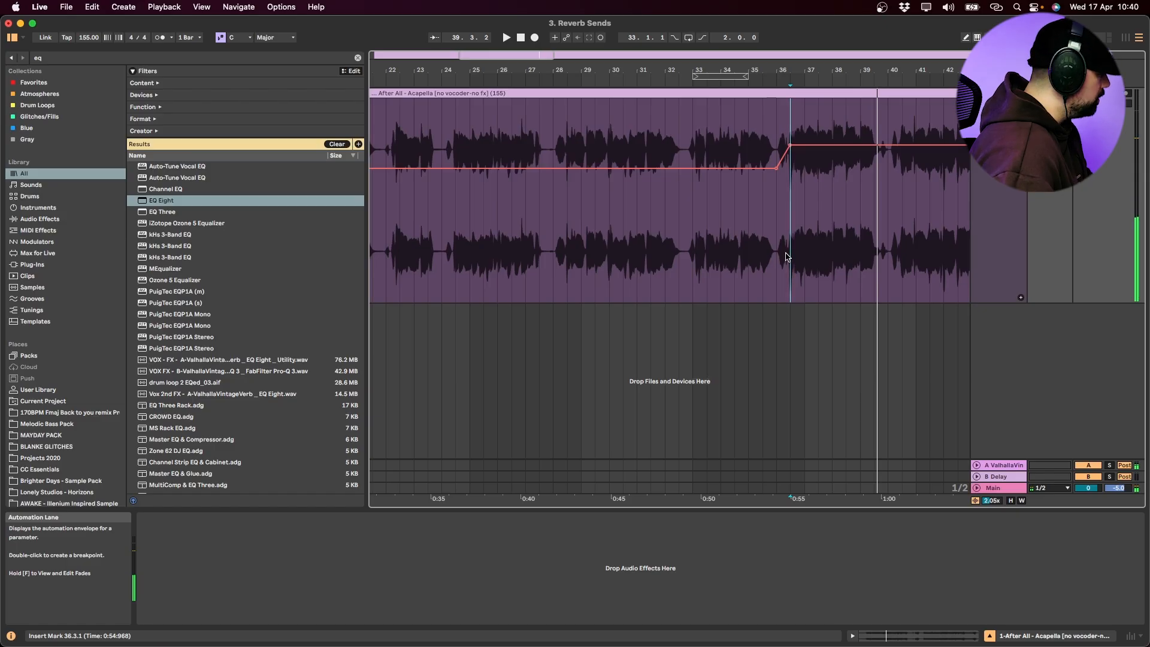
Select bars 15 to 35 of the acapella's send automation and paste it at about bar 90
scroll(352, 573, down, 5)
drag(432, 217, 496, 209)
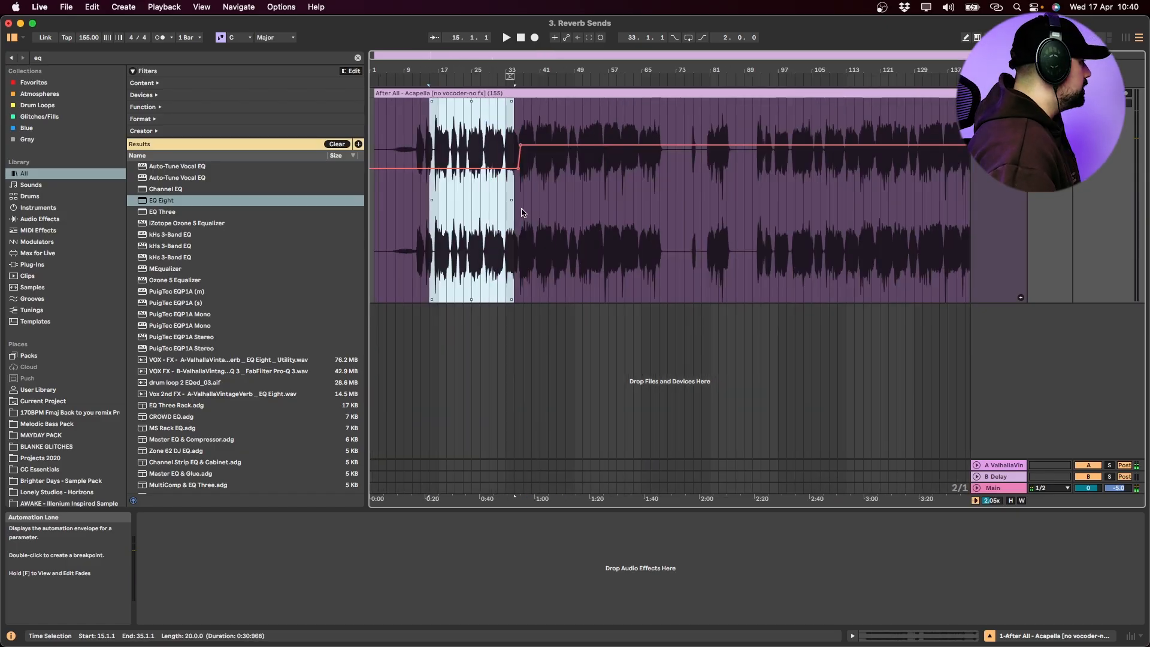
click(750, 200)
key(ctrl+v)
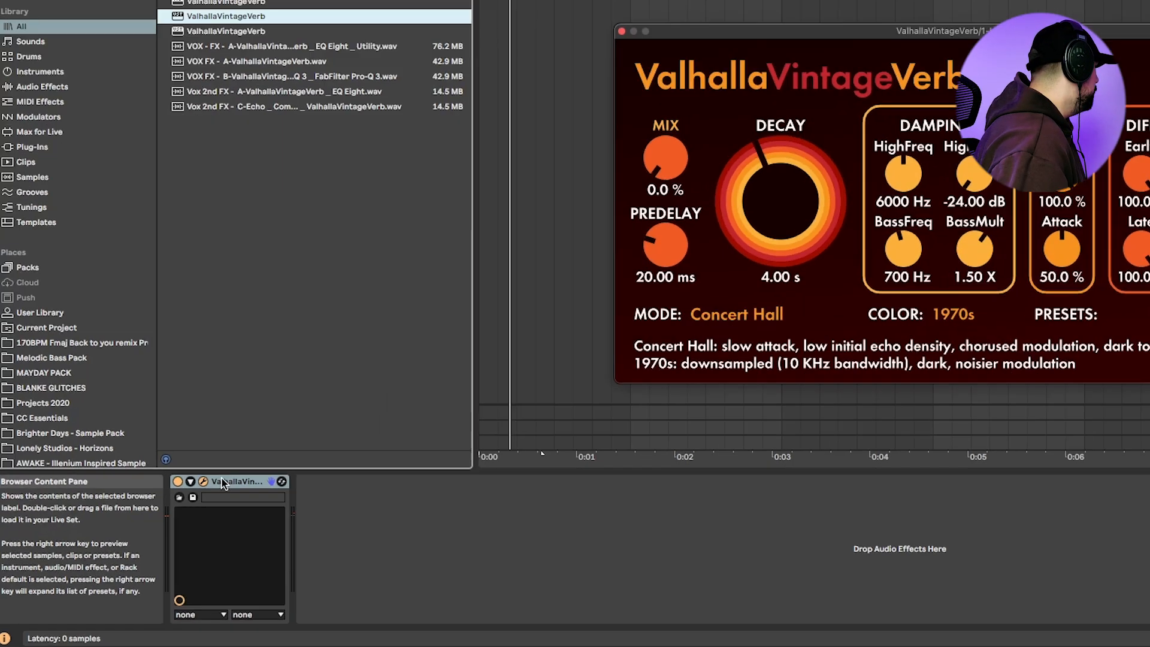
Group the snare's ValhallaVintageVerb into an Audio Effect Rack, show its chain list and create a second, empty chain
click(180, 517)
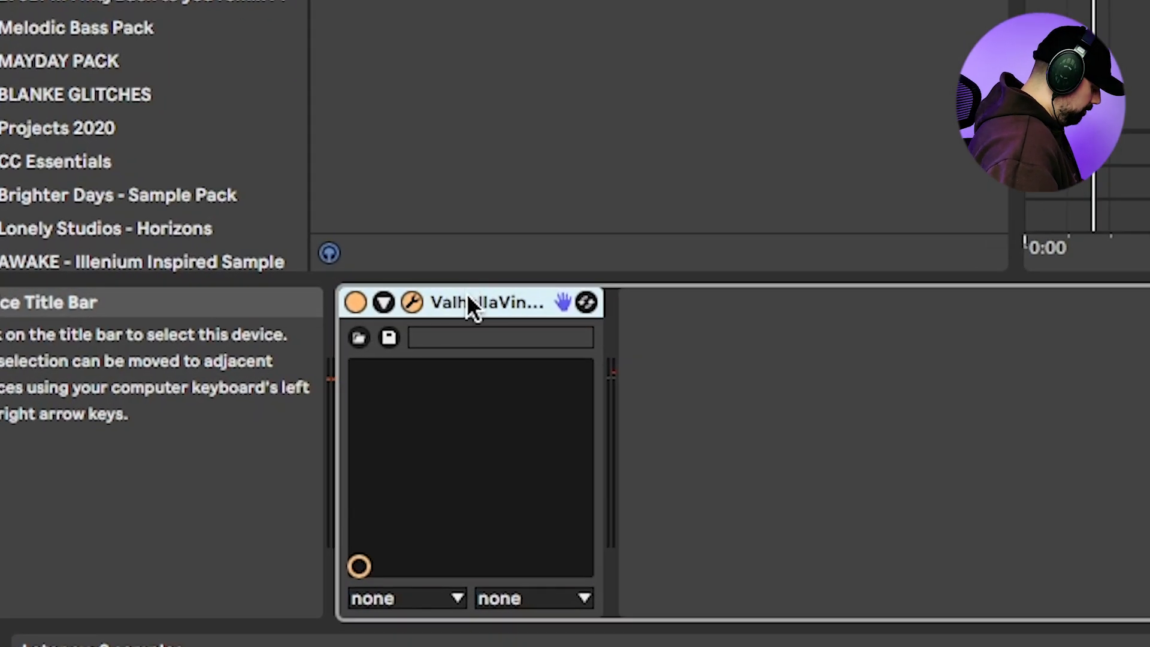
key(super+g)
click(358, 425)
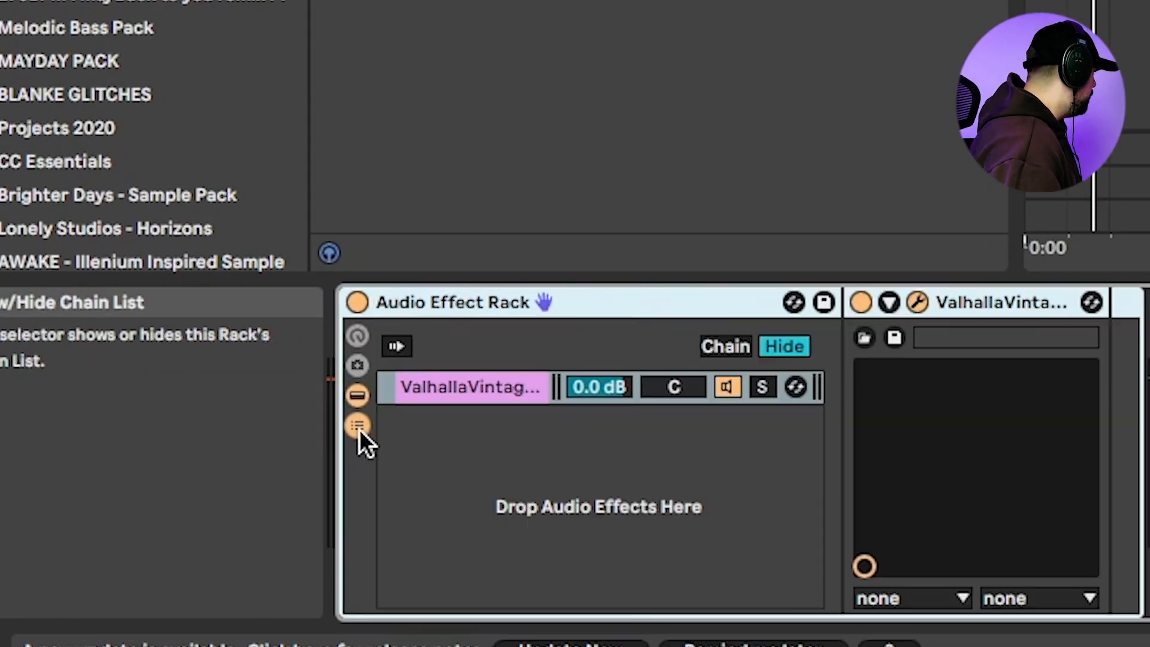
right_click(460, 439)
click(491, 449)
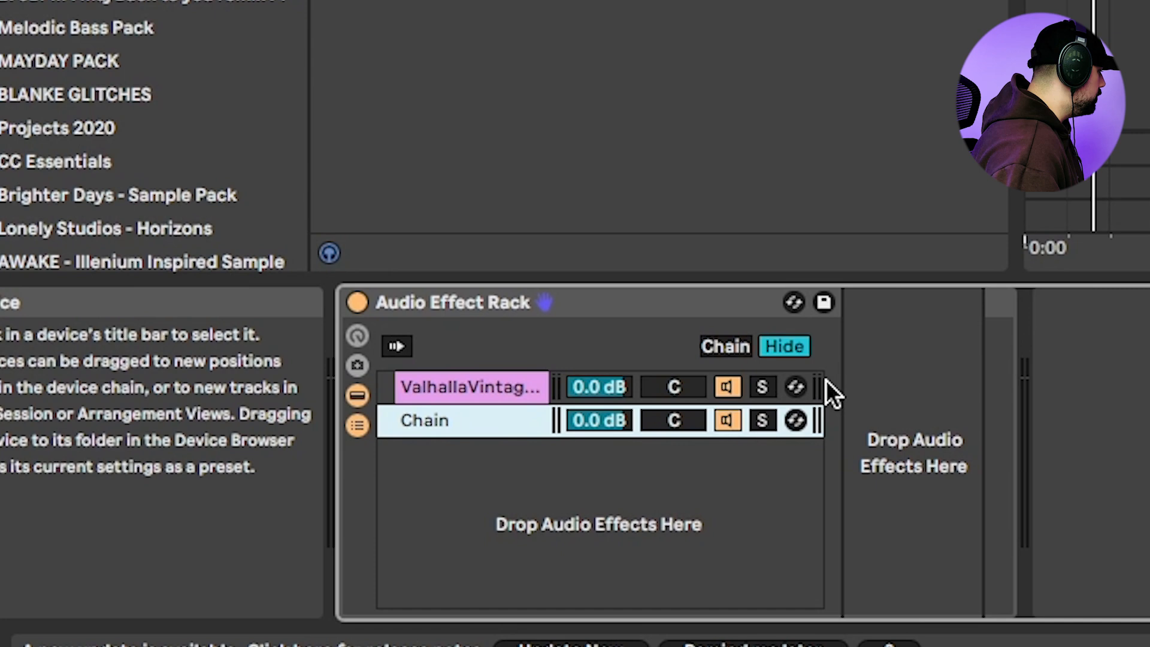
Compare the dry and reverb chains in solo, setting the reverb's mix to 100 % and its chain volume to -9.3 dB
click(764, 418)
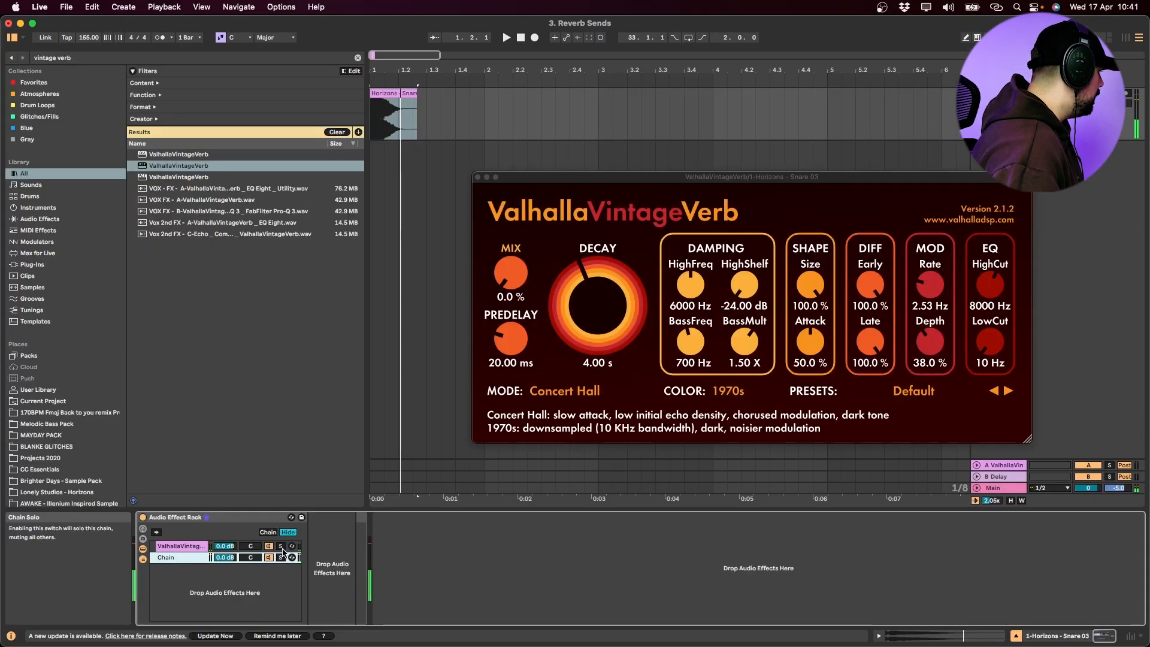
click(281, 546)
drag(511, 274, 512, 53)
key(space)
click(281, 546)
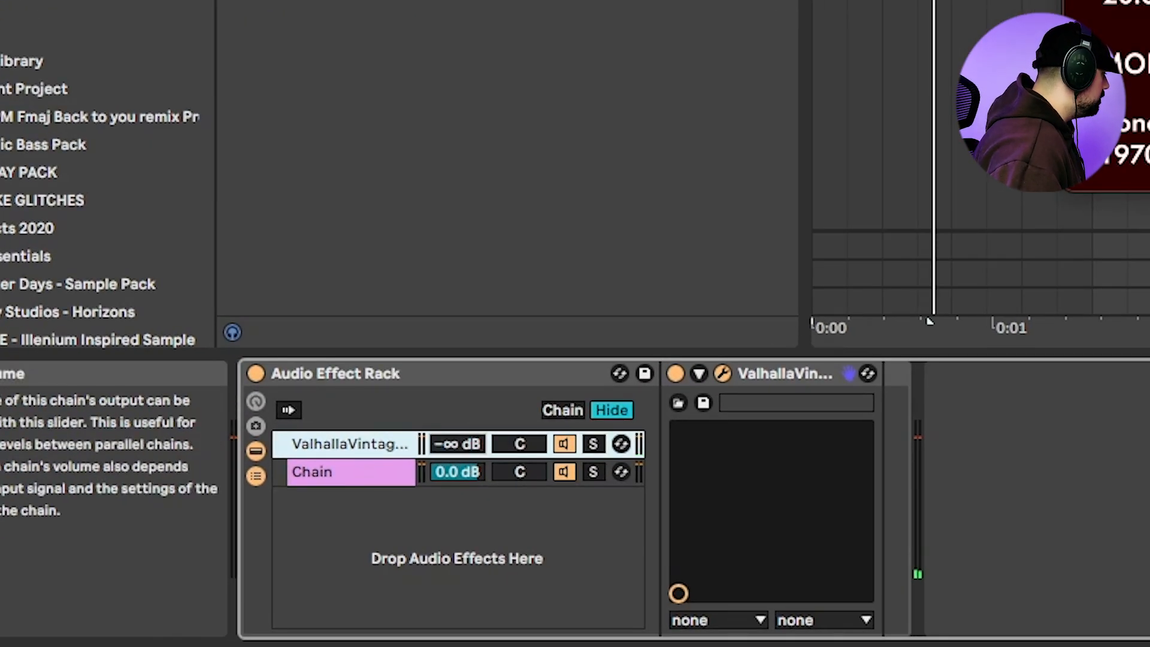
mouse_move(459, 446)
mouse_down()
mouse_move(459, 427)
mouse_move(458, 437)
mouse_up()
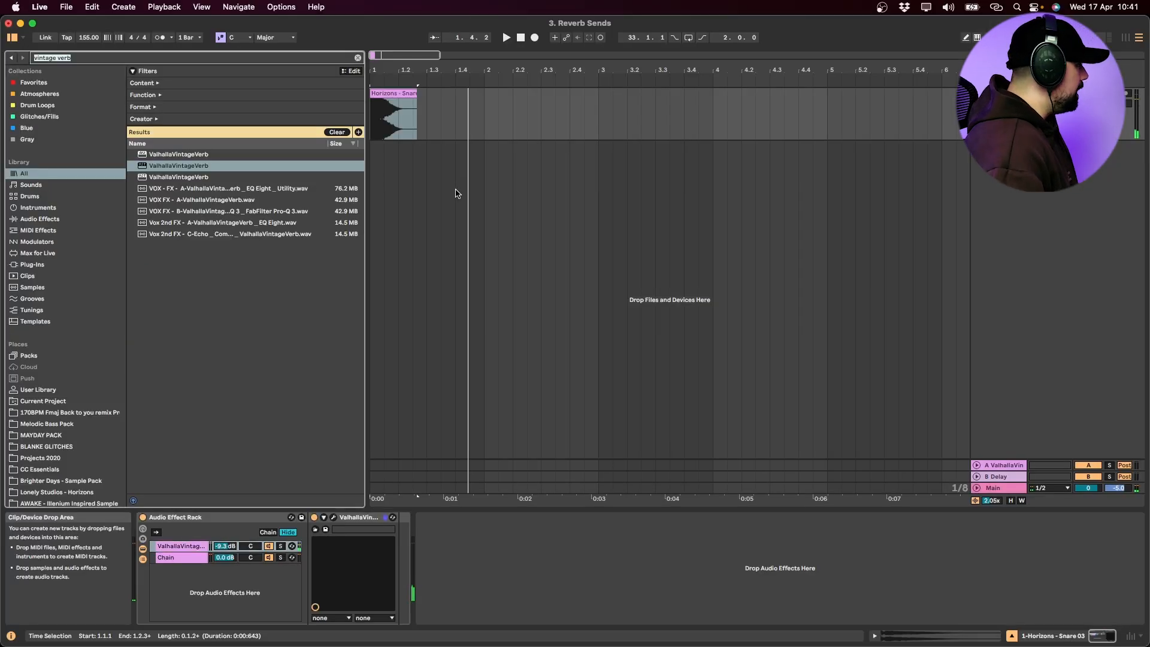
Search the library for EQ, add EQ Eight after ValhallaVintageVerb in the reverb chain and pull down one of its bands
text(eq)
drag(154, 202, 182, 552)
drag(183, 363, 177, 547)
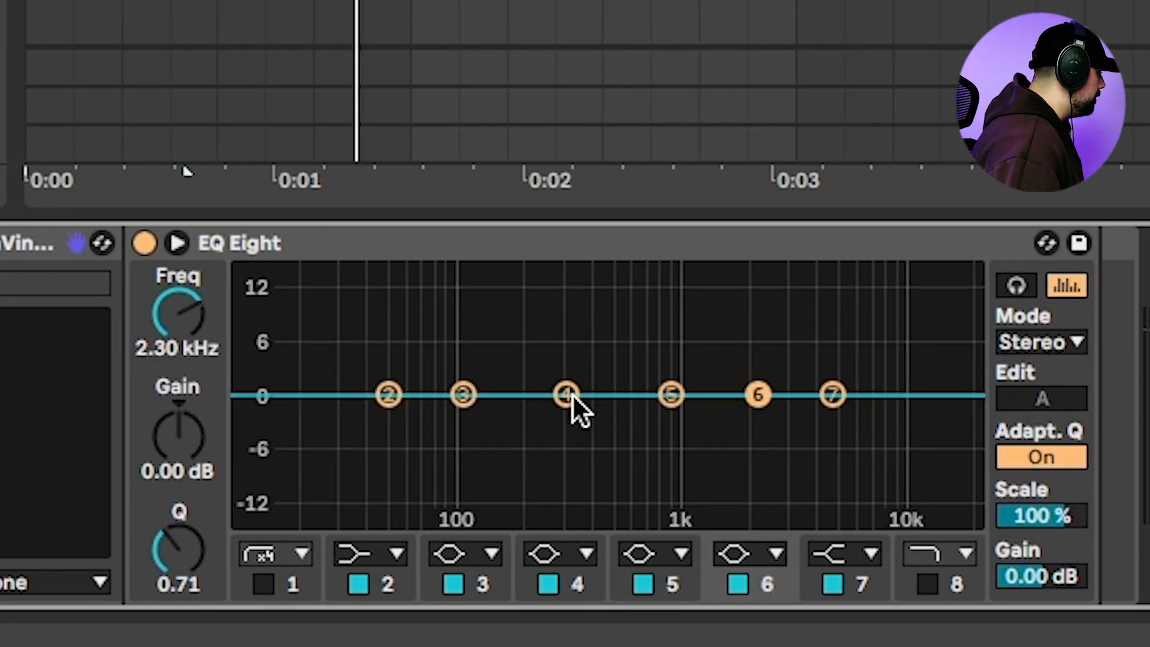
drag(571, 397, 483, 467)
Play the first PIANO clip in the Focal Instrument project and open its notes in the MIDI editor
key(space)
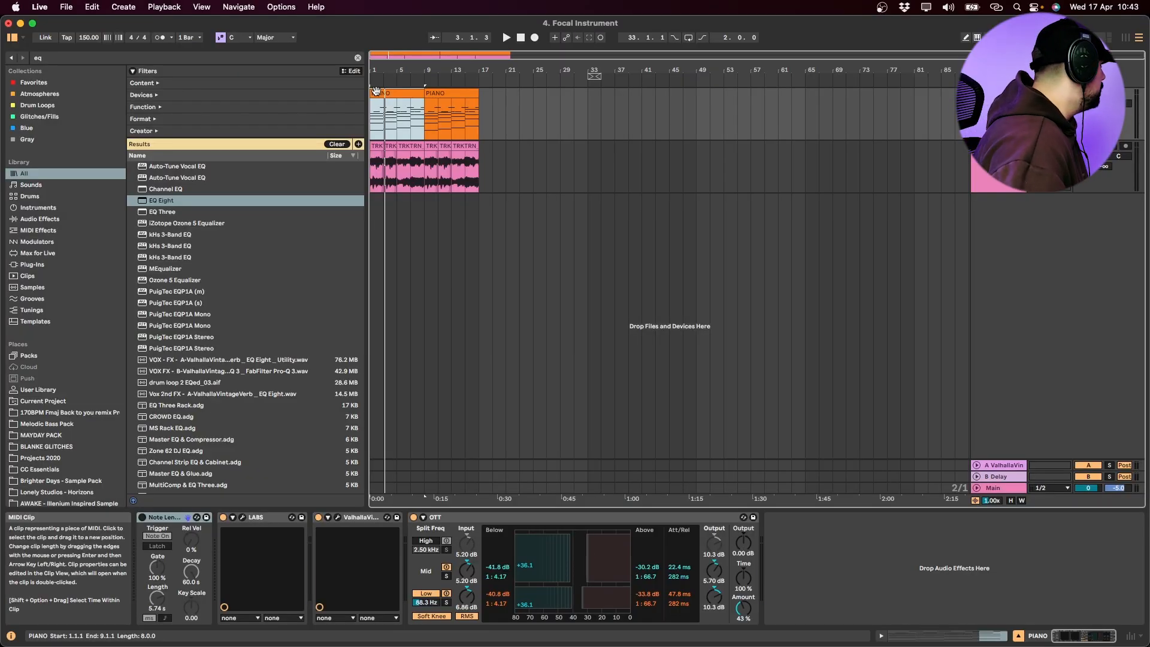
key(space)
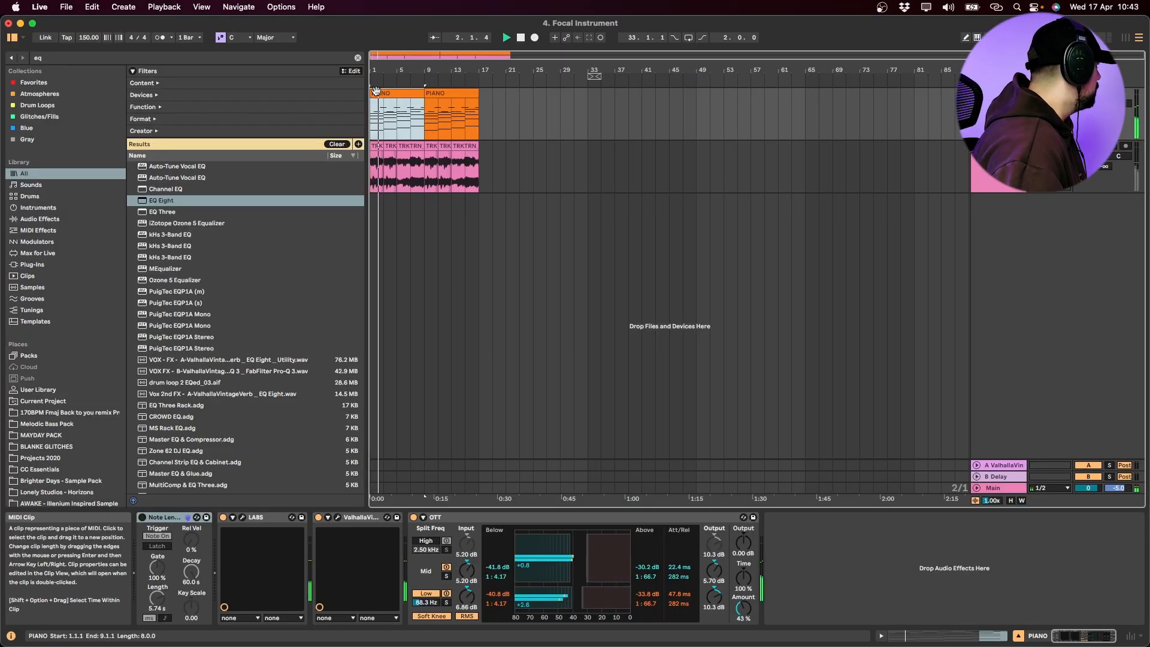
double_click(376, 91)
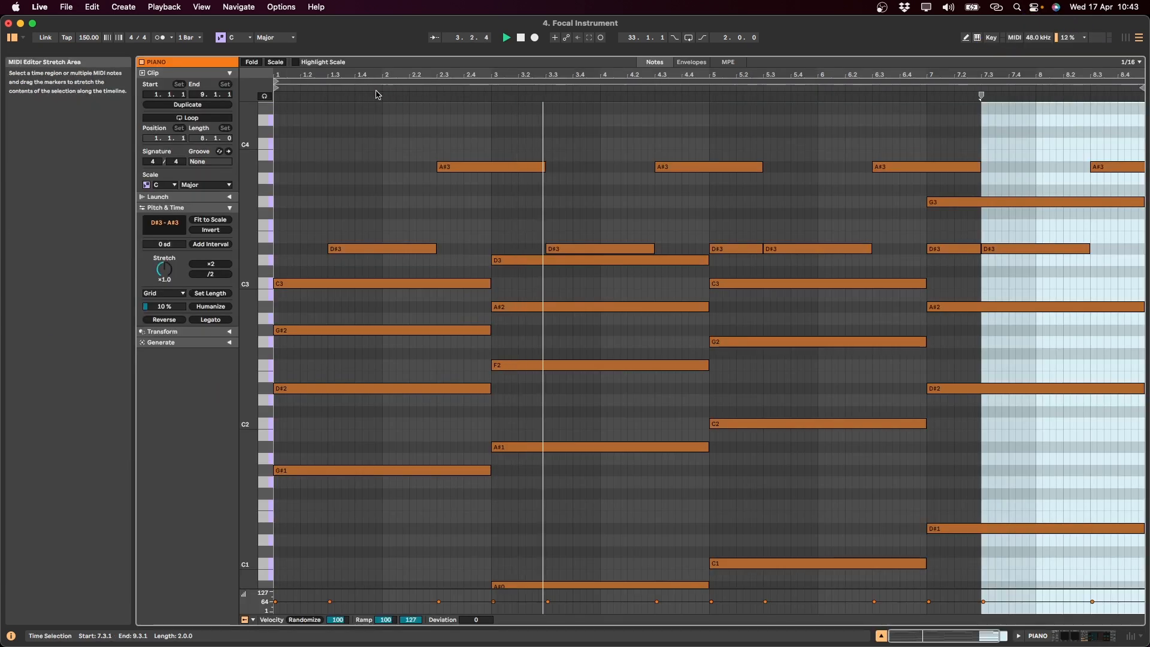
Select the first electric guitar clip, search the library for shimmer and add ValhallaShimmer to the guitar track
scroll(470, 419, down, 2)
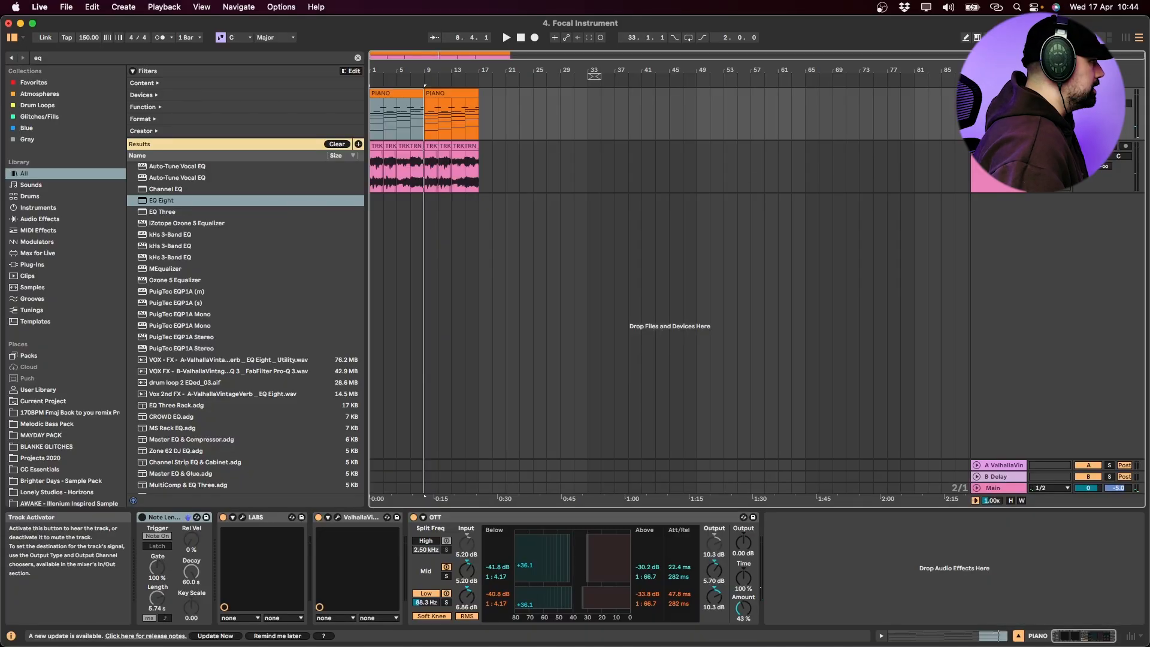
click(378, 147)
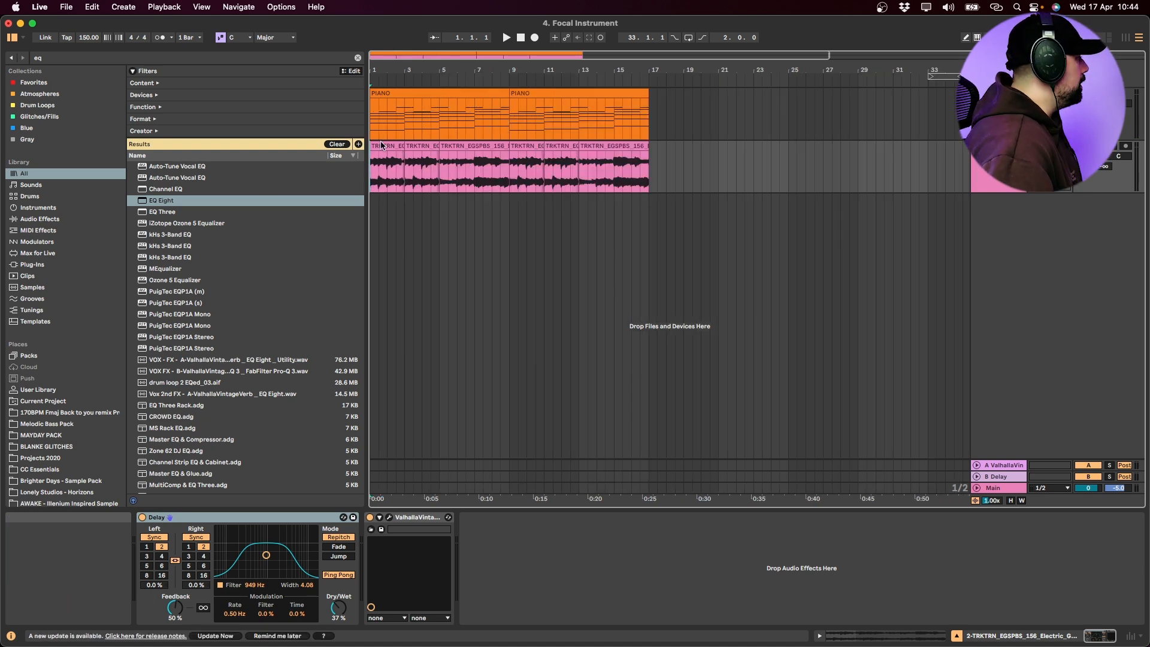
click(381, 146)
key(super+f)
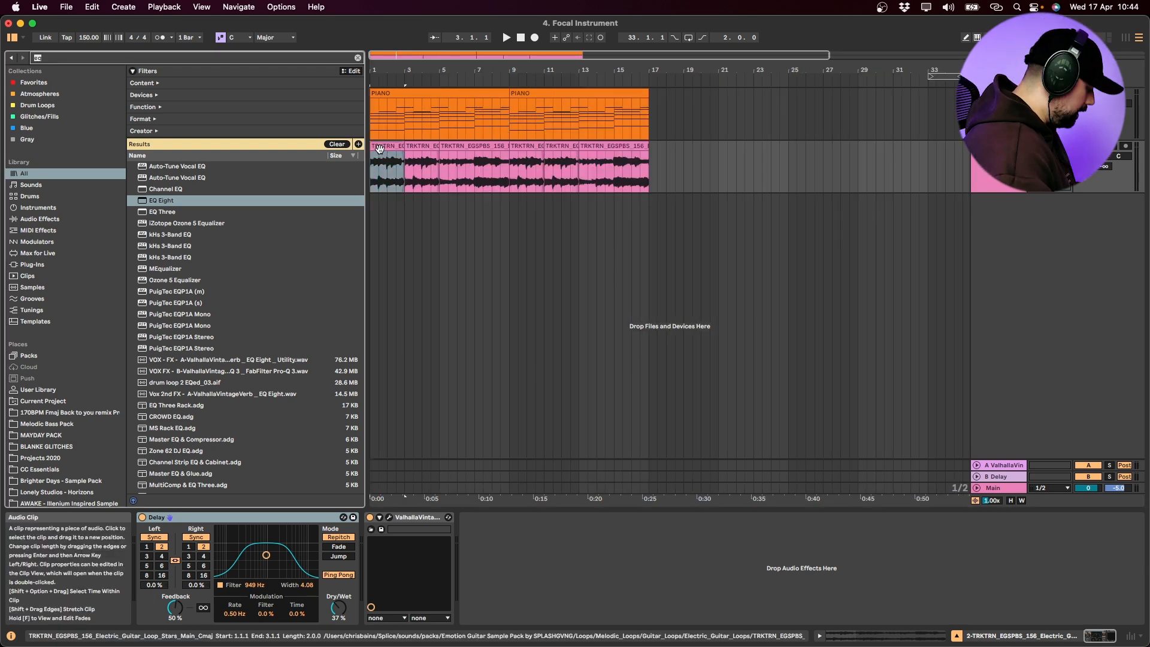
text(shimmer)
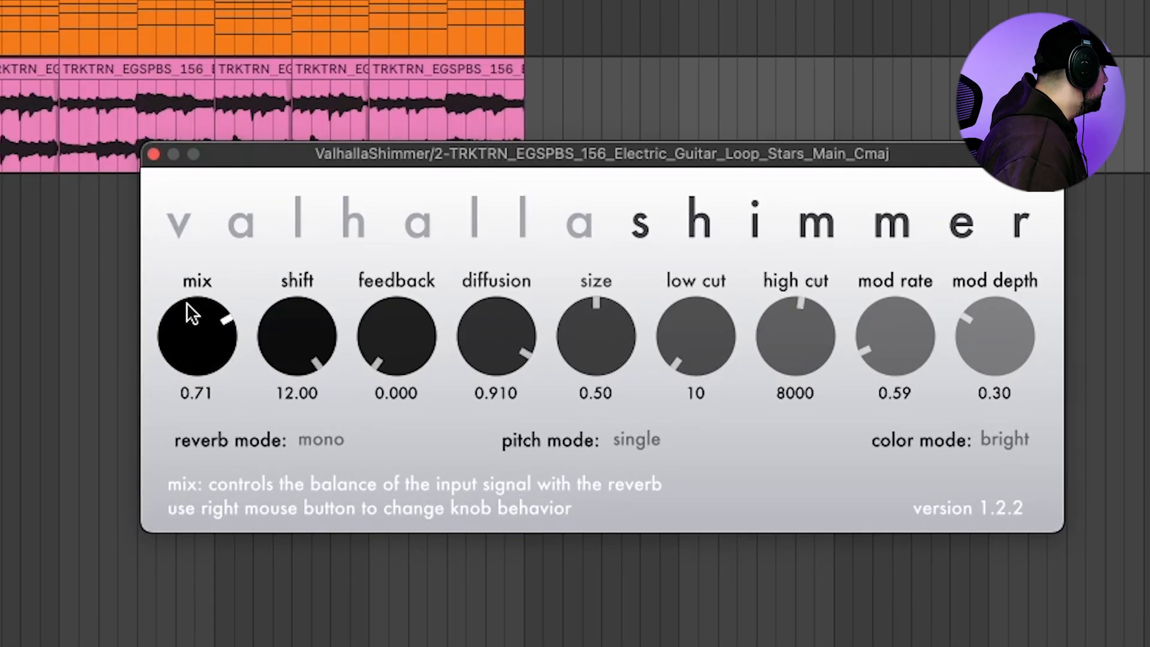
Set ValhallaShimmer to bigStereo with mix 1.00, shift 0.00, feedback 0.198 and low cut 760 while playing the guitar
click(323, 440)
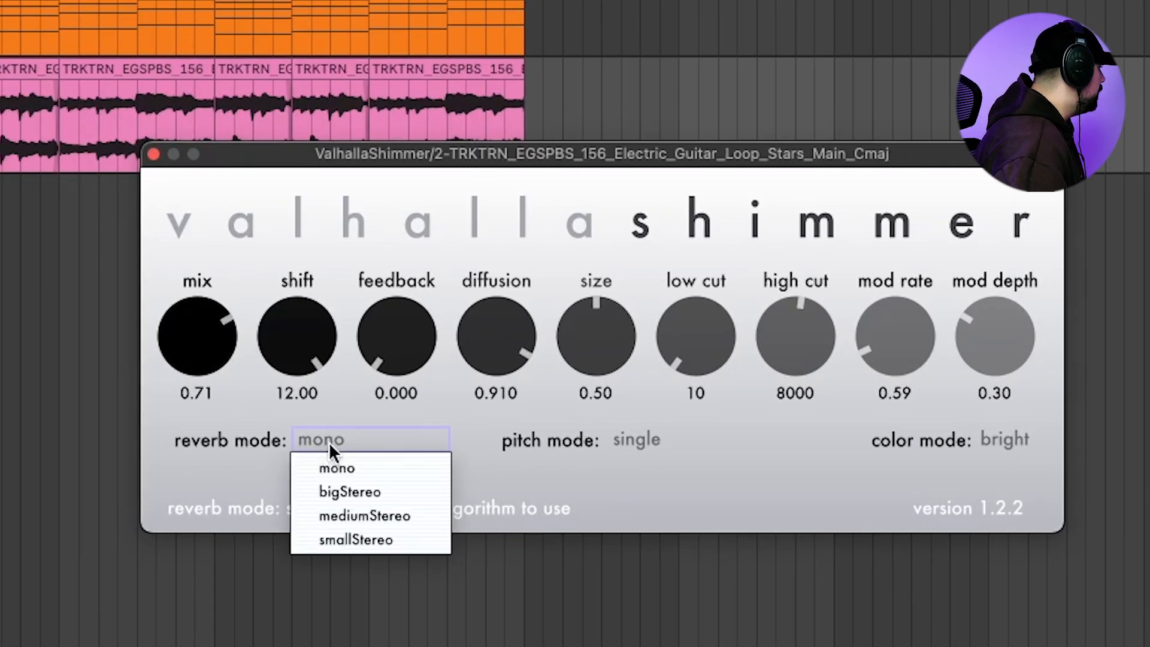
click(388, 495)
drag(414, 379, 418, 284)
click(307, 394)
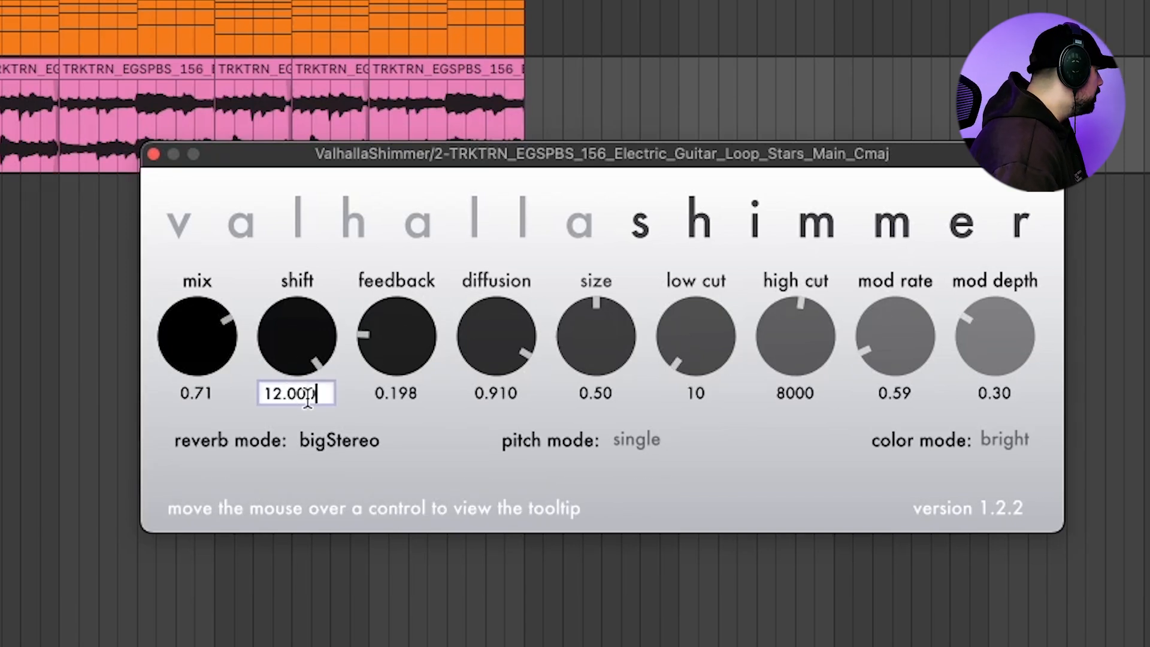
drag(692, 354, 717, 196)
click(152, 155)
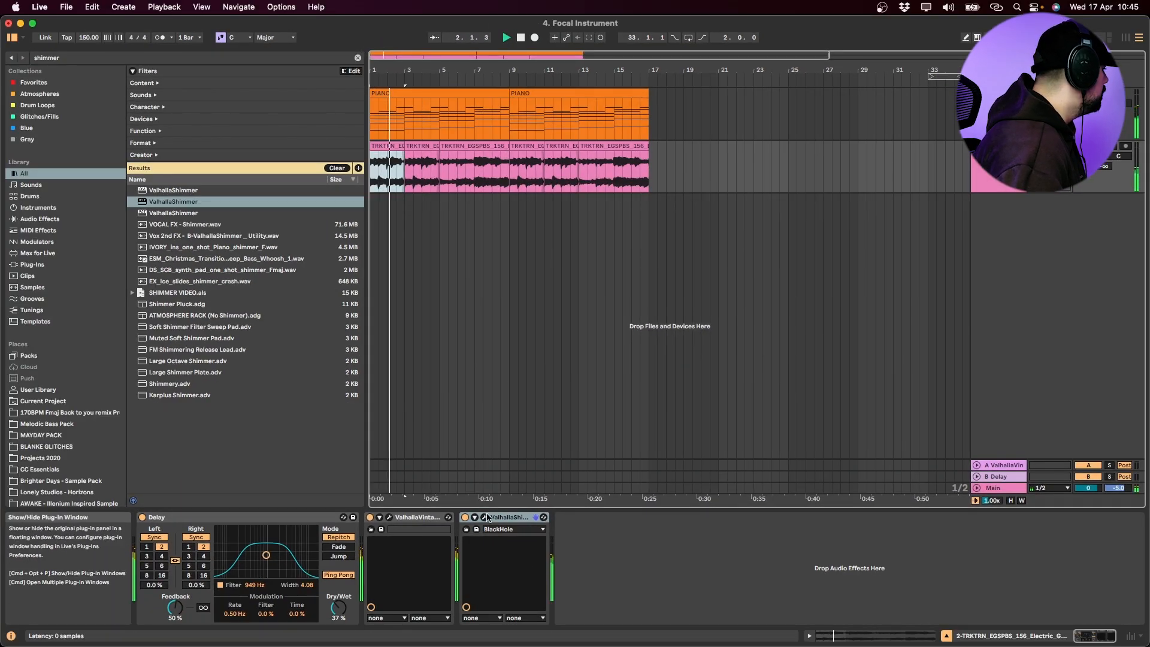
click(485, 518)
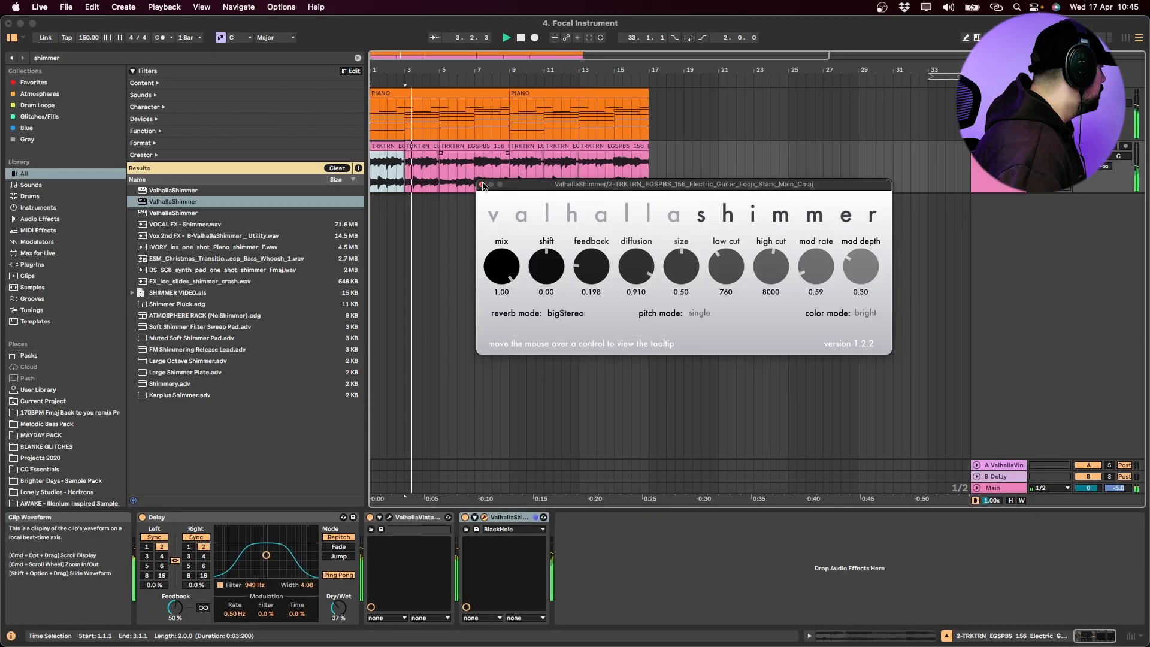
click(483, 185)
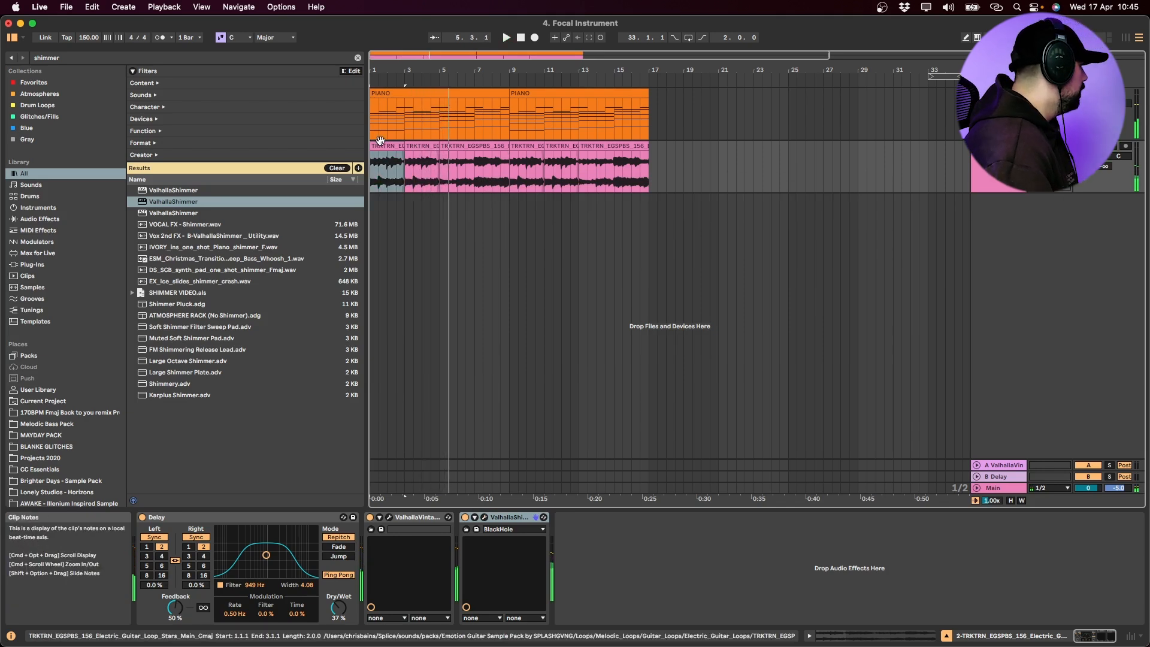
Search the library for EQ and add EQ Eight after ValhallaShimmer on the guitar track
key(super+f)
text(eq)
key(Down)
key(Down)
key(Down)
key(Down)
key(Return)
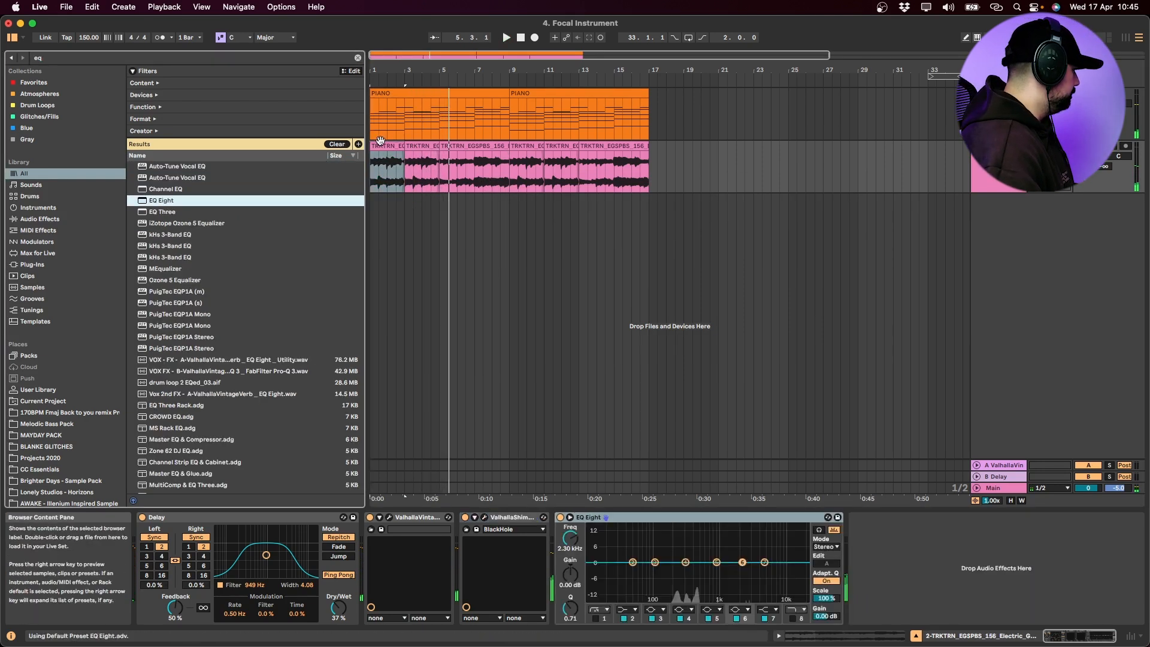
Enable EQ Eight's outer bands and cut the lows at about 190 Hz and the highs at about 1.50 kHz during playback
click(596, 618)
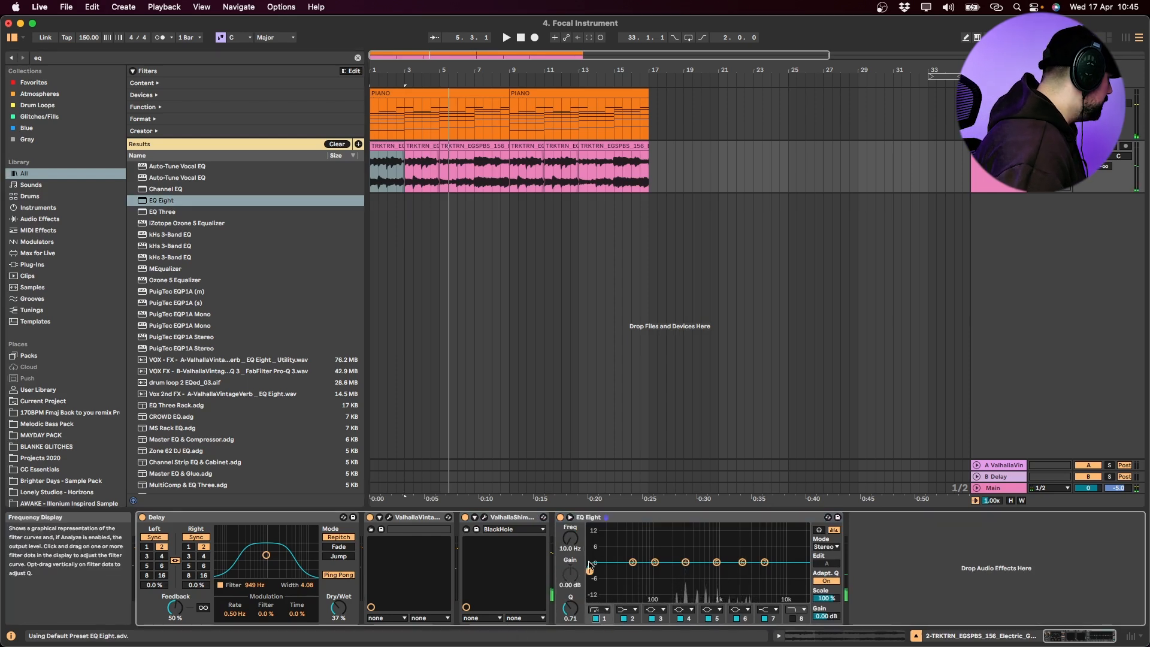
drag(617, 570, 666, 573)
key(space)
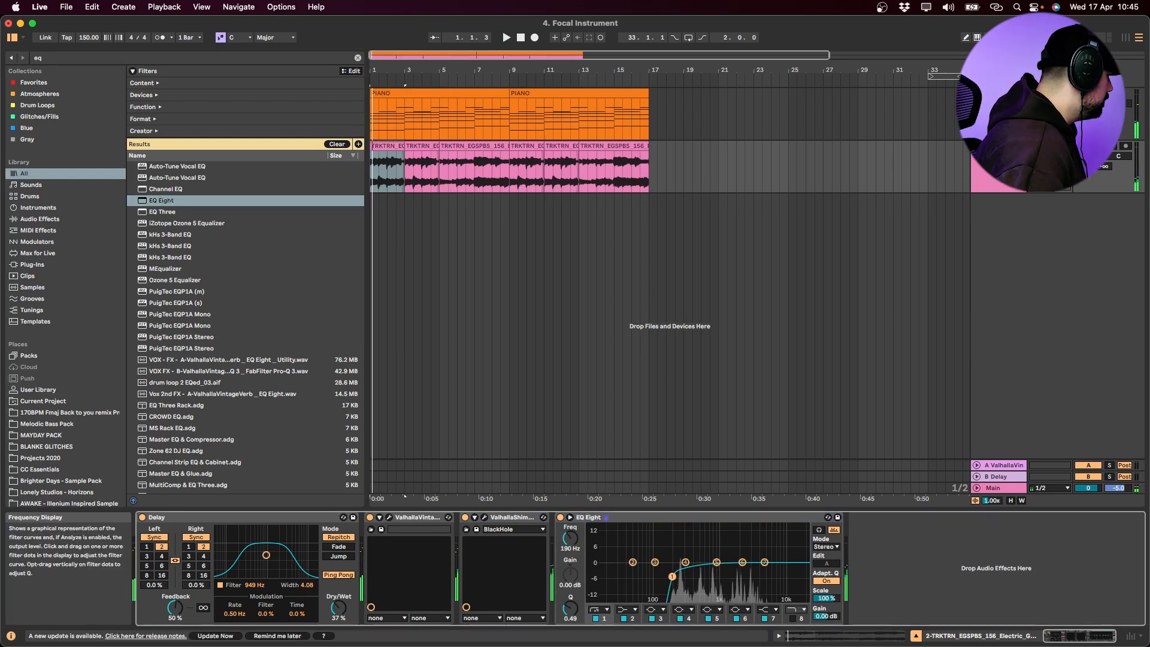
click(792, 618)
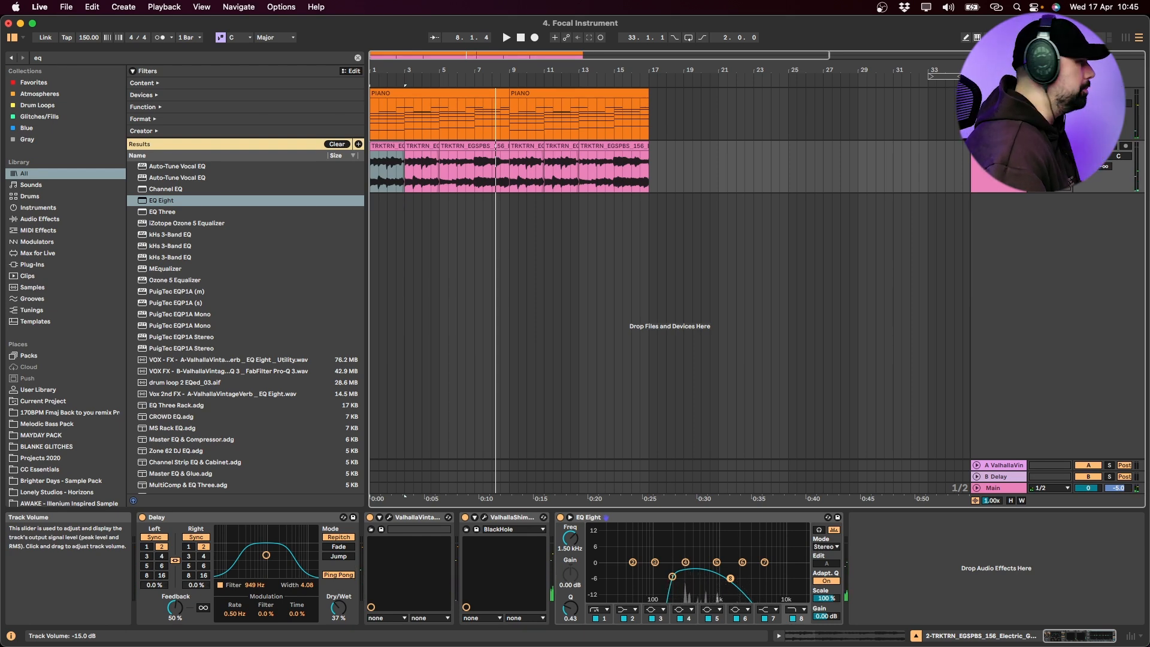
Delete EQ Eight and ValhallaShimmer from the guitar track
click(587, 517)
key(Delete)
click(484, 517)
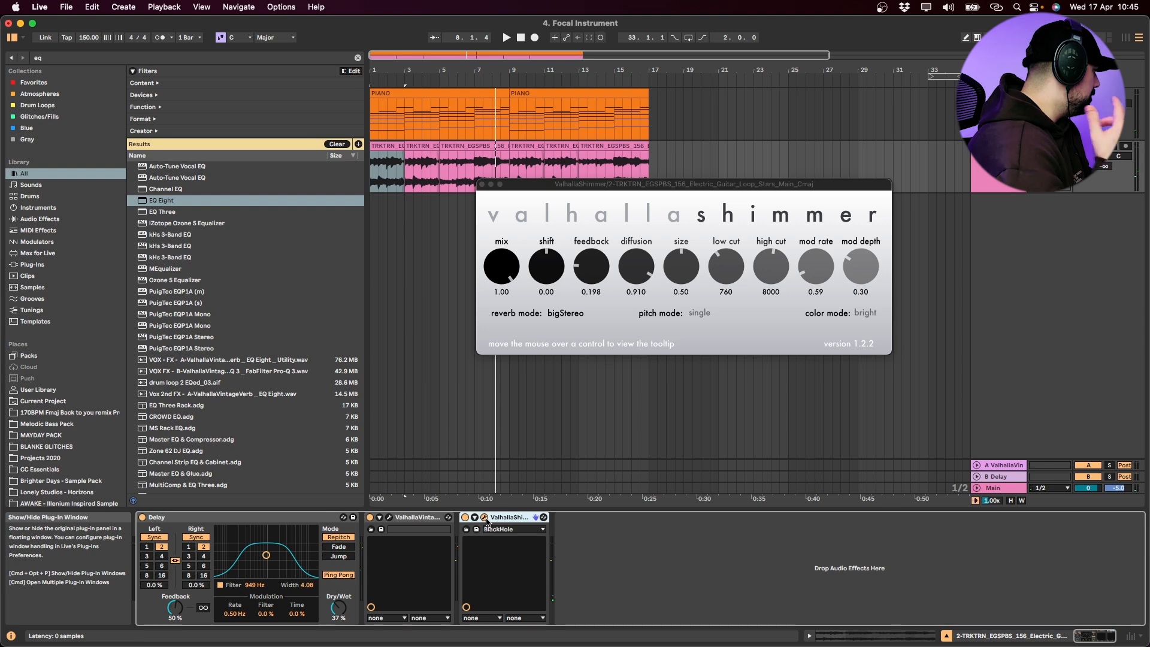
key(Delete)
Open the first PIANO clip in the MIDI editor and delete the first D#3 and A#3 melody notes
click(426, 93)
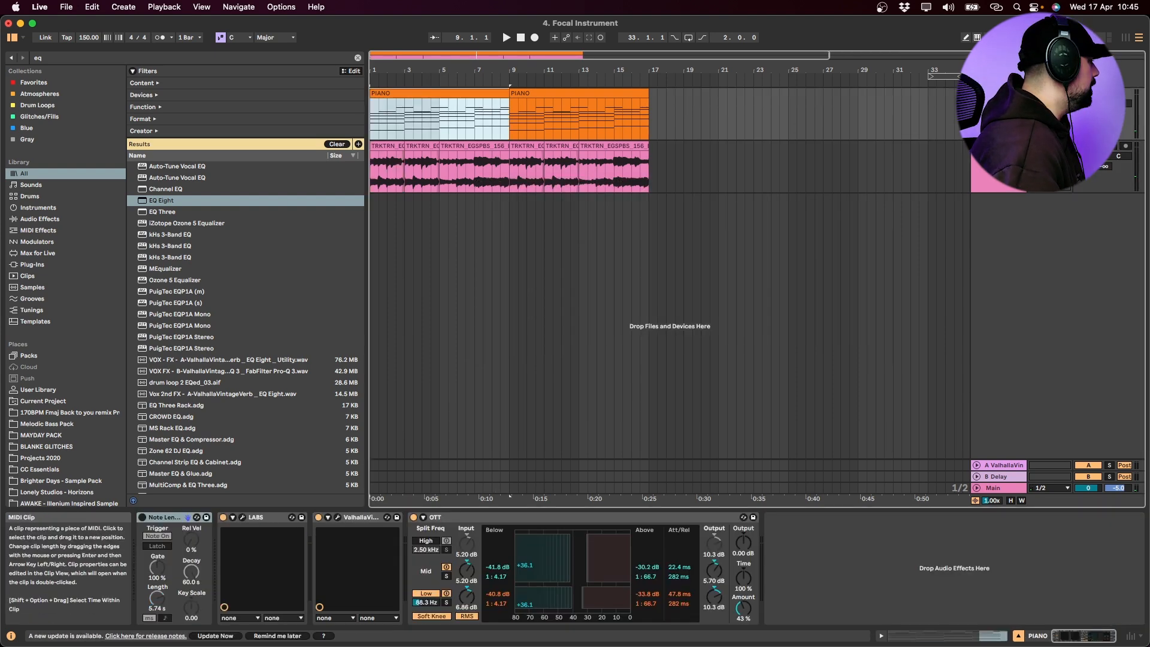
double_click(405, 93)
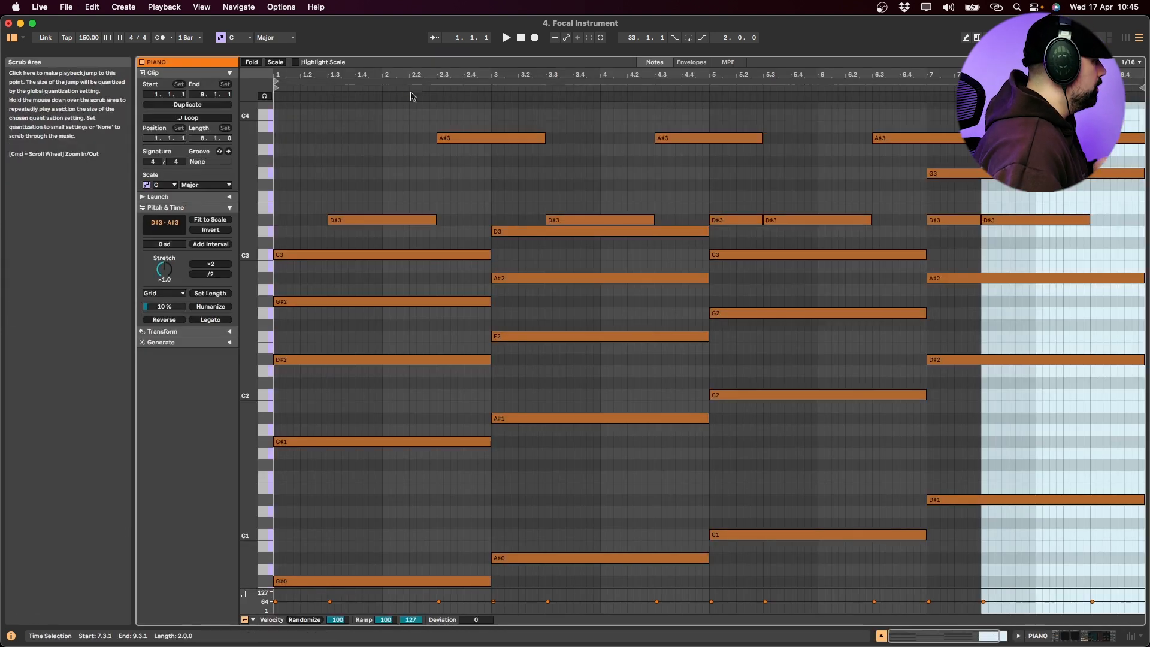
drag(366, 237, 550, 137)
key(Delete)
key(Delete)
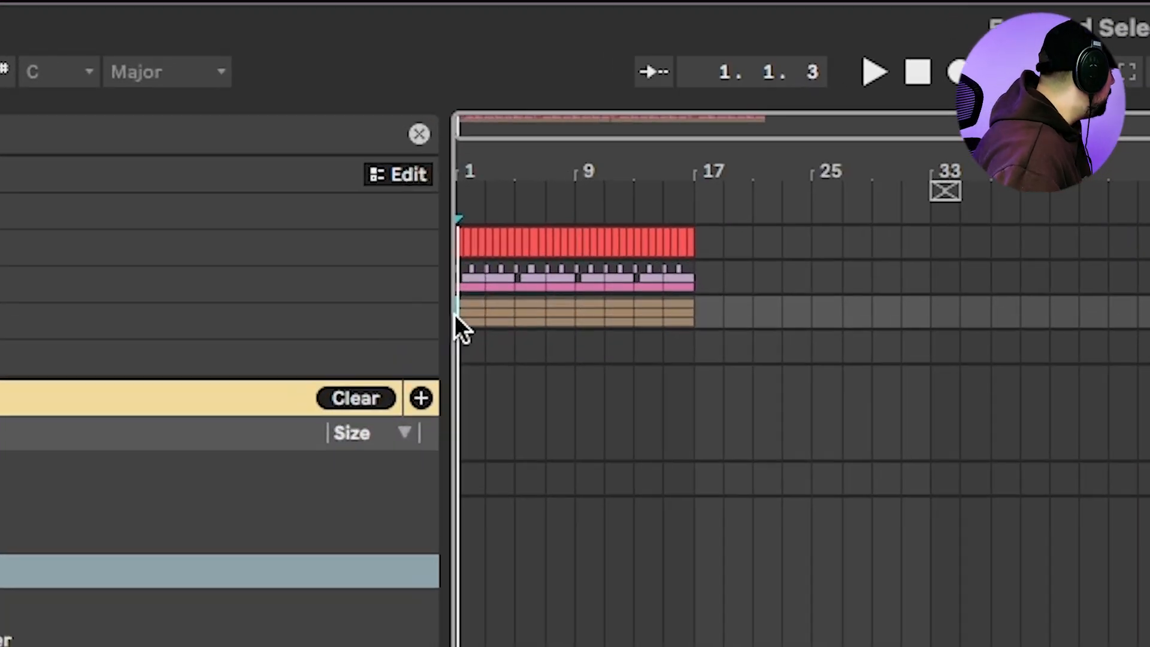
Play the drops in the Sound Selection project and move the playback start to bar 1
click(455, 315)
key(space)
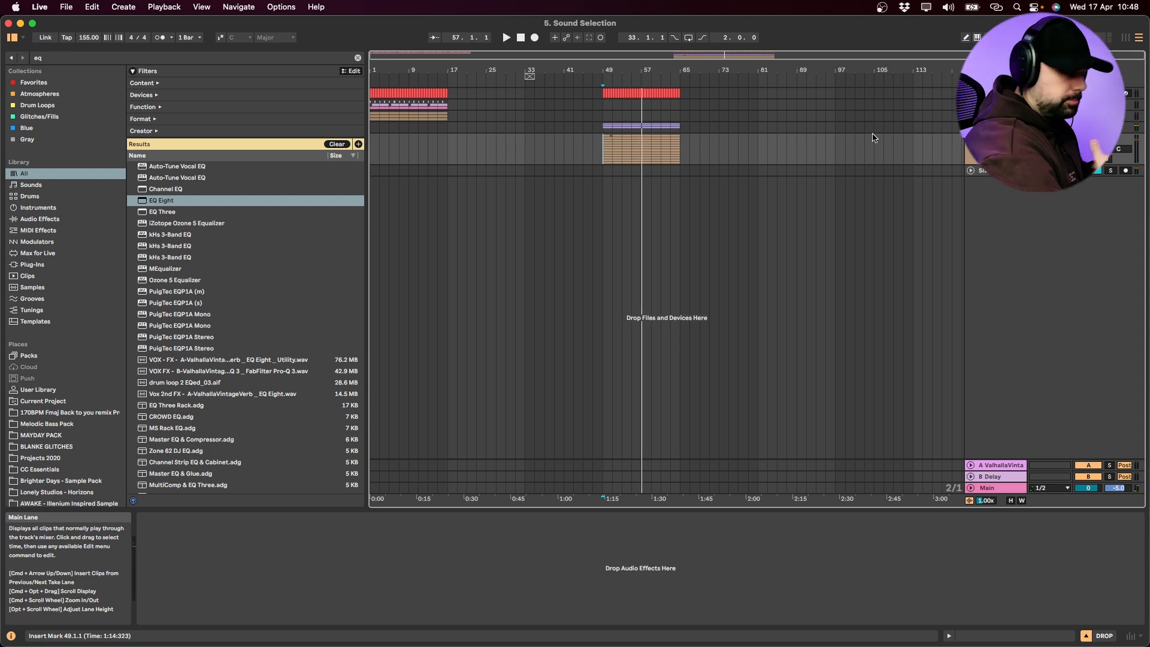
click(370, 118)
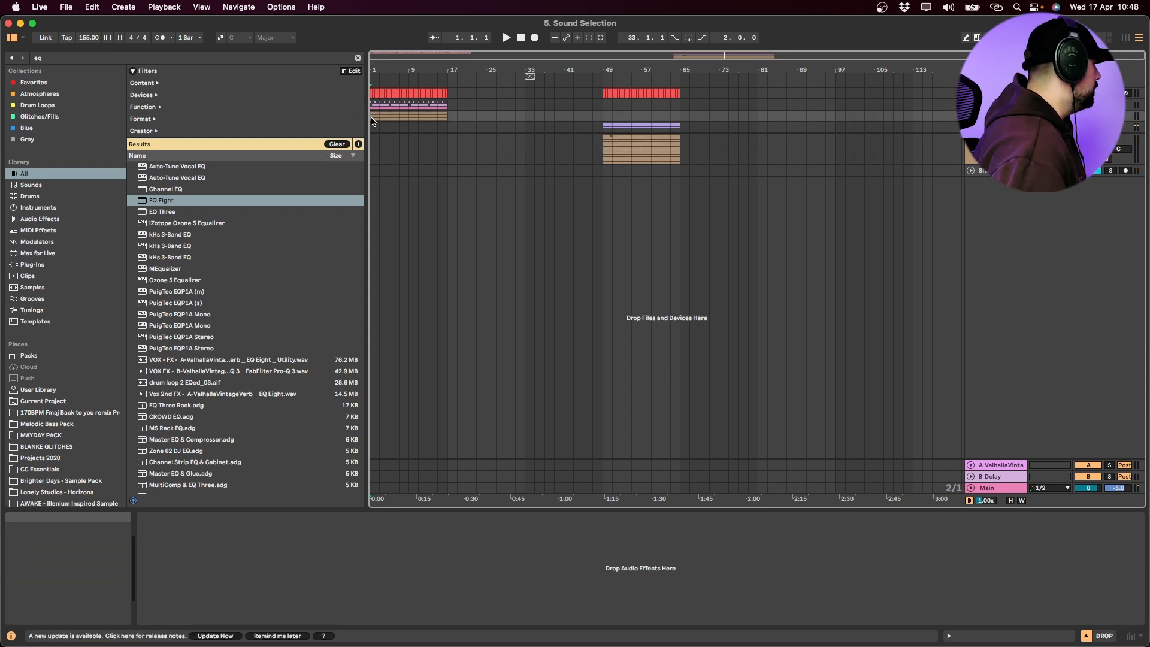
Unfold the first drop's group tracks and play the WACK DRUMS from bar 1
alt+click(971, 116)
scroll(738, 245, up, 3)
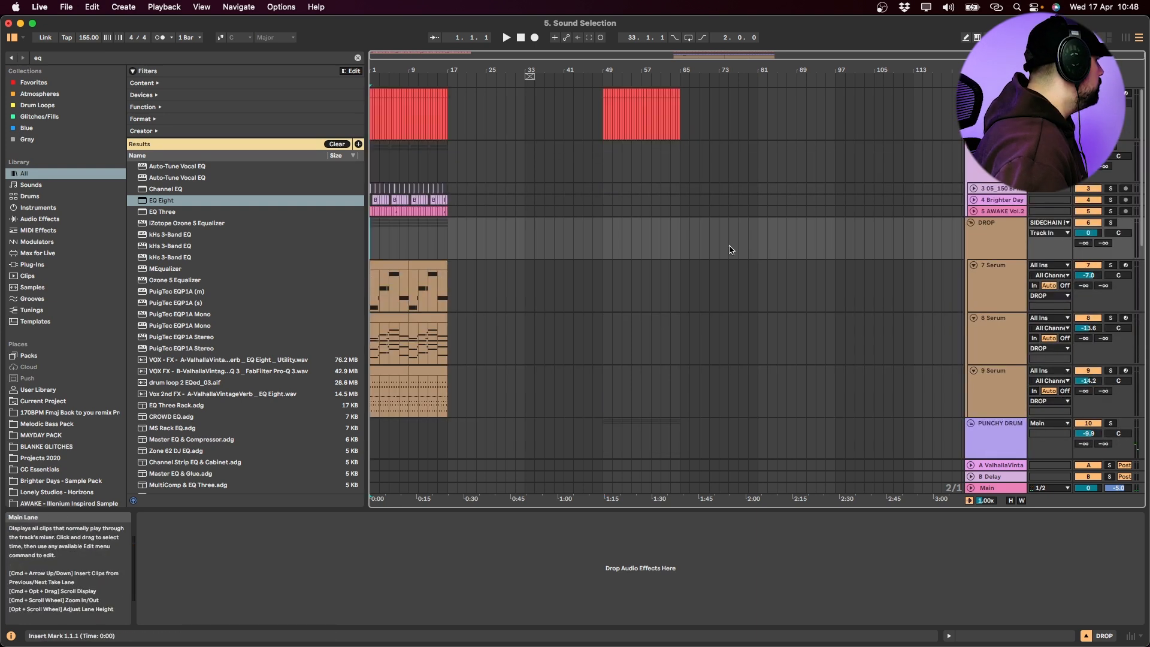
click(396, 159)
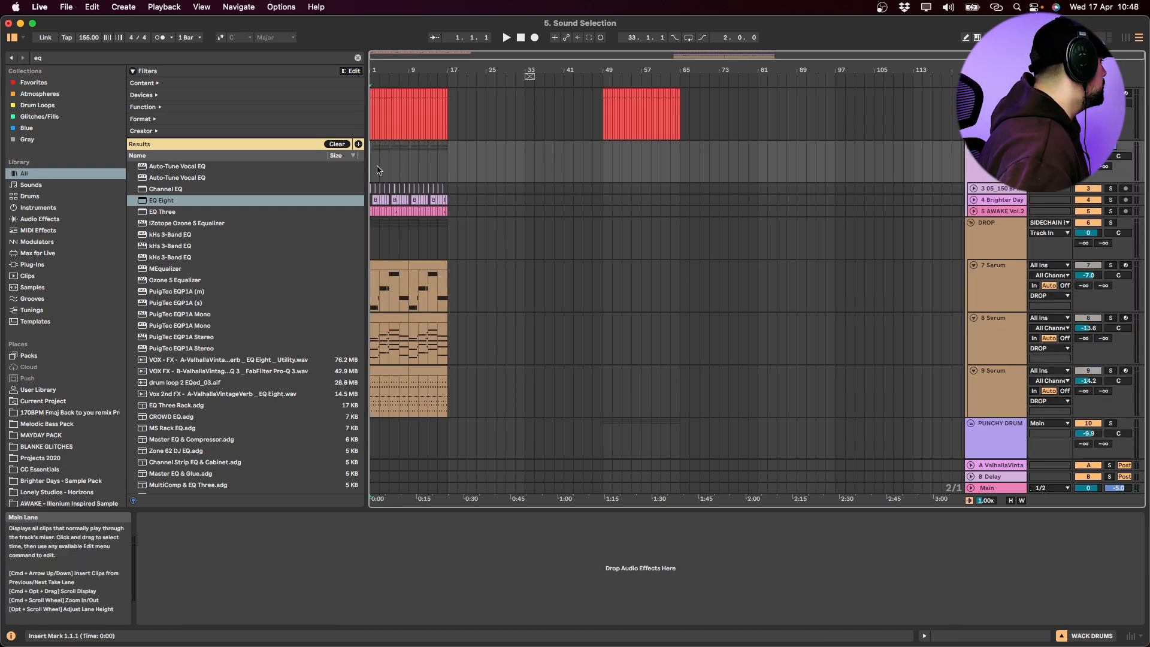
scroll(374, 192, up, 5)
key(space)
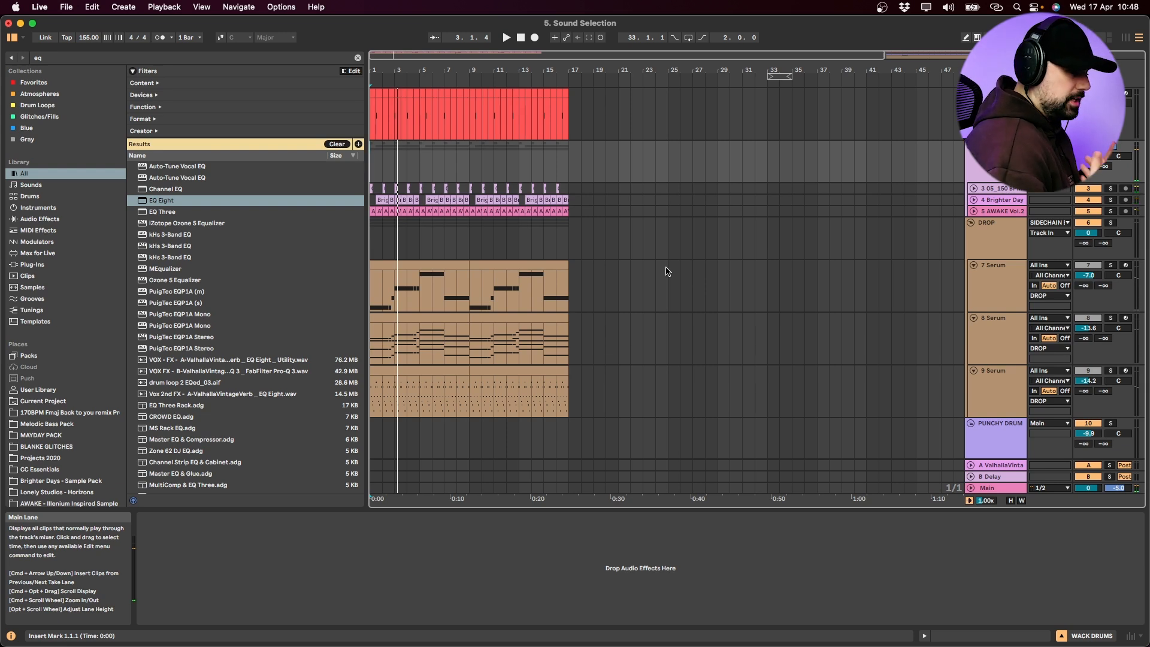
Play the PUNCHY DRUMZ group in solo from bar 49 and fold the group
scroll(719, 293, right, 6)
click(1002, 424)
click(1110, 314)
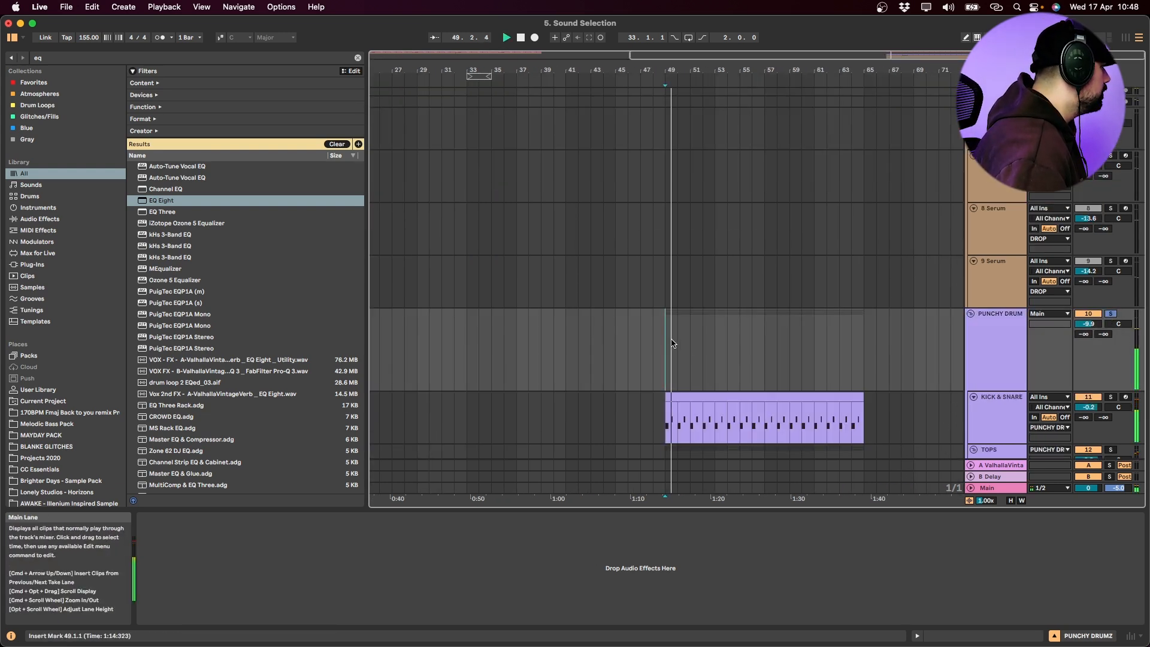
click(971, 314)
Play the 7 Serum bass track of the first DROP group in solo from bar 1
scroll(619, 366, left, 2)
scroll(619, 367, up, 1)
scroll(467, 354, left, 4)
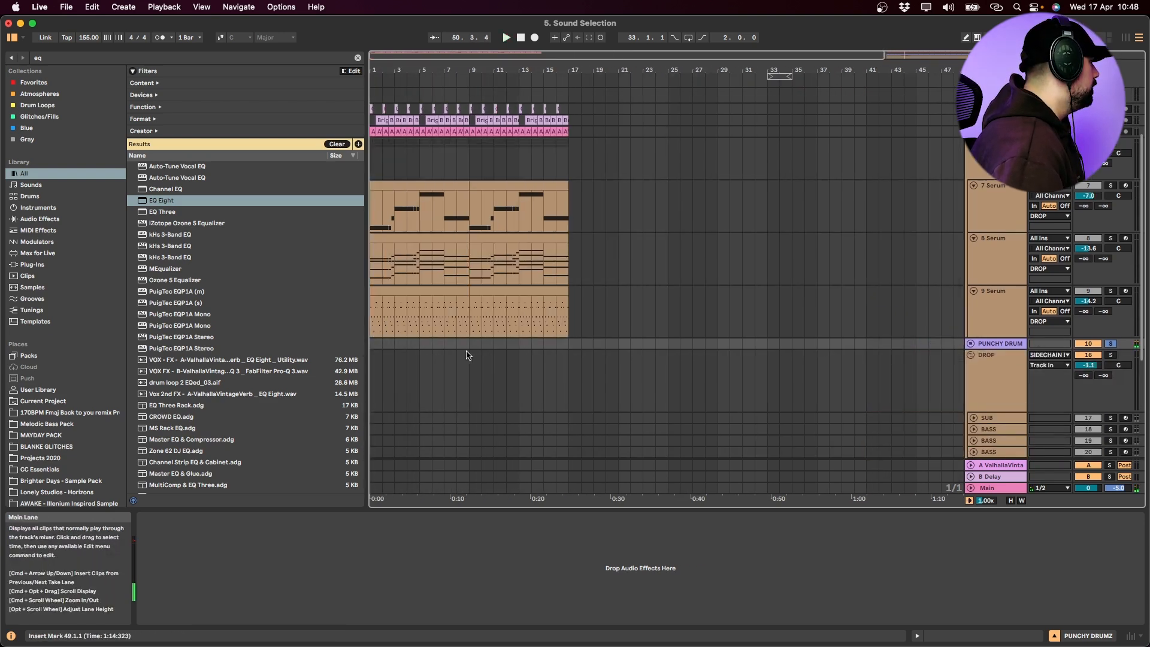
click(400, 185)
click(1111, 186)
key(space)
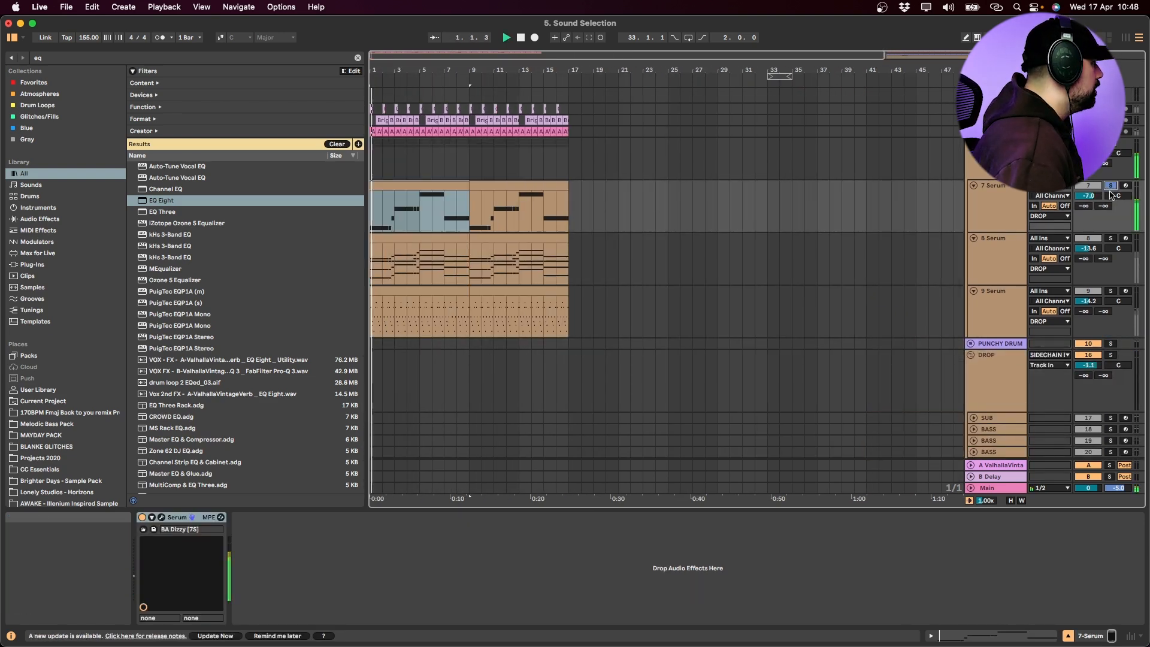
click(1005, 216)
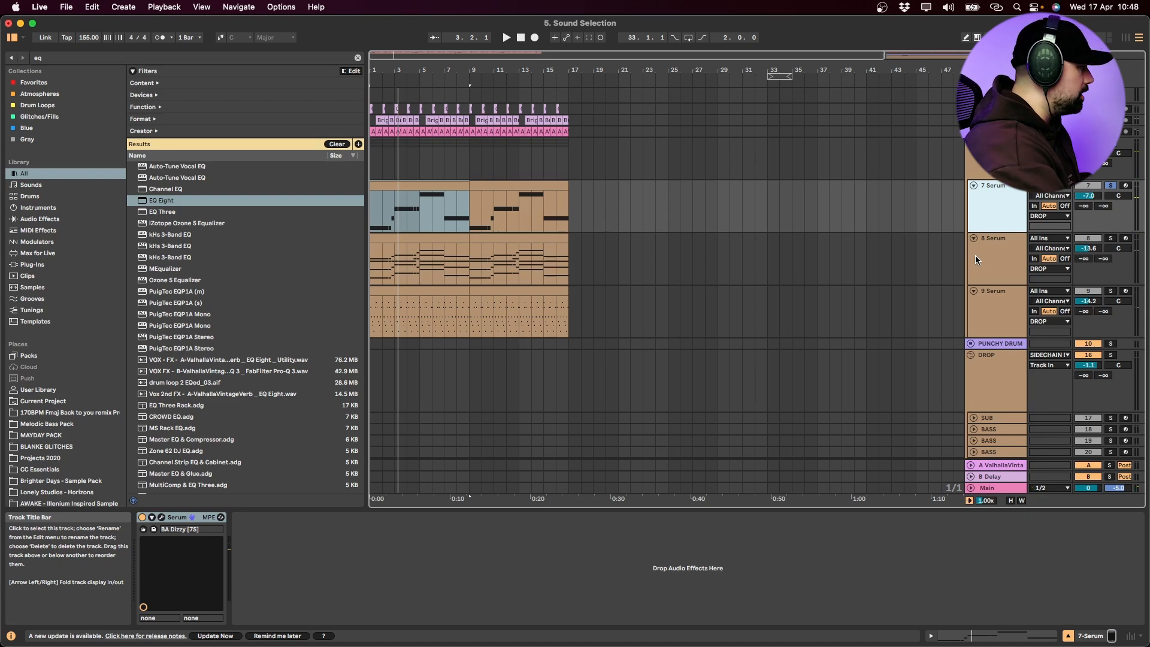
key(space)
Play the SUB and the first three BASS tracks of the second DROP group in solo from bar 49
scroll(744, 349, right, 5)
scroll(747, 354, right, 5)
scroll(769, 369, down, 5)
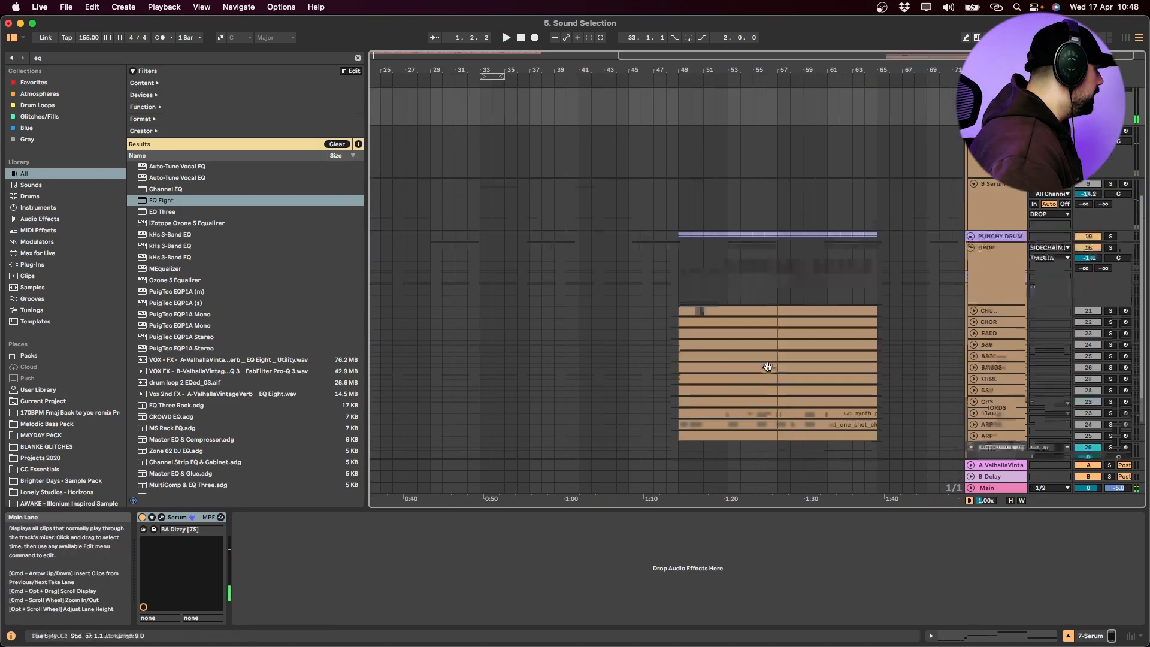
click(681, 266)
key(space)
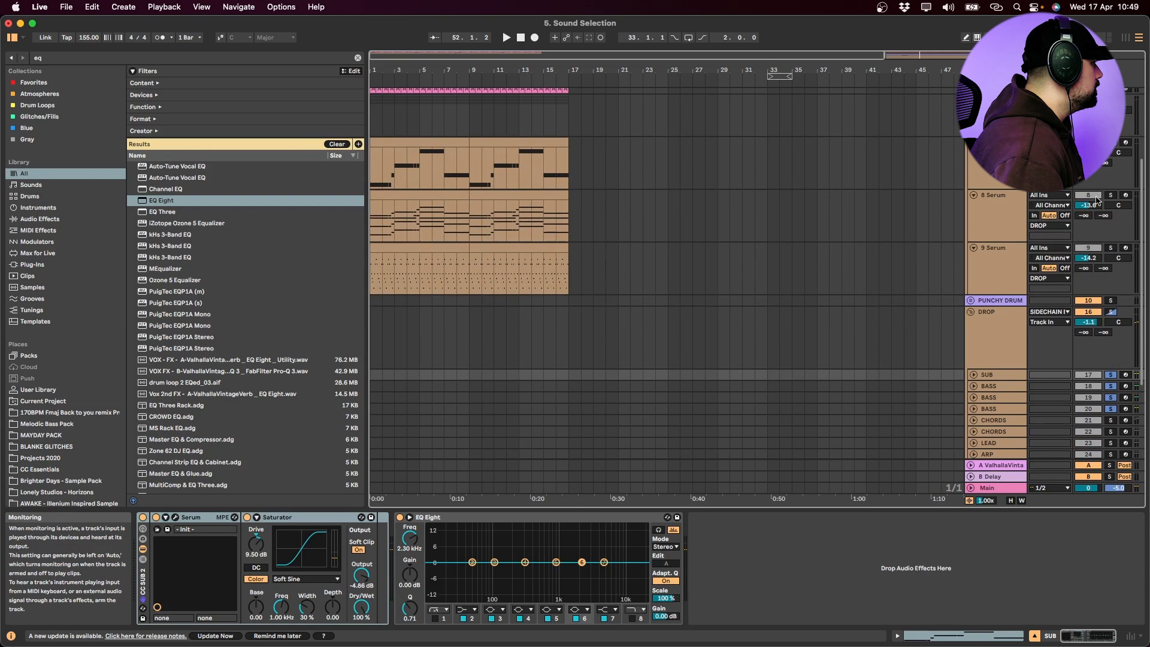
Compare the 8 Serum chords from bar 1 with the first CHORDS track from bar 49, playing each in solo
click(415, 198)
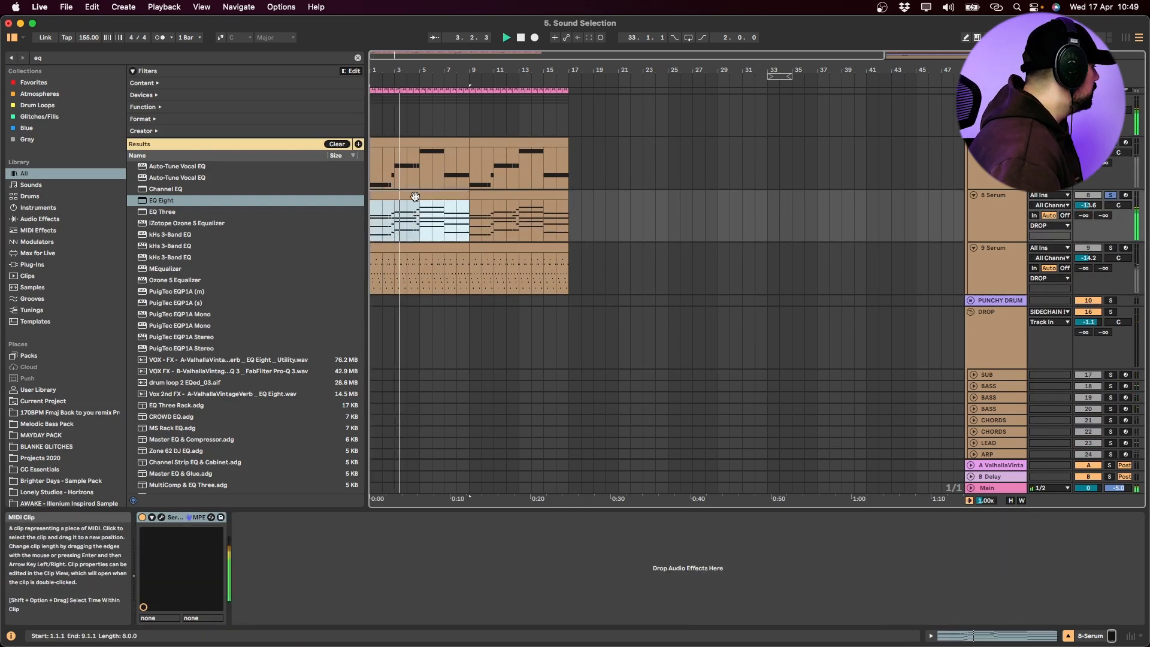
key(space)
scroll(567, 280, down, 3)
scroll(848, 349, right, 5)
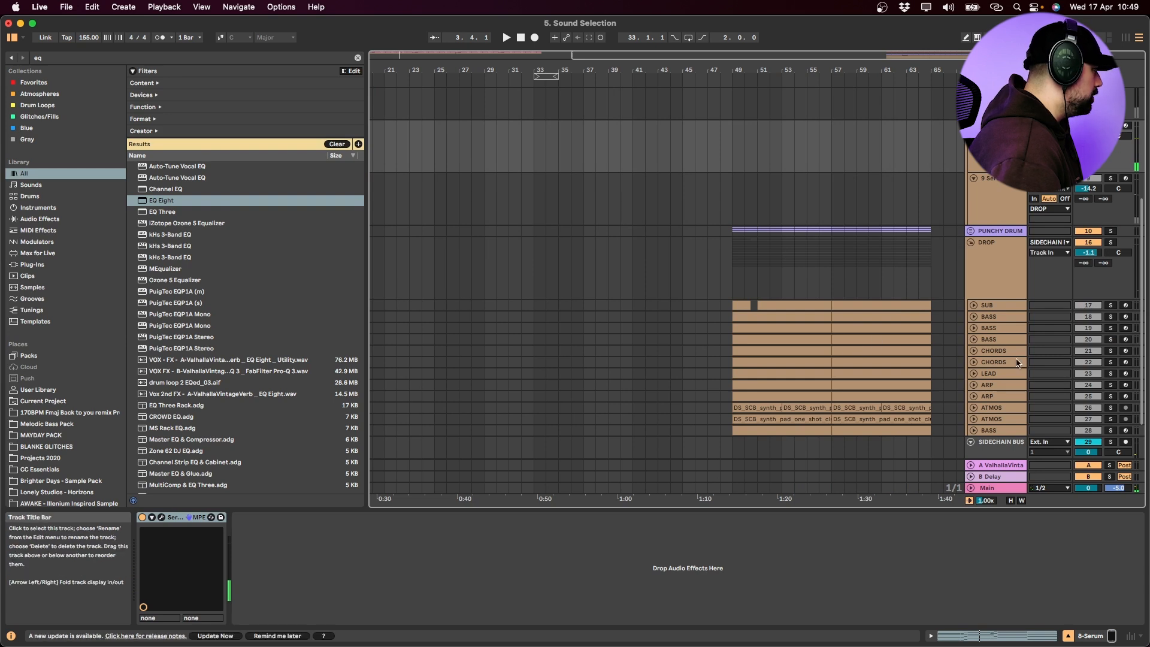
alt+click(975, 351)
click(786, 351)
click(1110, 249)
click(796, 263)
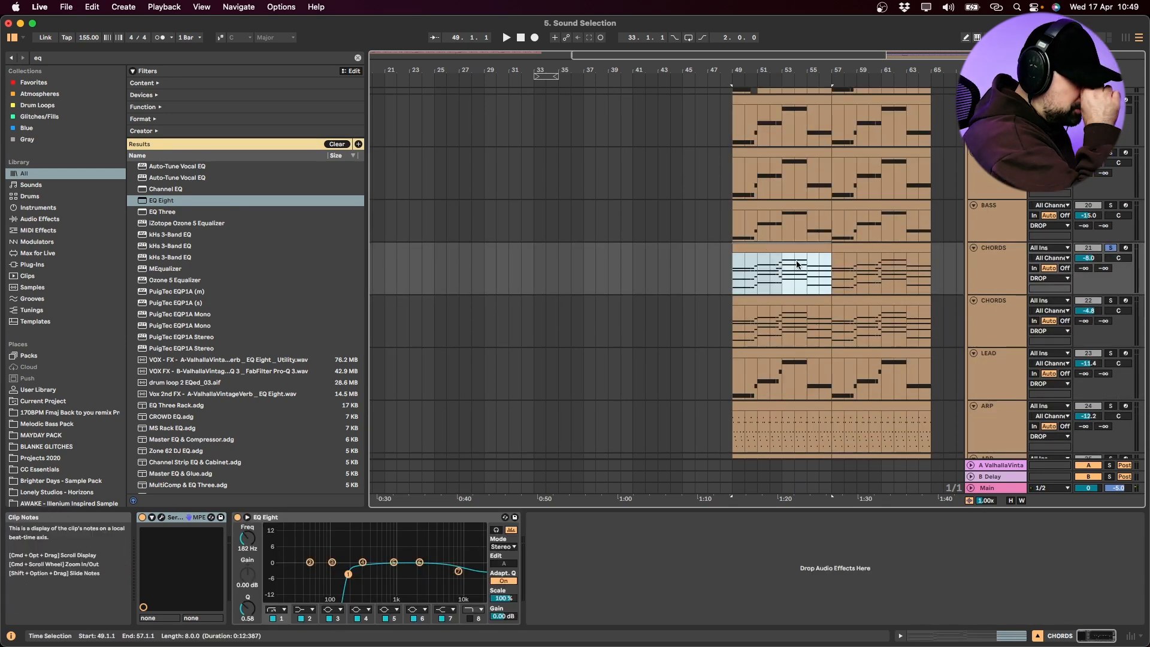
key(space)
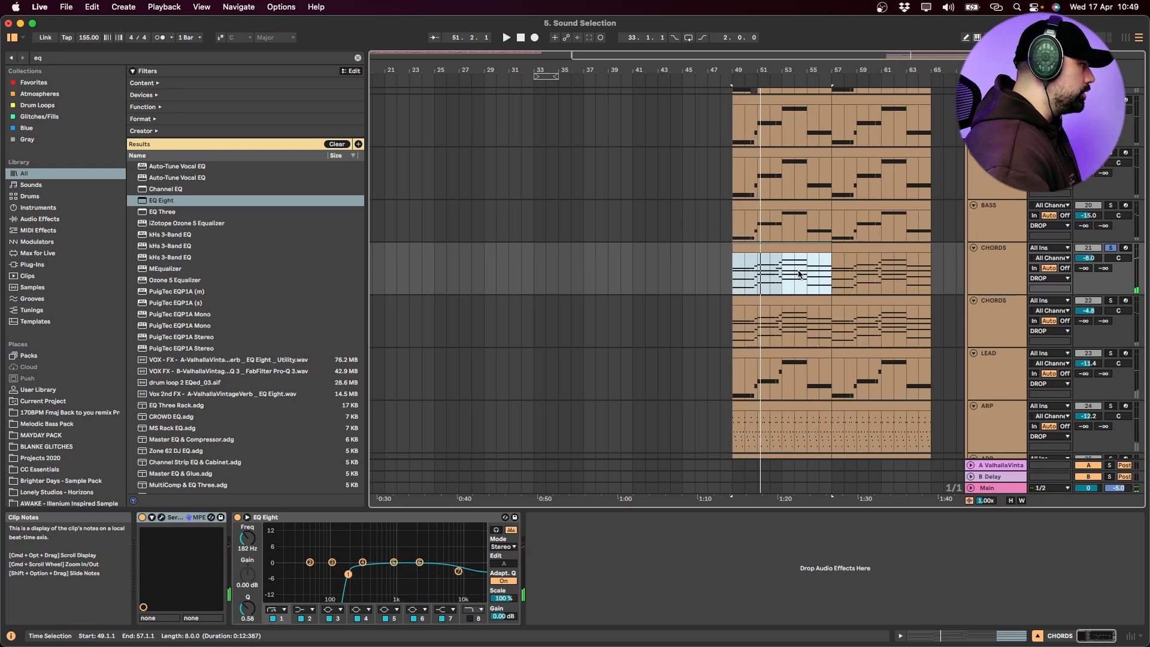
Play the second CHORDS track in solo, and play both CHORDS tracks soloed together from bar 49
click(781, 300)
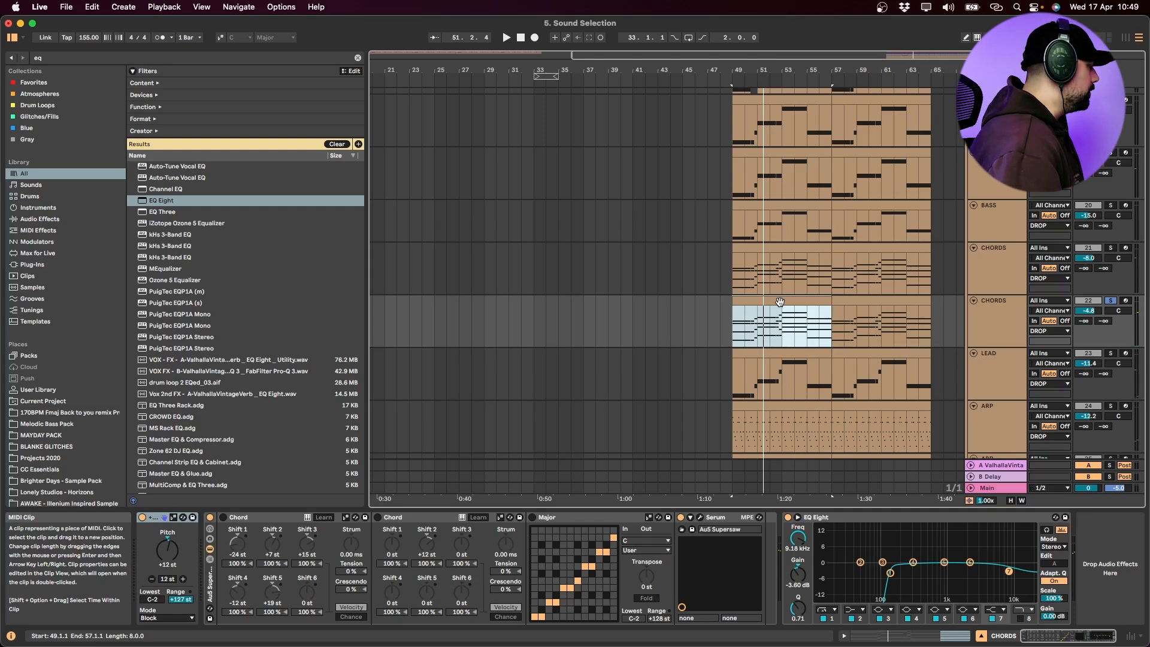
scroll(780, 301, down, 3)
scroll(780, 301, up, 5)
key(space)
click(986, 270)
key(s)
click(997, 322)
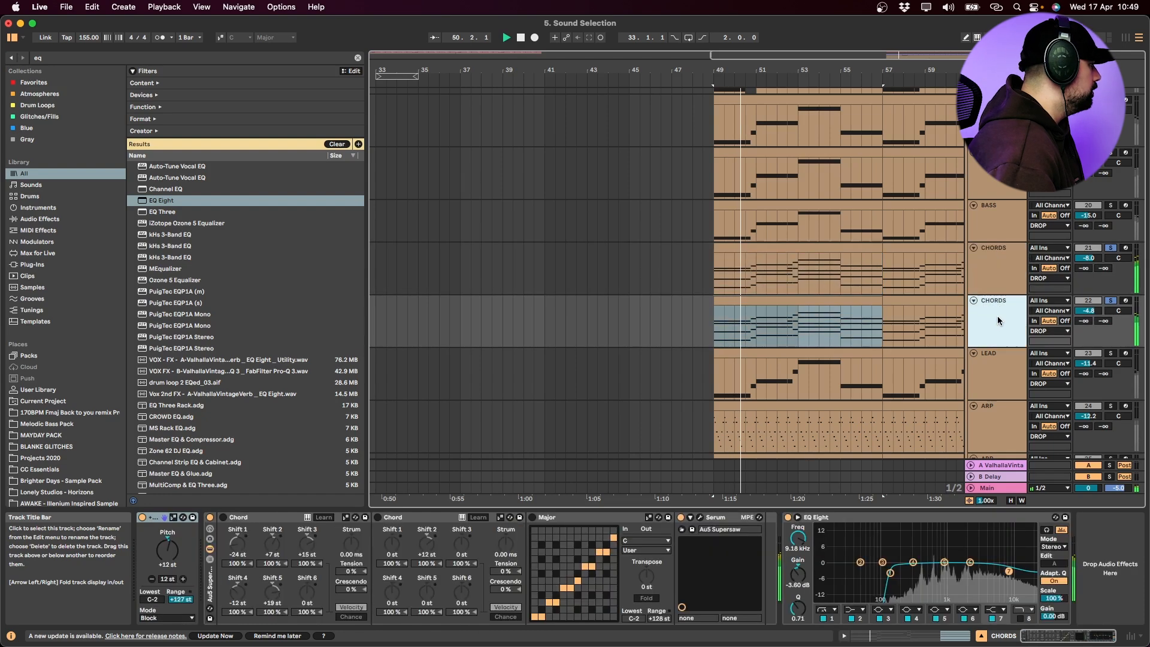
scroll(979, 335, down, 3)
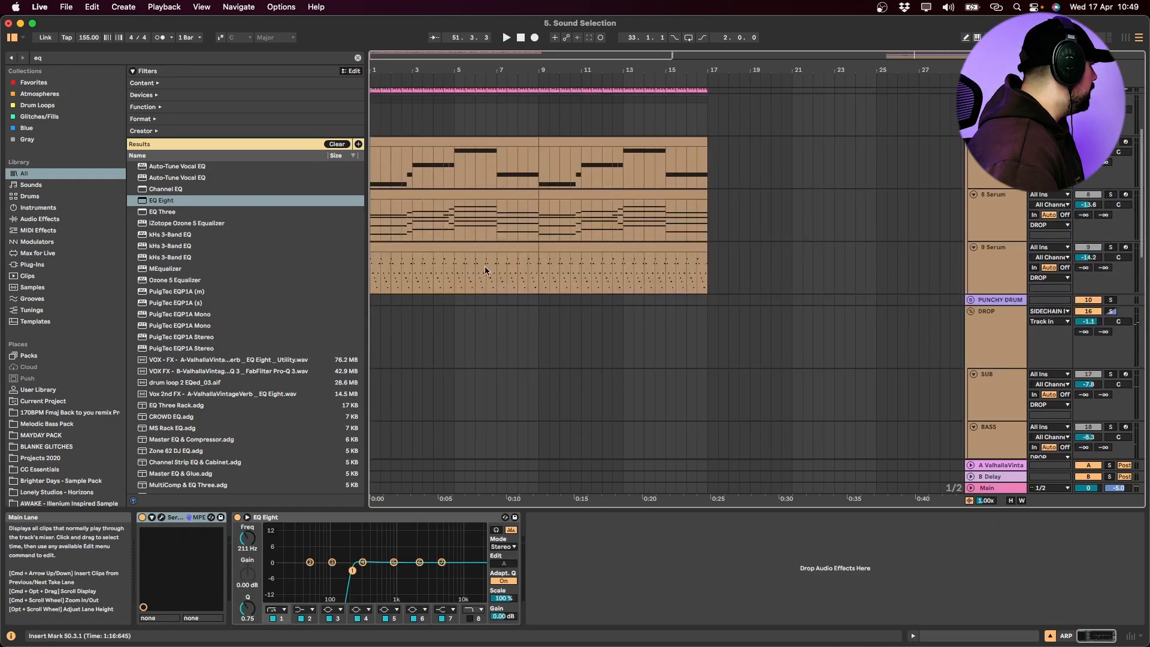
Play the 9 Serum arp track of the first DROP group in solo from bar 1
click(499, 254)
click(501, 250)
key(s)
key(space)
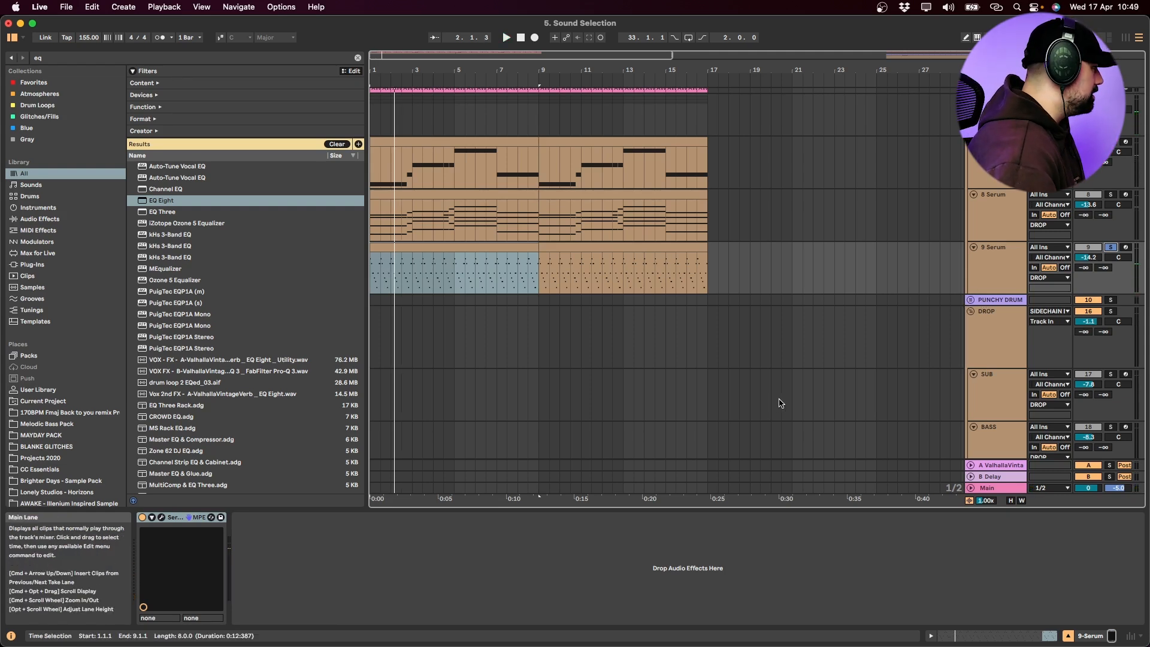
Play the first ARP track of the second DROP group in solo from bar 49
scroll(780, 402, down, 10)
scroll(791, 402, right, 10)
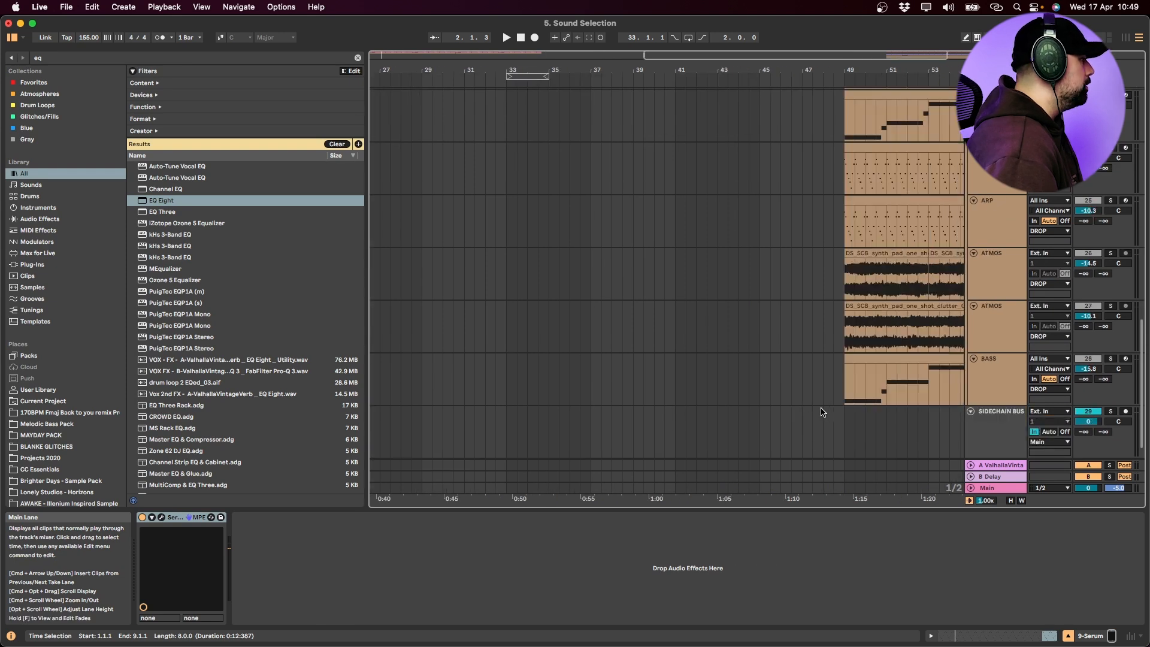
scroll(821, 412, right, 4)
scroll(822, 412, up, 3)
click(650, 243)
key(space)
click(1111, 214)
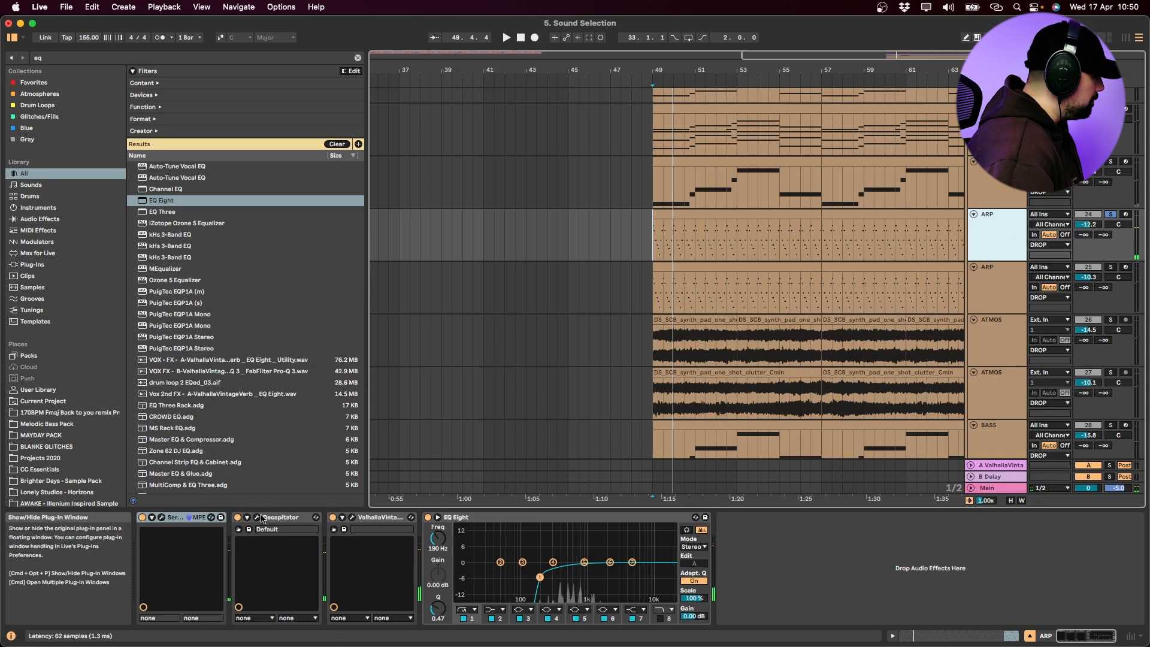
Compare the first ARP track with its Decapitator and ValhallaVintageVerb bypassed and with both switched back on, playing from bar 49
click(238, 518)
click(333, 517)
key(space)
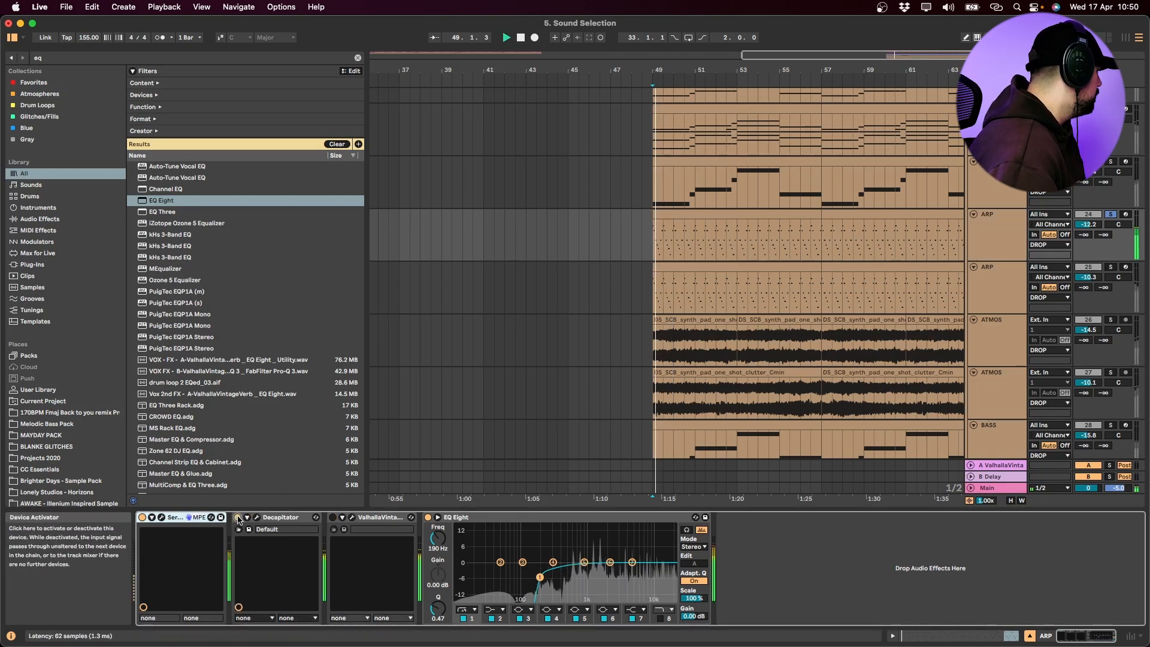
click(238, 517)
click(333, 517)
key(space)
key(space)
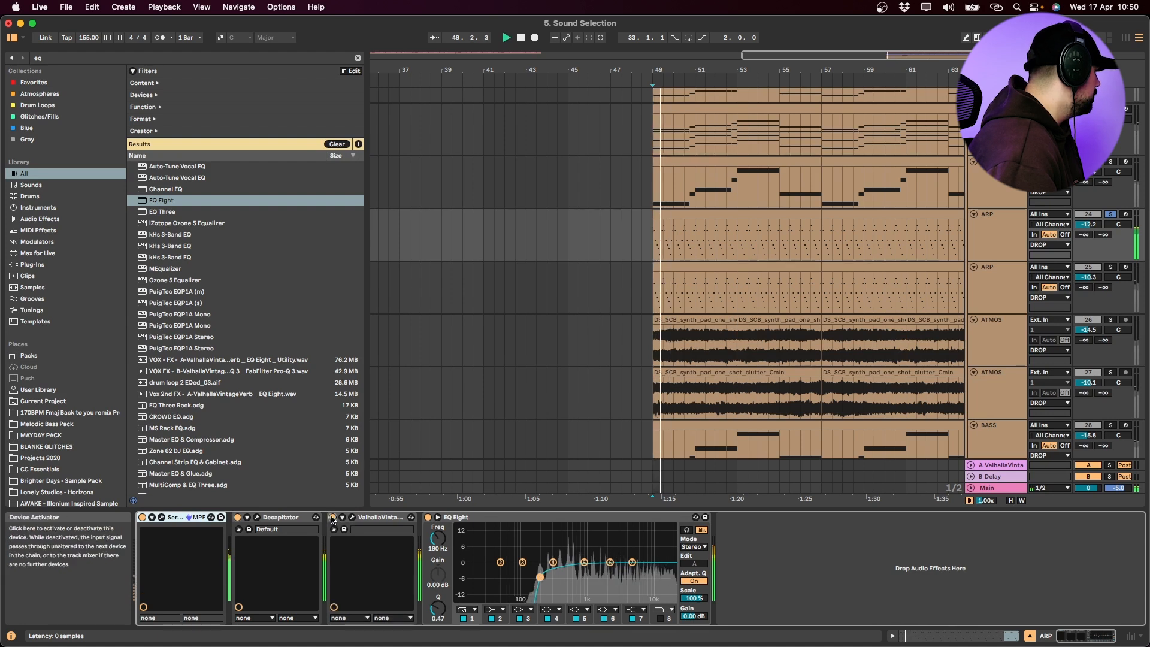
Play the second ARP track in solo, and play both ATMOS tracks soloed together from bar 49
click(1111, 268)
click(1012, 284)
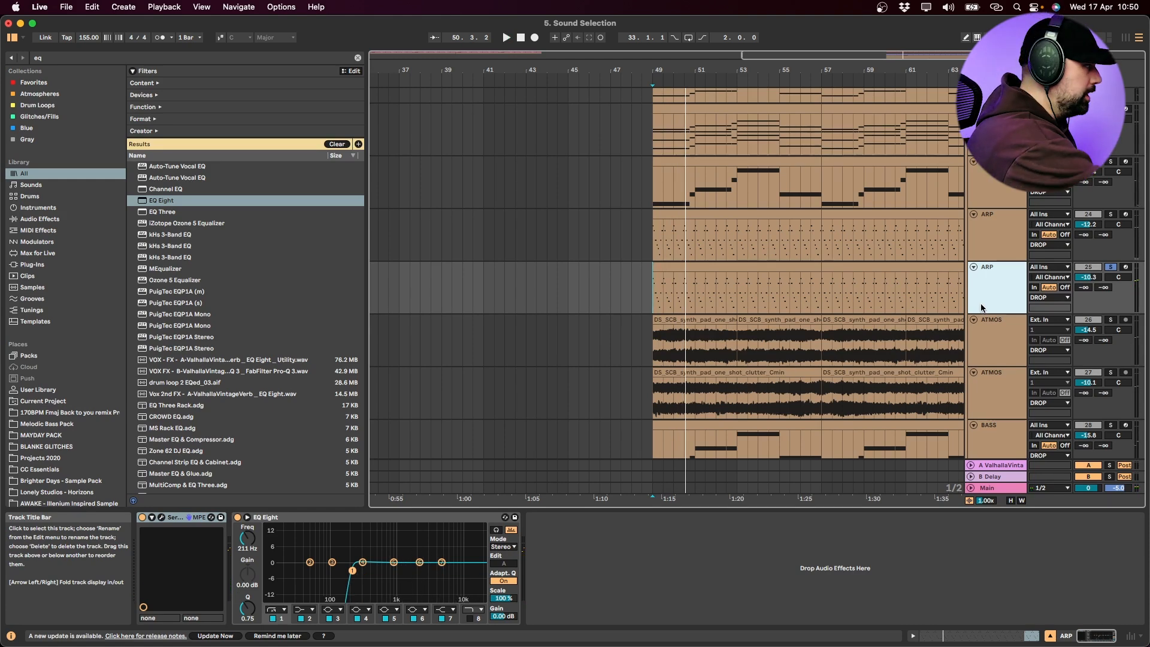
scroll(982, 307, down, 3)
click(1111, 256)
super+click(1111, 309)
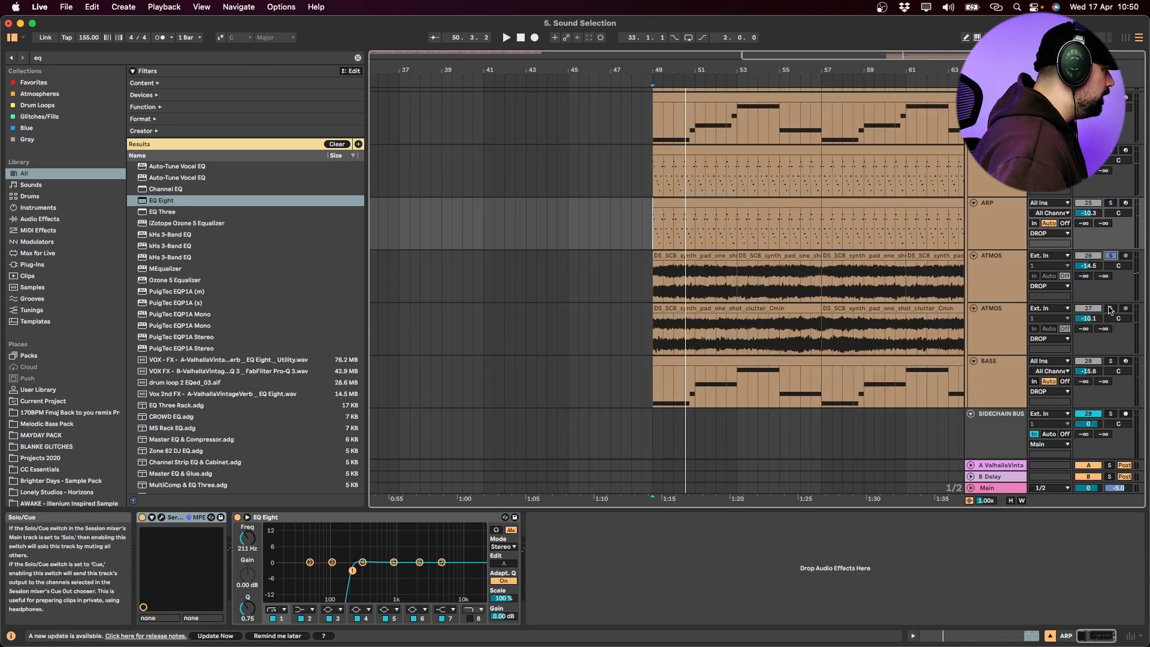
click(657, 290)
key(space)
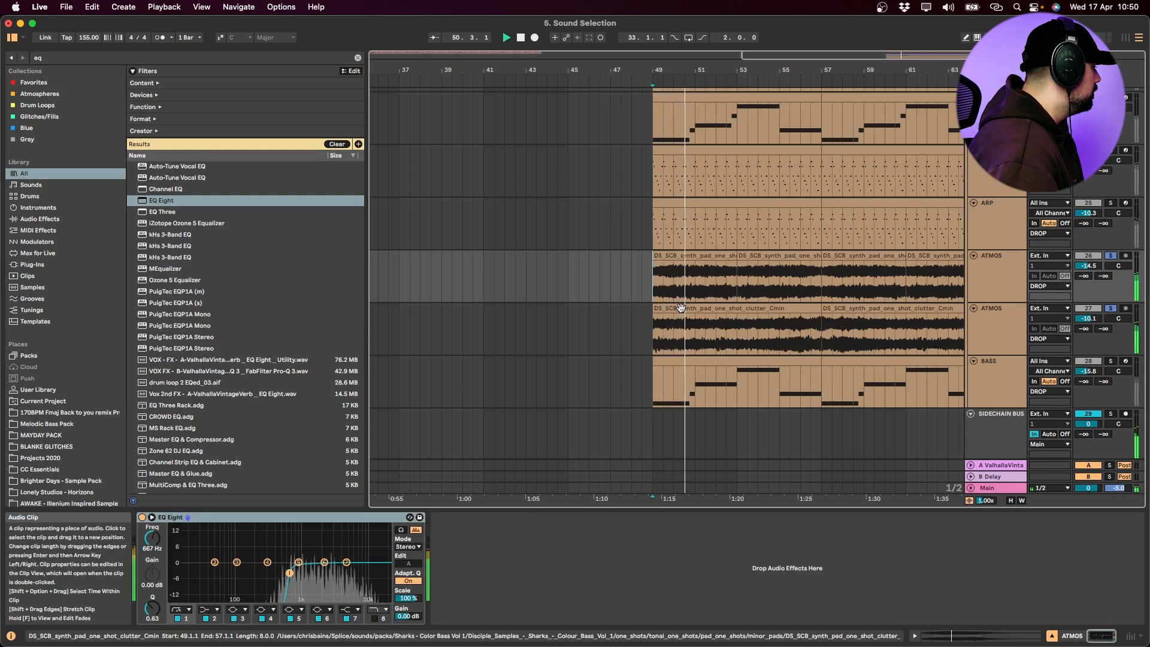
click(1004, 330)
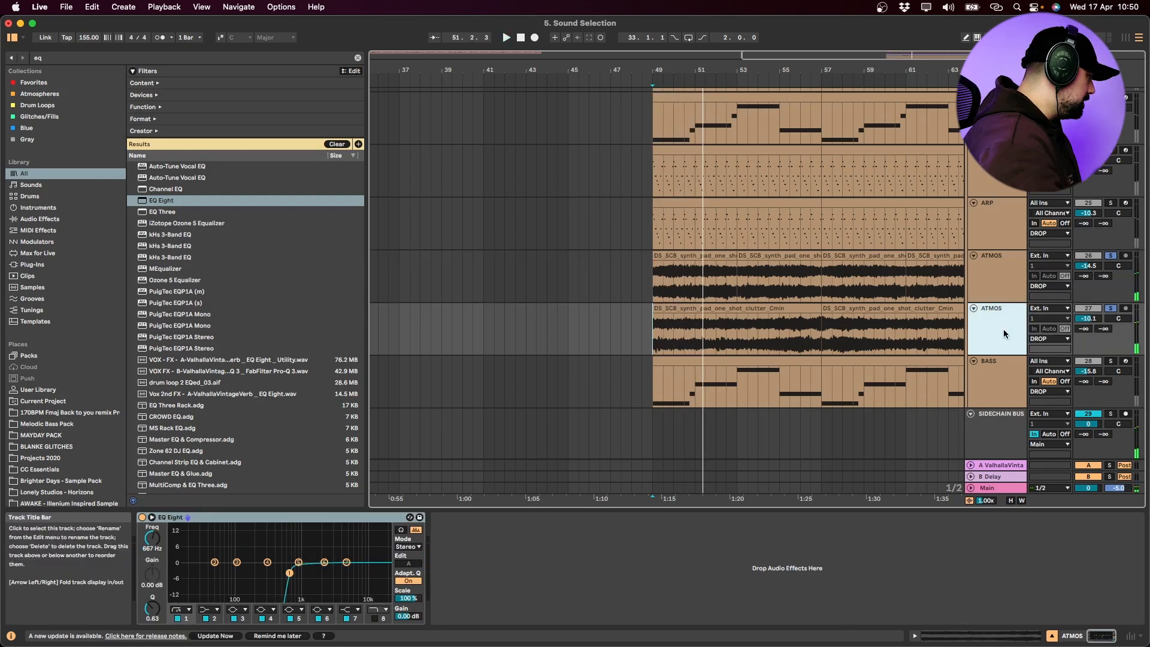
Bypass the EQ Eight on the ATMOS tracks and play them soloed together from bar 49
click(142, 517)
click(769, 280)
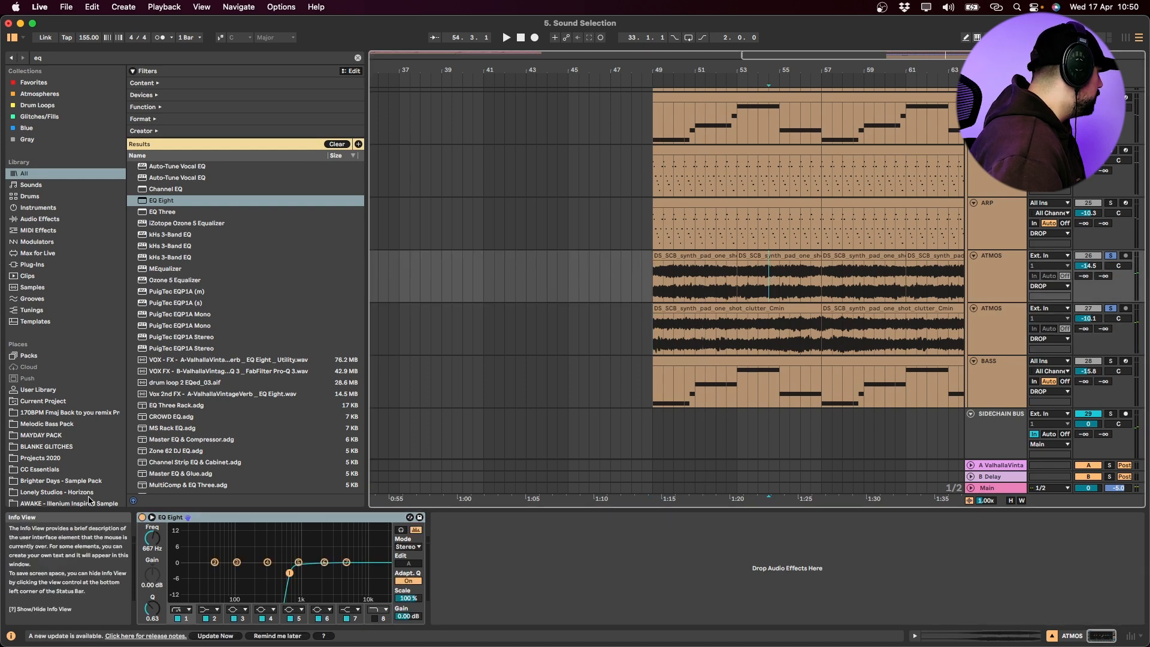
click(654, 280)
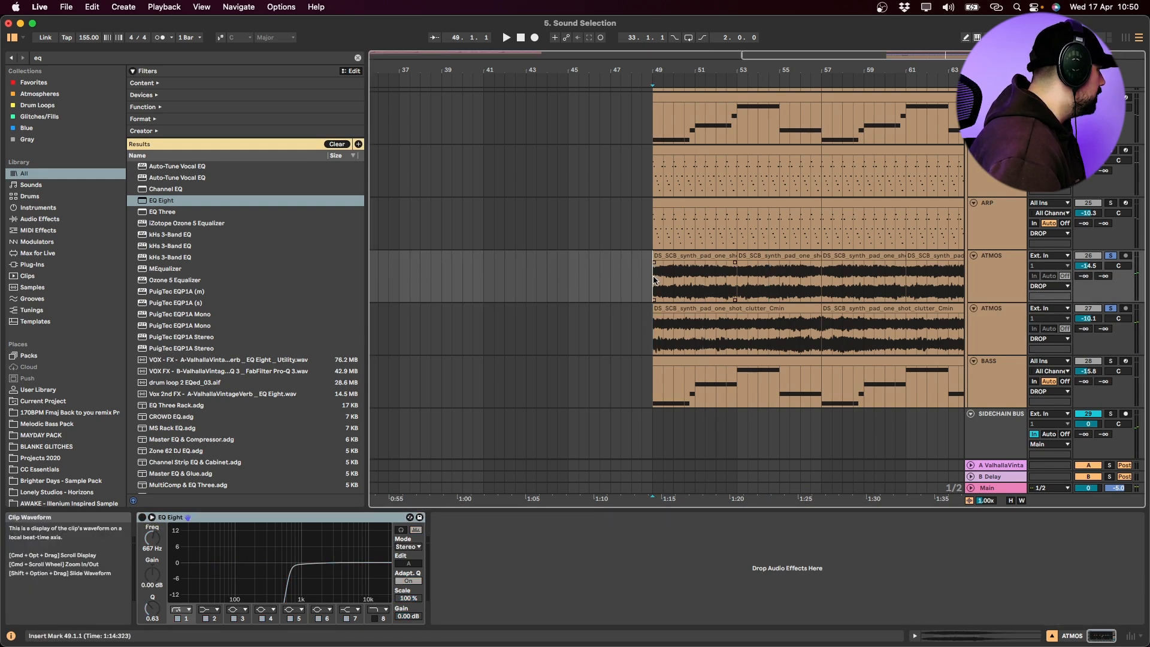
key(space)
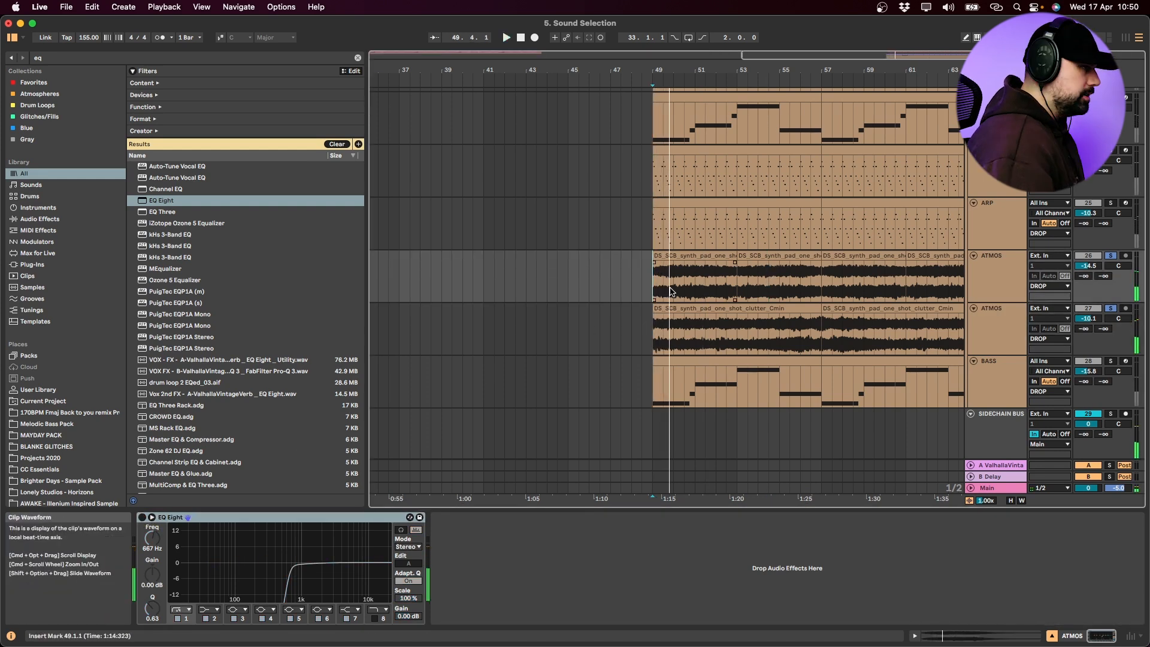
Examine the device chains of the two CHORDS tracks in the second DROP group
scroll(839, 227, up, 6)
click(988, 280)
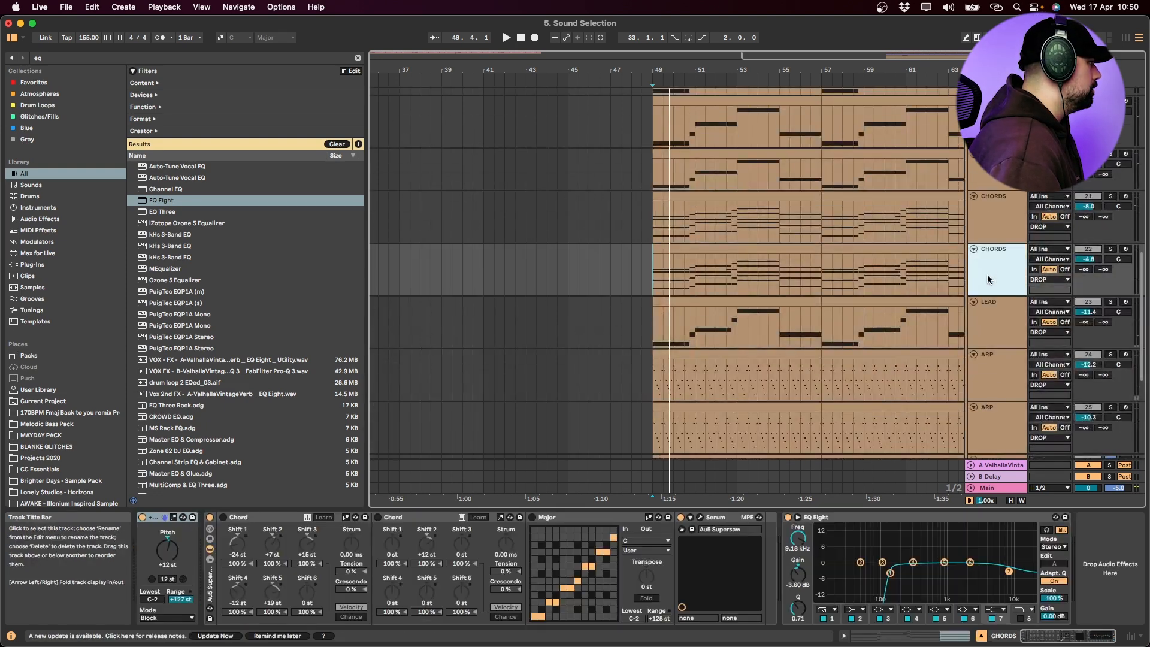
click(1001, 223)
key(space)
Switch the EQ Eight on the ATMOS tracks back on and replay both tracks from bar 49
scroll(826, 321, down, 3)
scroll(827, 322, down, 2)
click(993, 330)
key(space)
click(142, 517)
click(654, 366)
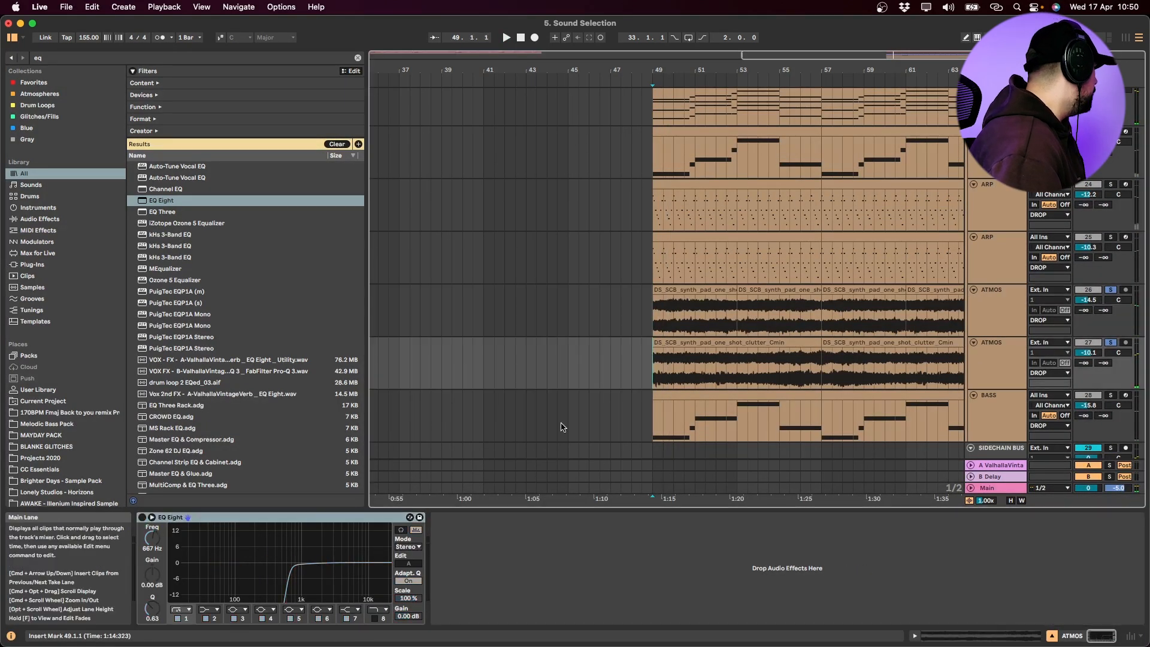
click(142, 517)
key(space)
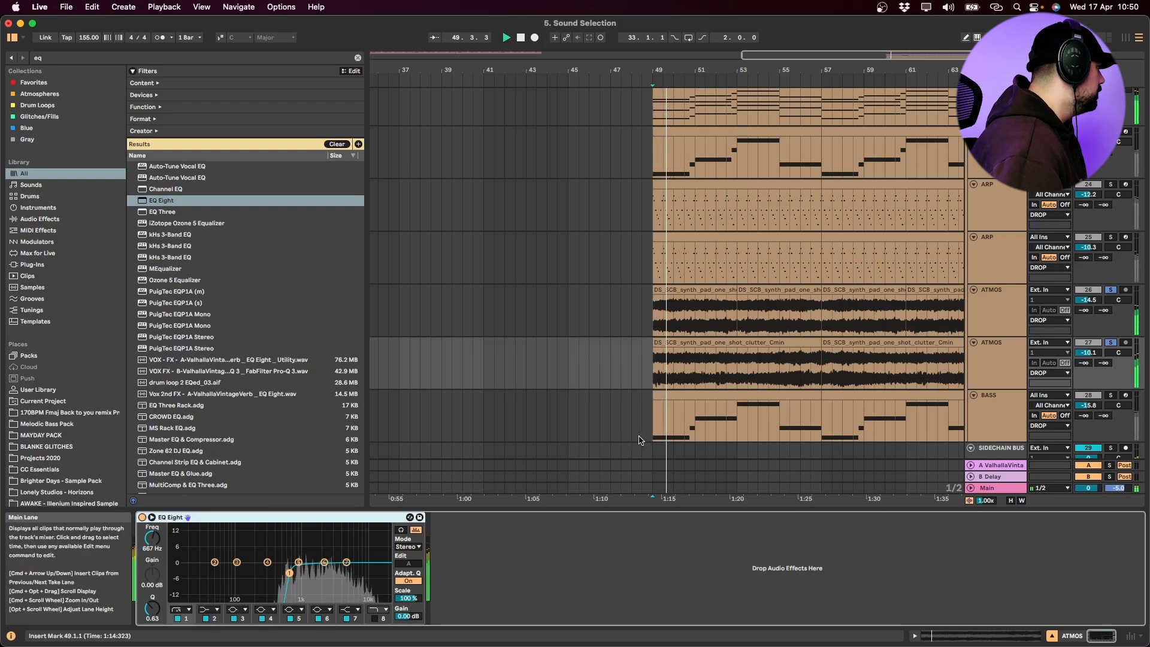
Play the last BASS track of the second DROP group in solo from bar 49
click(995, 404)
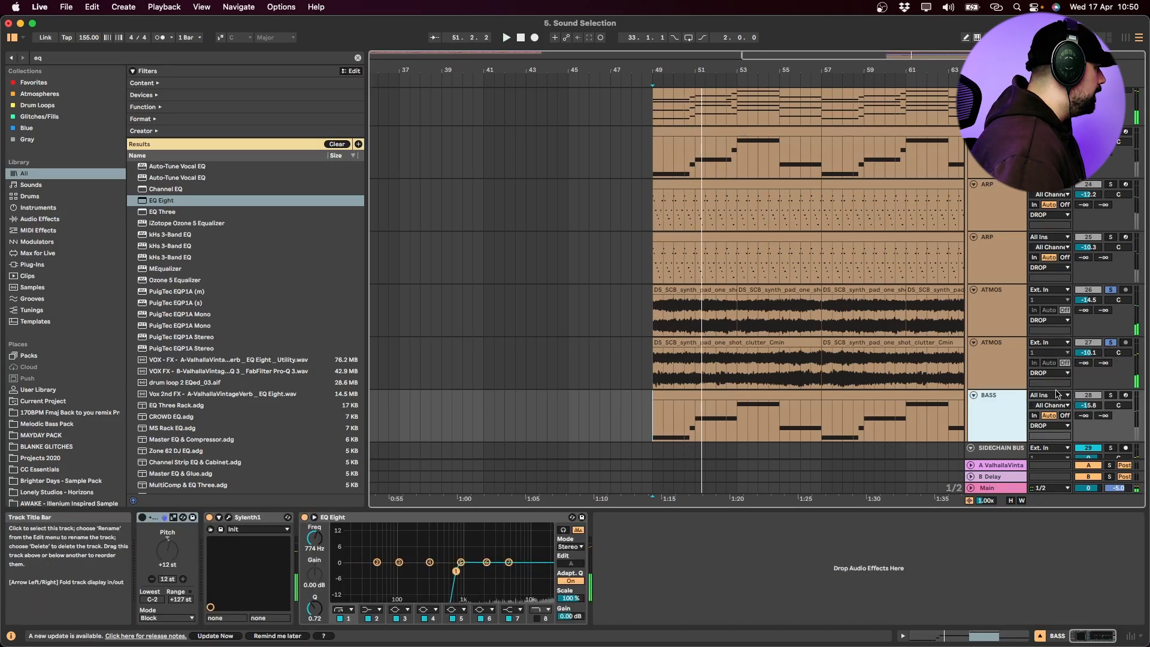
click(1111, 396)
key(space)
key(space)
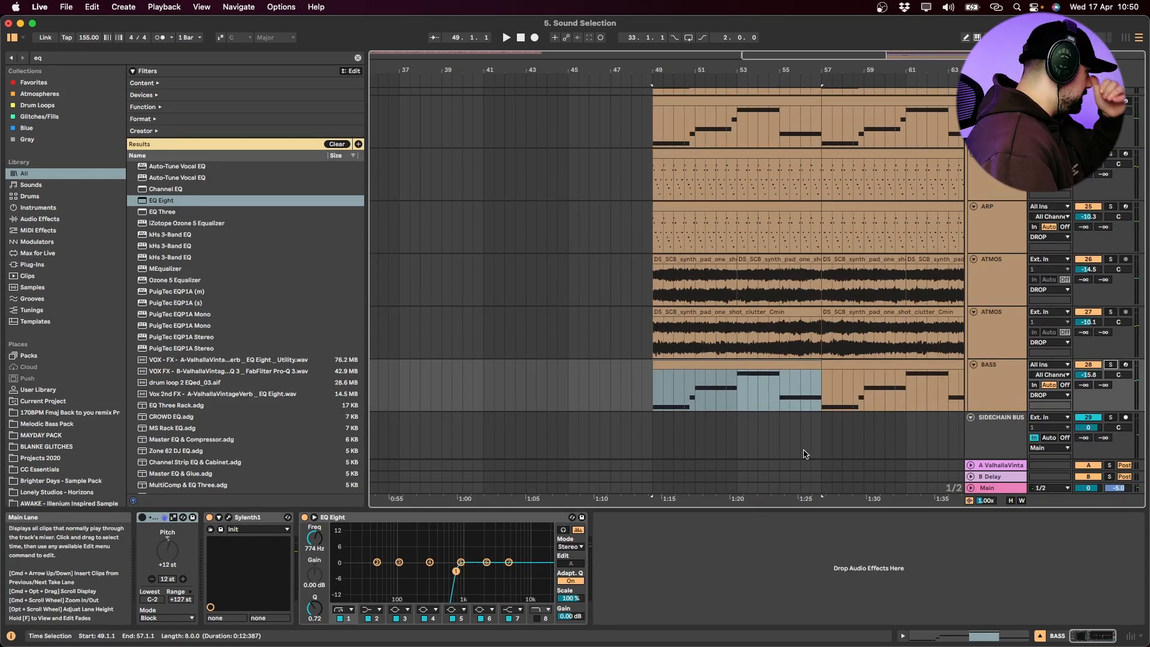
Look over the second DROP group's instrument tracks and select its last BASS track
scroll(803, 453, up, 10)
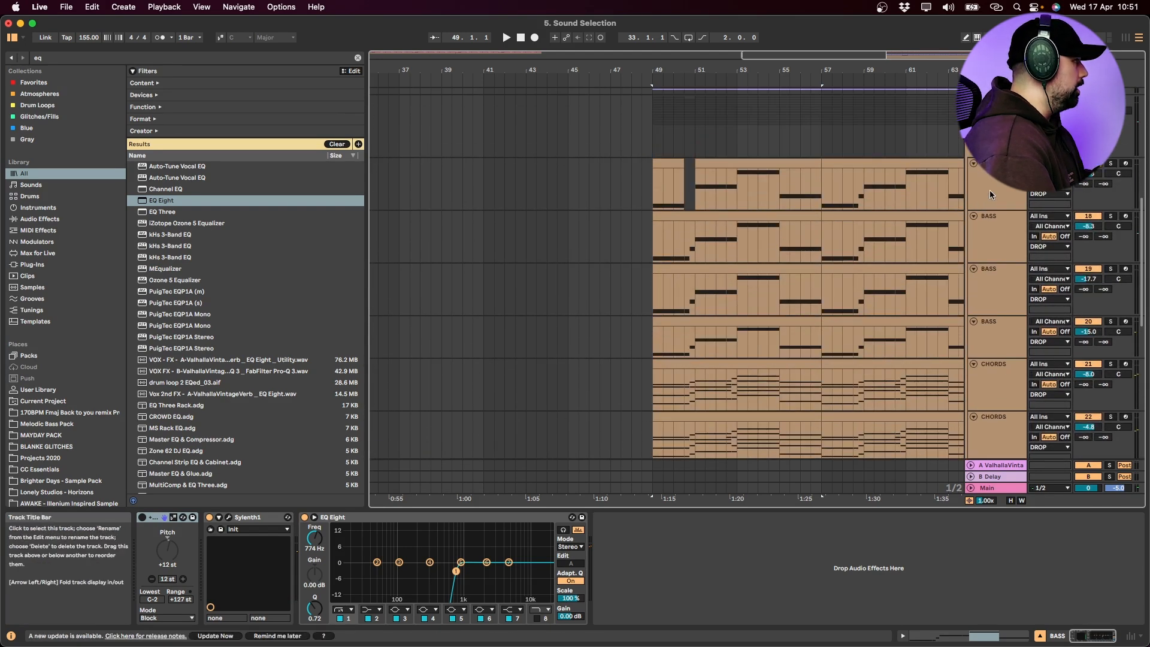
scroll(990, 195, down, 10)
click(987, 391)
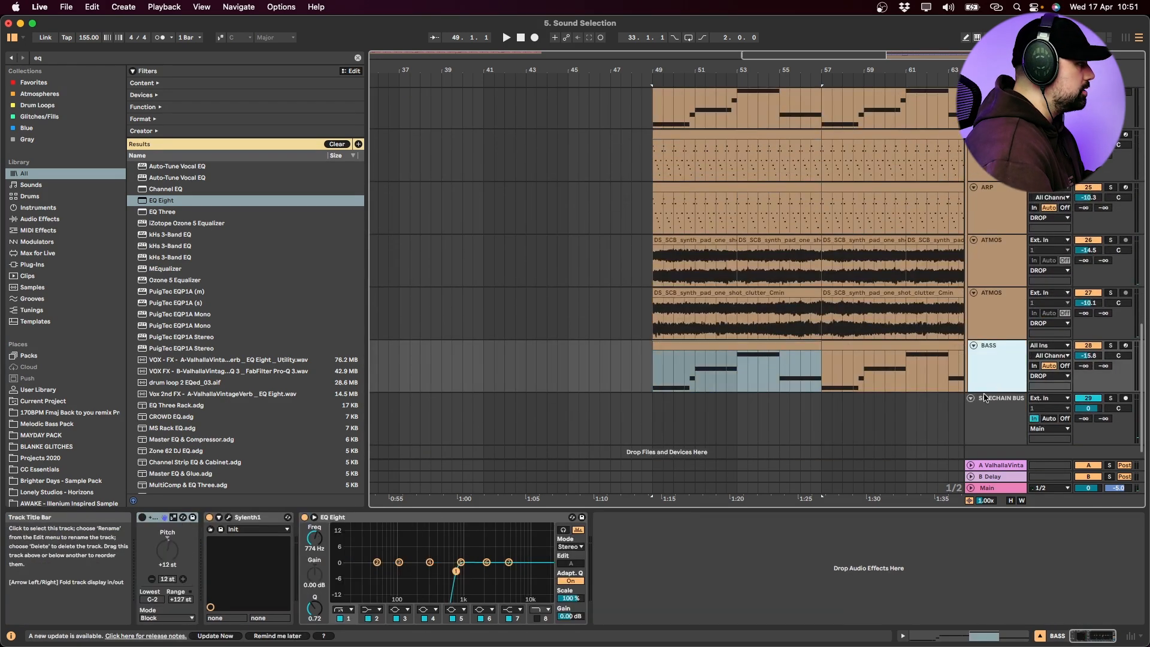
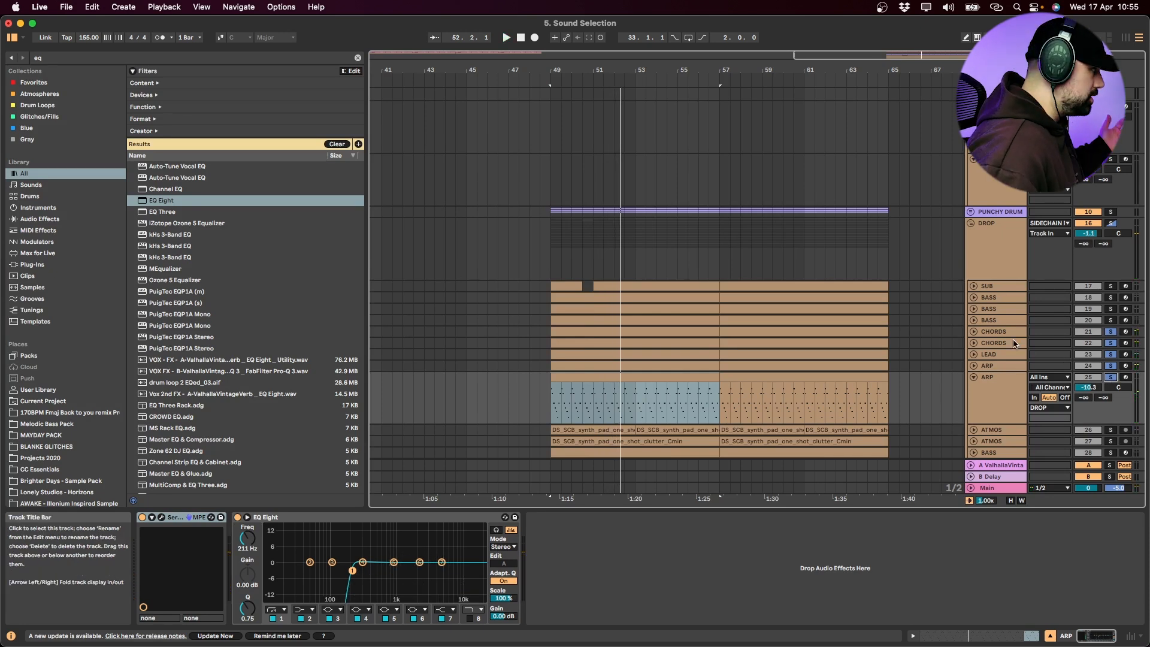
Play each of the second DROP group's two ARP tracks in solo from bar 49, ending with the upper one selected
click(1007, 388)
click(1111, 372)
click(1009, 387)
click(623, 386)
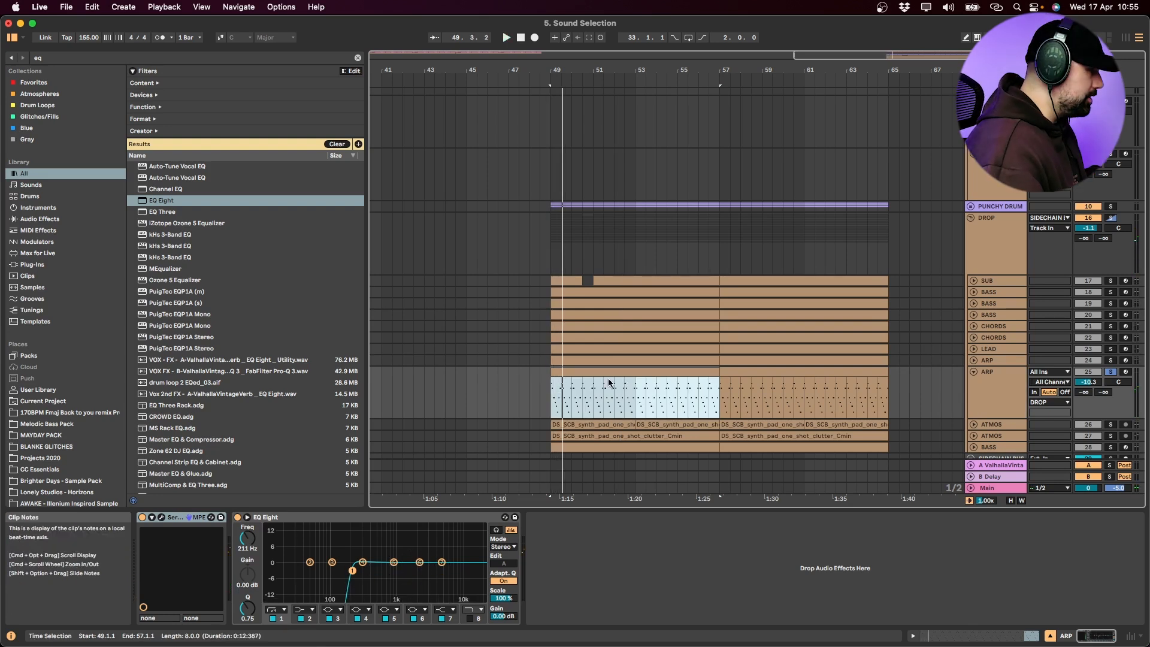
click(1110, 360)
click(1008, 363)
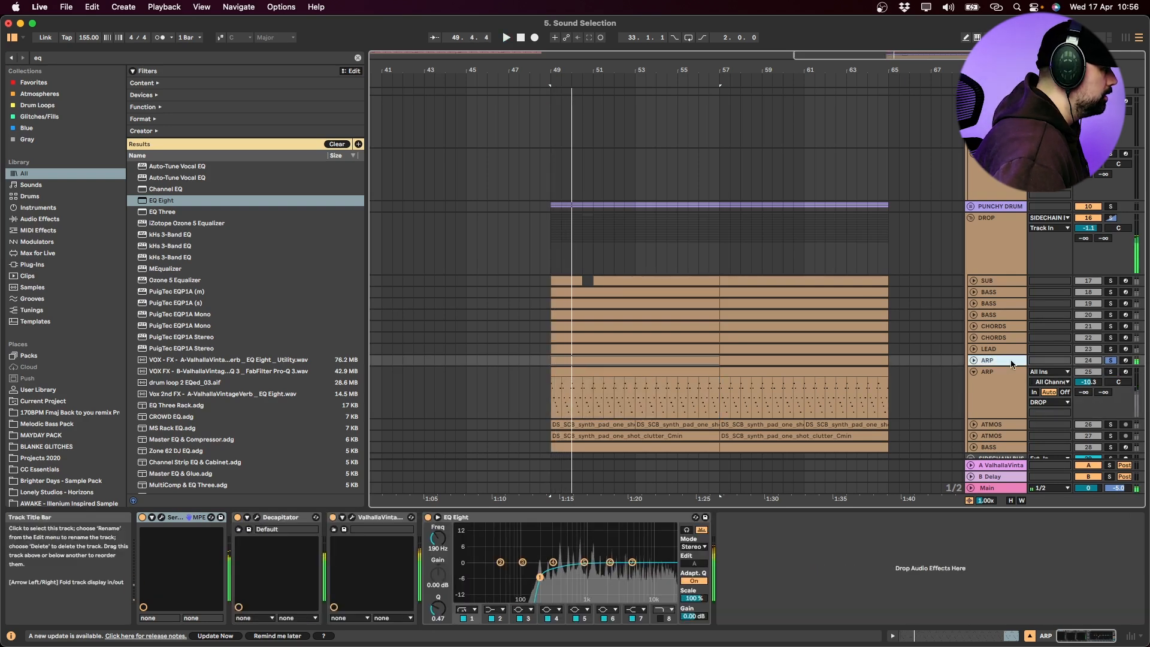
Unfold the LEAD track and play it in solo from bar 49
click(996, 350)
click(974, 349)
click(1111, 349)
click(615, 358)
key(space)
key(space)
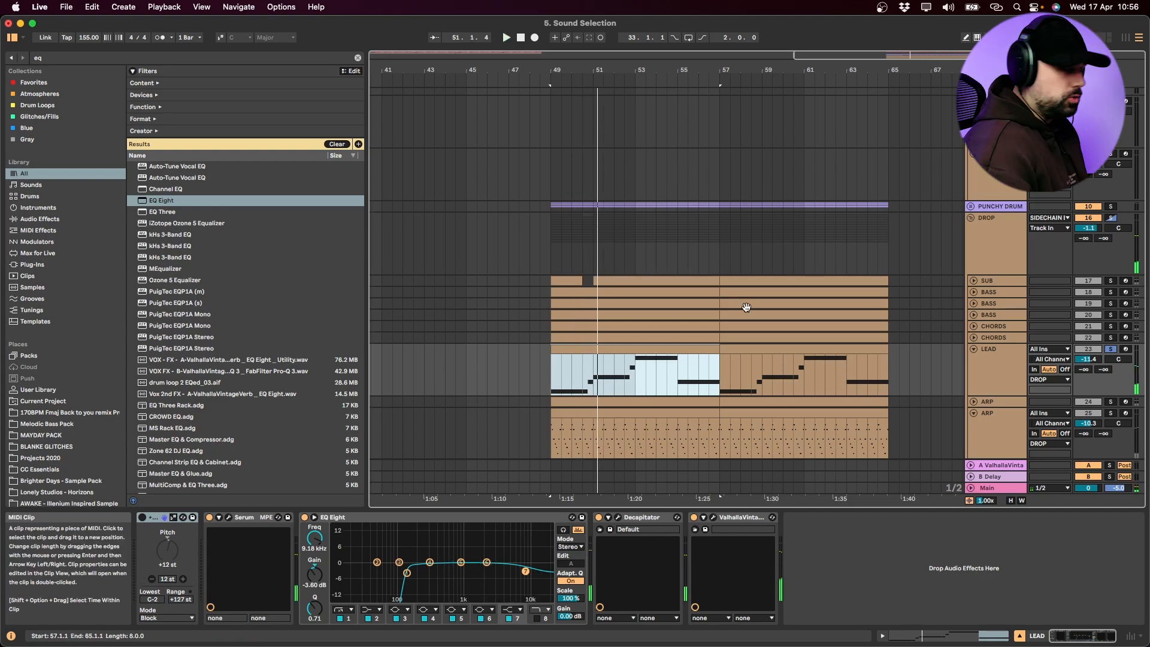
Add both CHORDS tracks to the soloed LEAD track and play them together from bar 49
click(996, 338)
key(s)
click(996, 326)
key(s)
key(space)
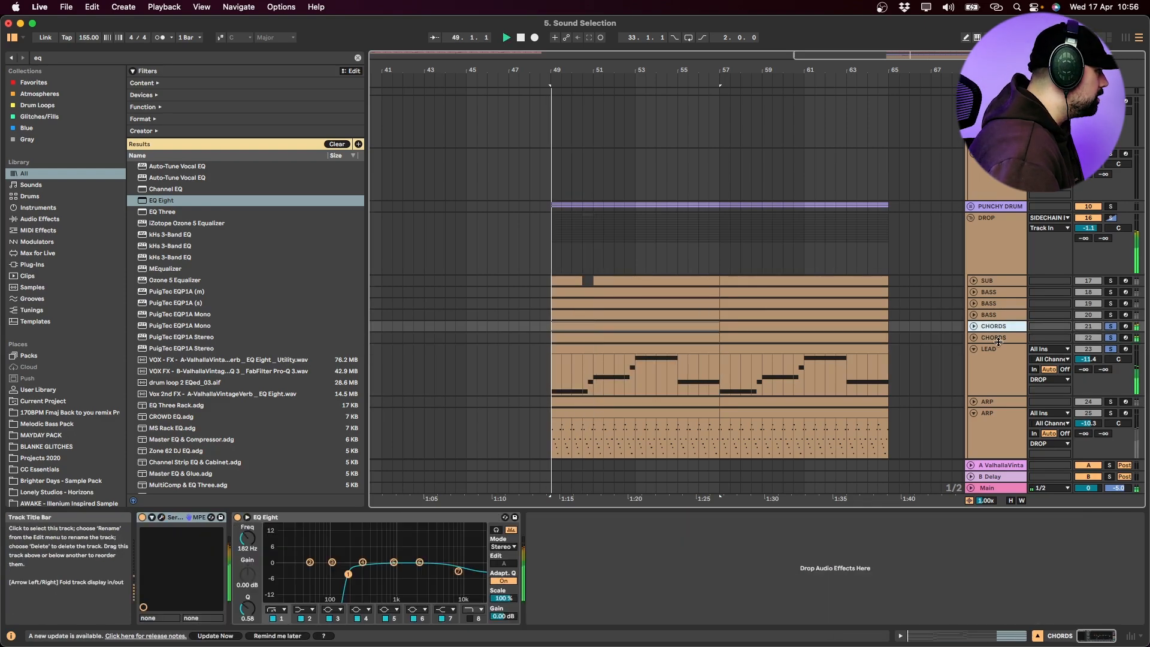
Raise the LEAD track's volume to -10.5 dB and compare playback with its solo off and on
click(1012, 358)
drag(1056, 367, 1055, 360)
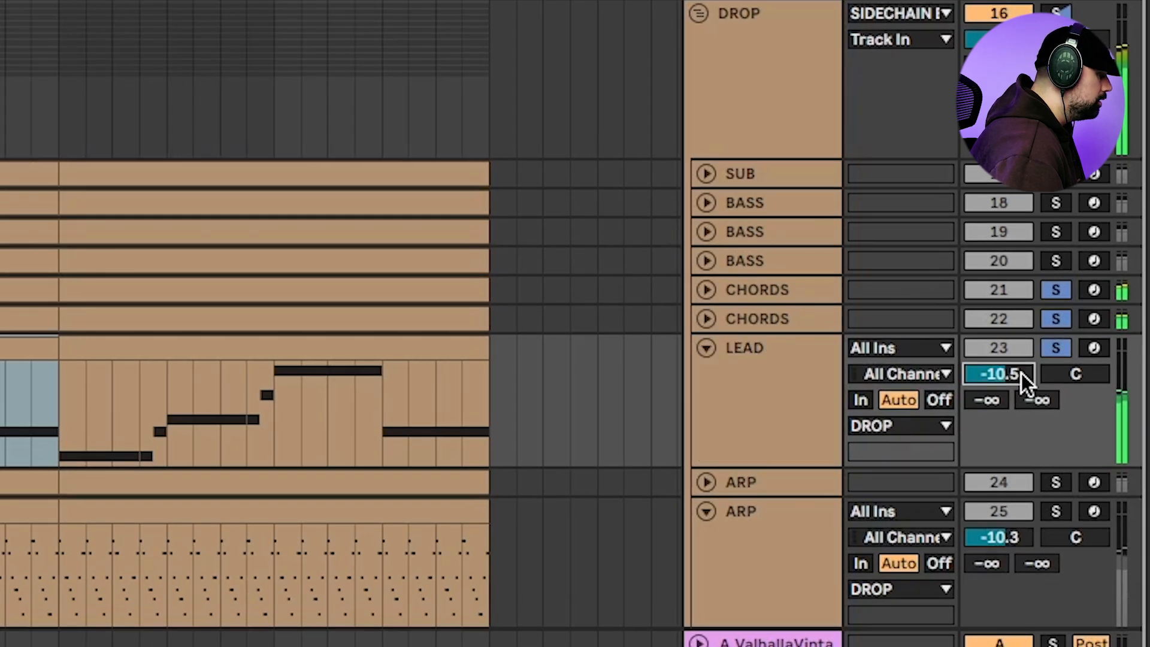
click(1061, 349)
click(1062, 350)
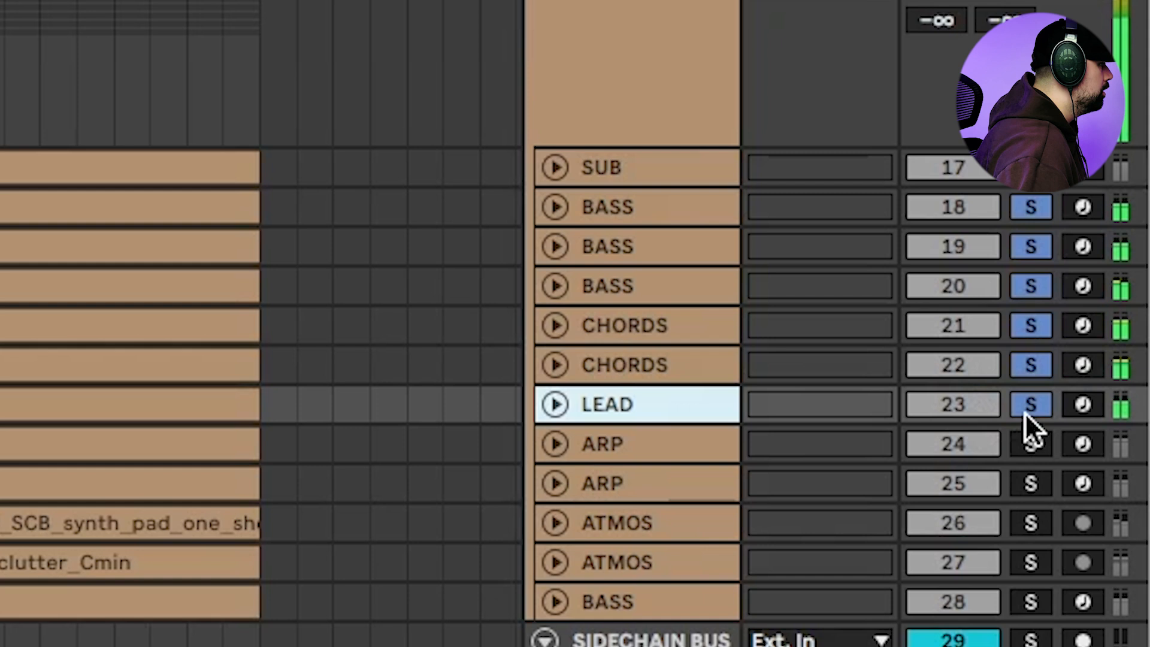
Compare the soloed BASS and CHORDS layers without and with the LEAD track
click(1026, 412)
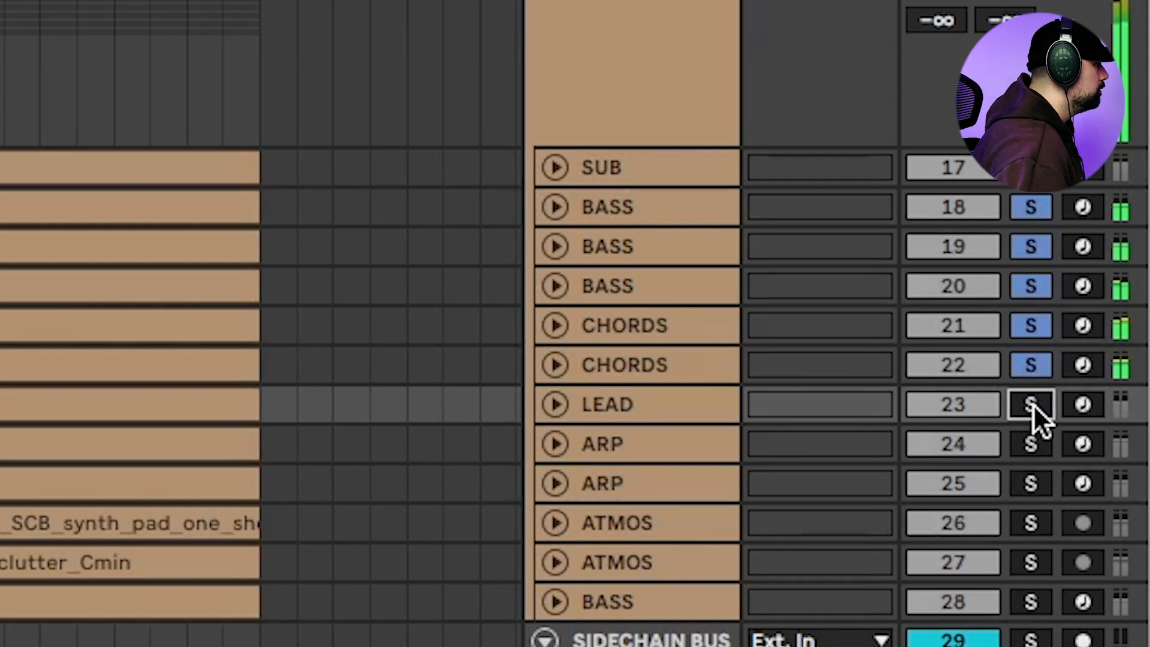
click(1028, 407)
click(1029, 403)
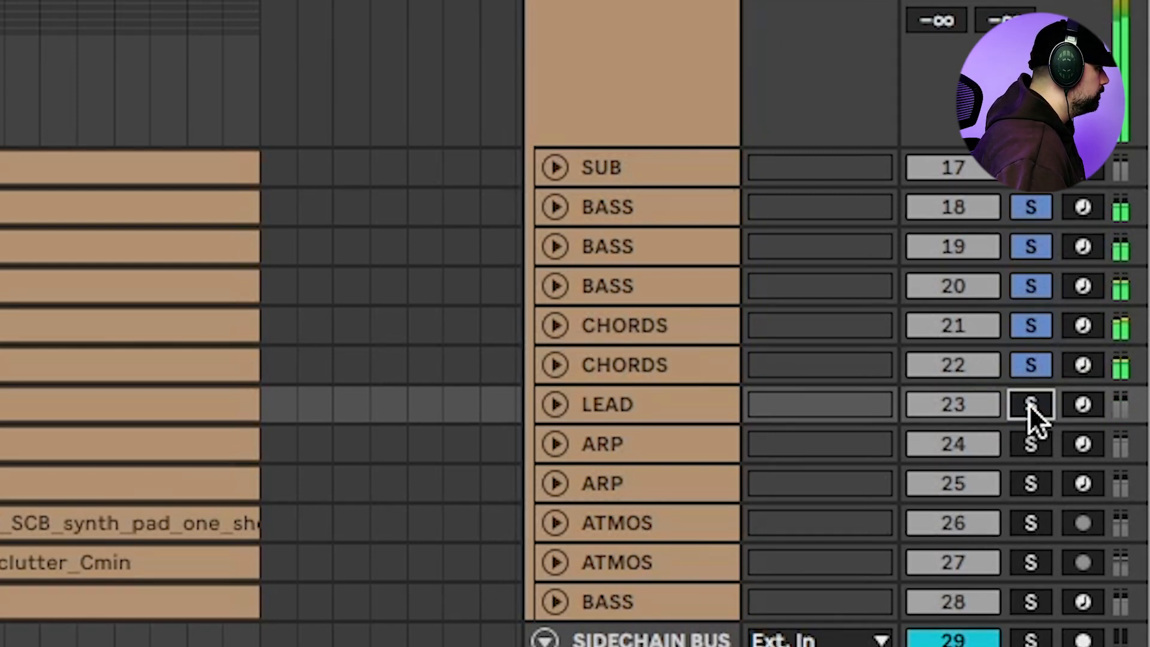
click(1029, 404)
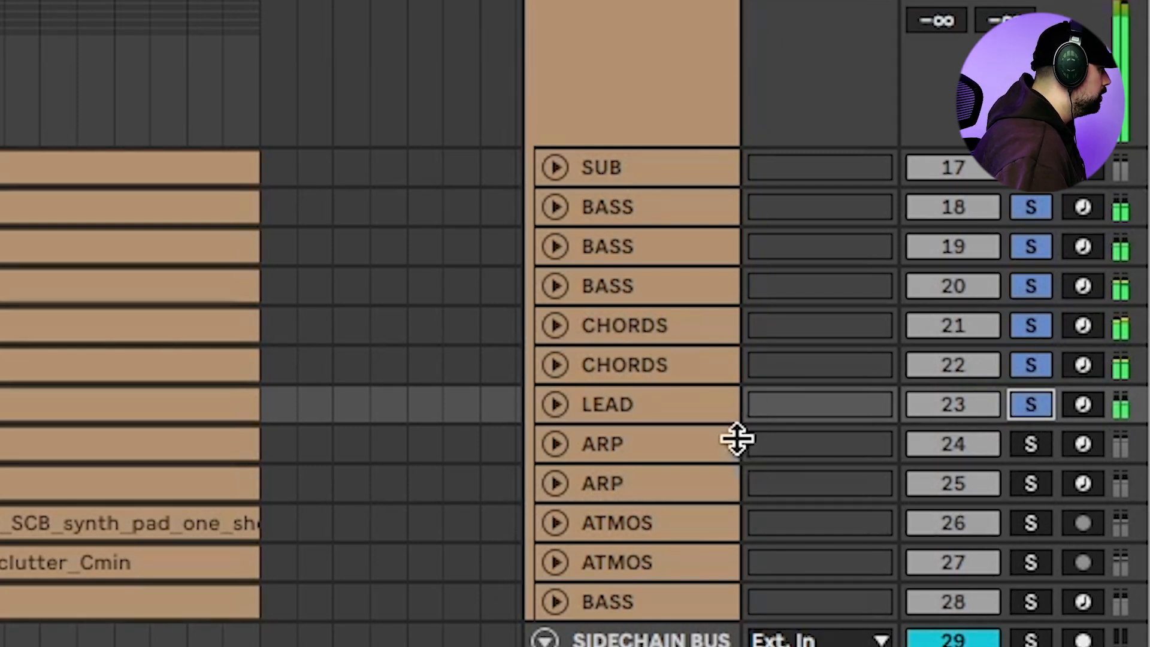
Add both ARP tracks to the soloed BASS, CHORDS and LEAD playback
click(871, 458)
click(1031, 444)
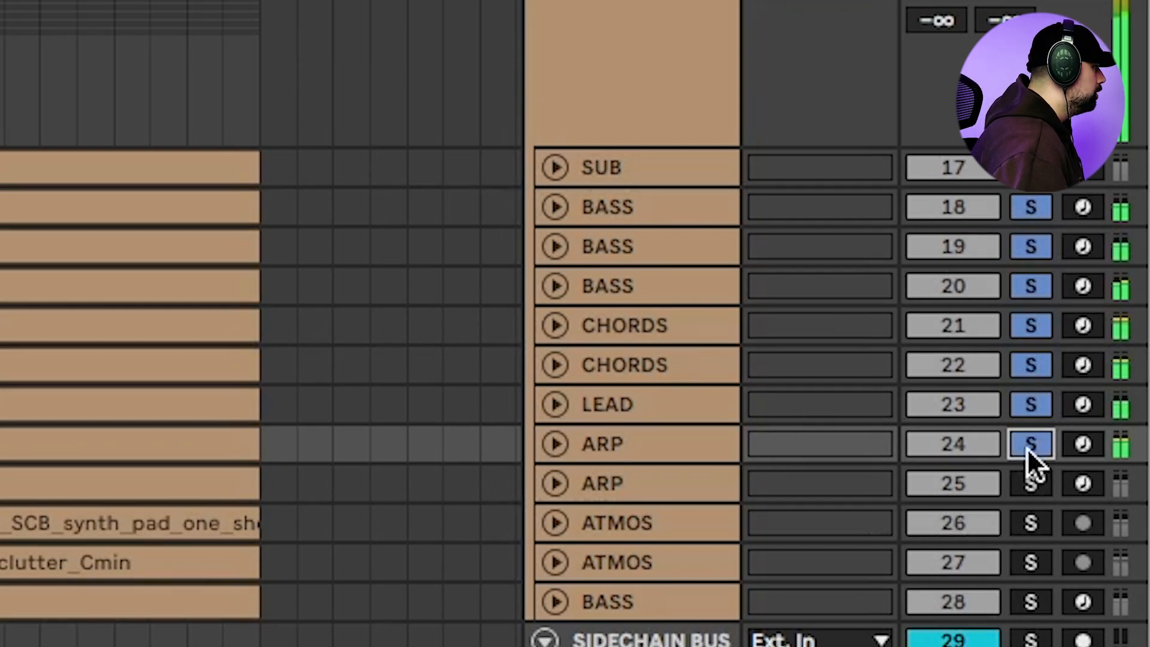
click(967, 473)
click(1040, 474)
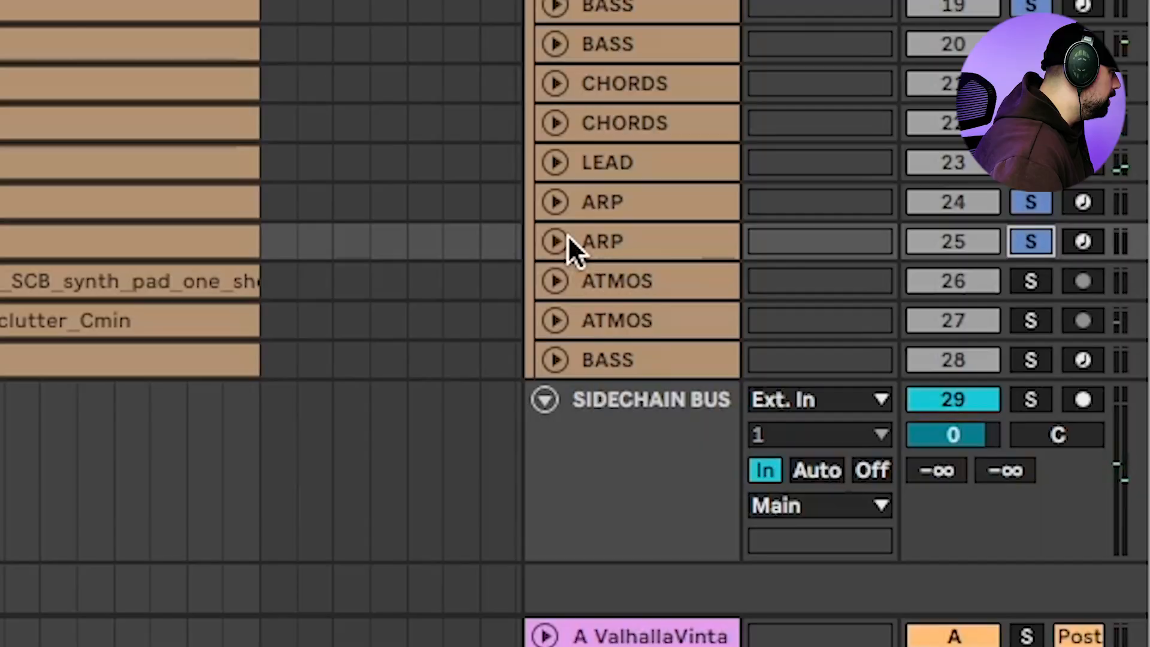
Raise the second ARP track's volume to -4.3 dB and compare the mix without and with it
click(560, 241)
drag(953, 276, 952, 255)
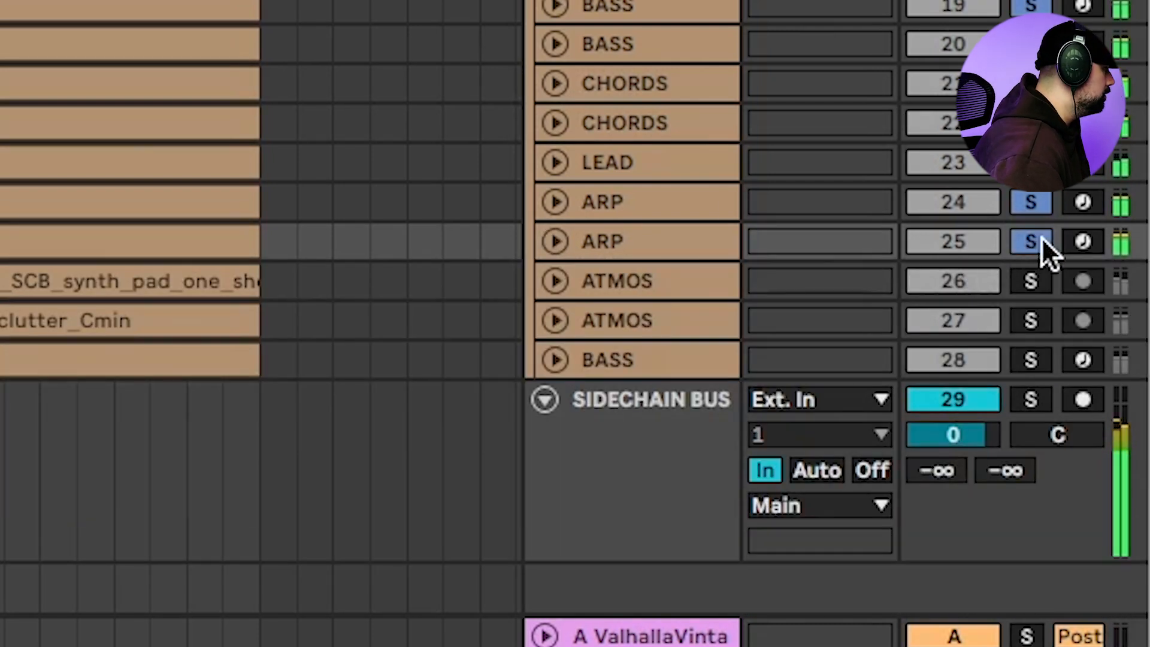
click(1041, 237)
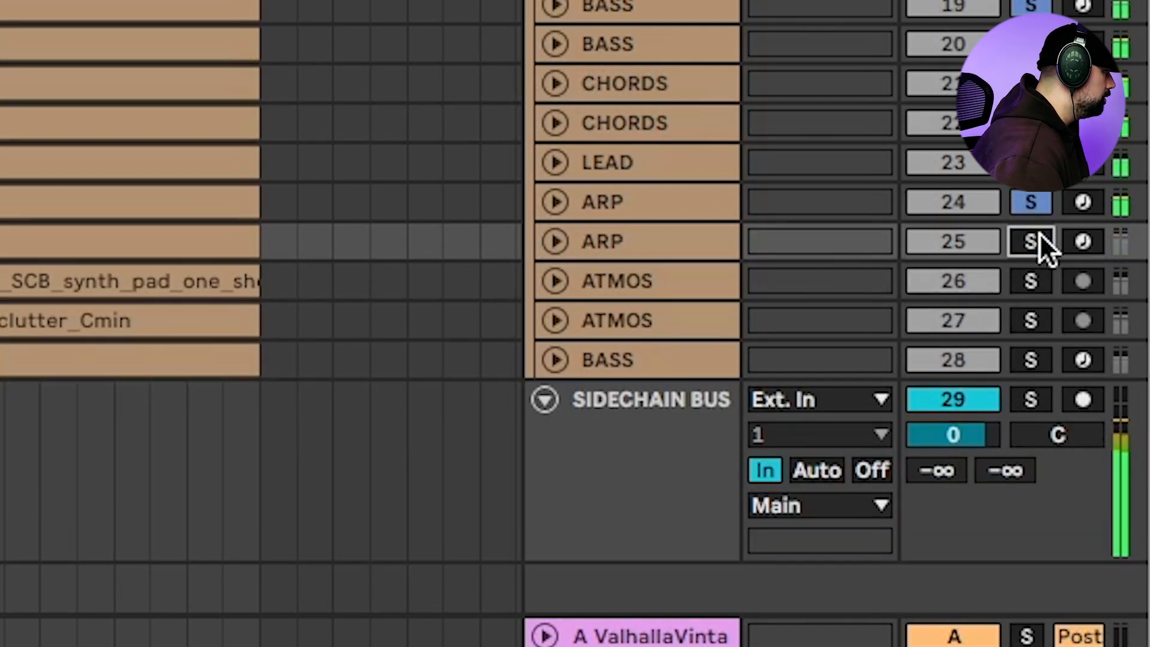
click(1037, 239)
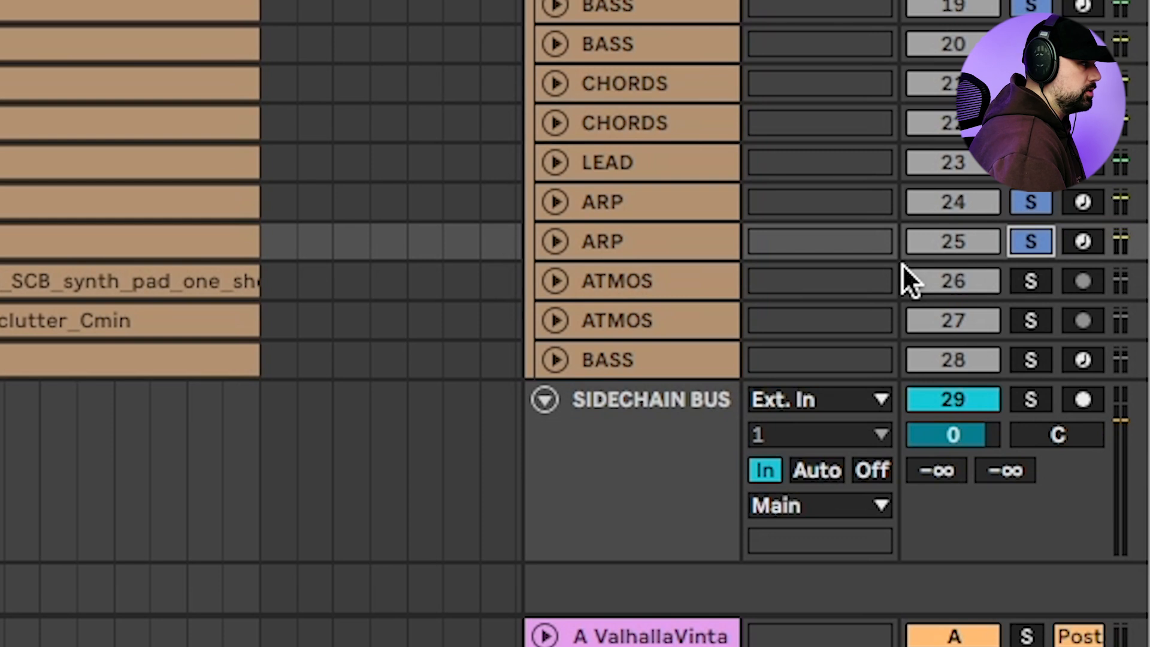
click(1029, 233)
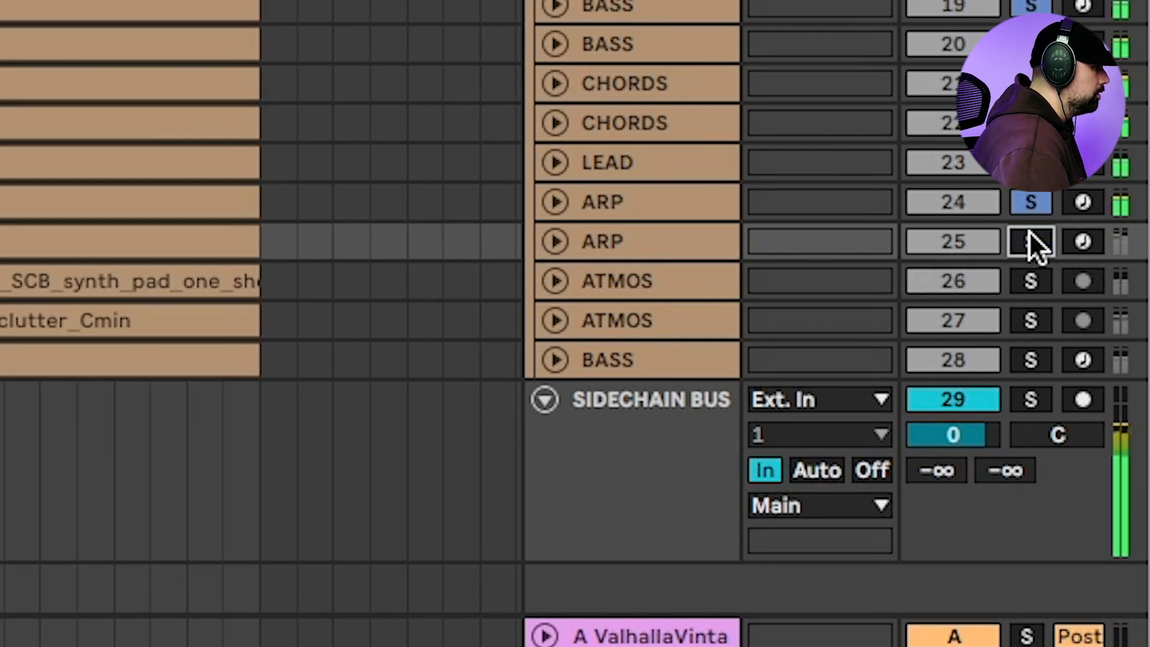
click(1029, 234)
Lower the second ARP track's volume to -6.8 dB, compare with its solo off and on, and reduce it further to -9.0 dB
click(556, 239)
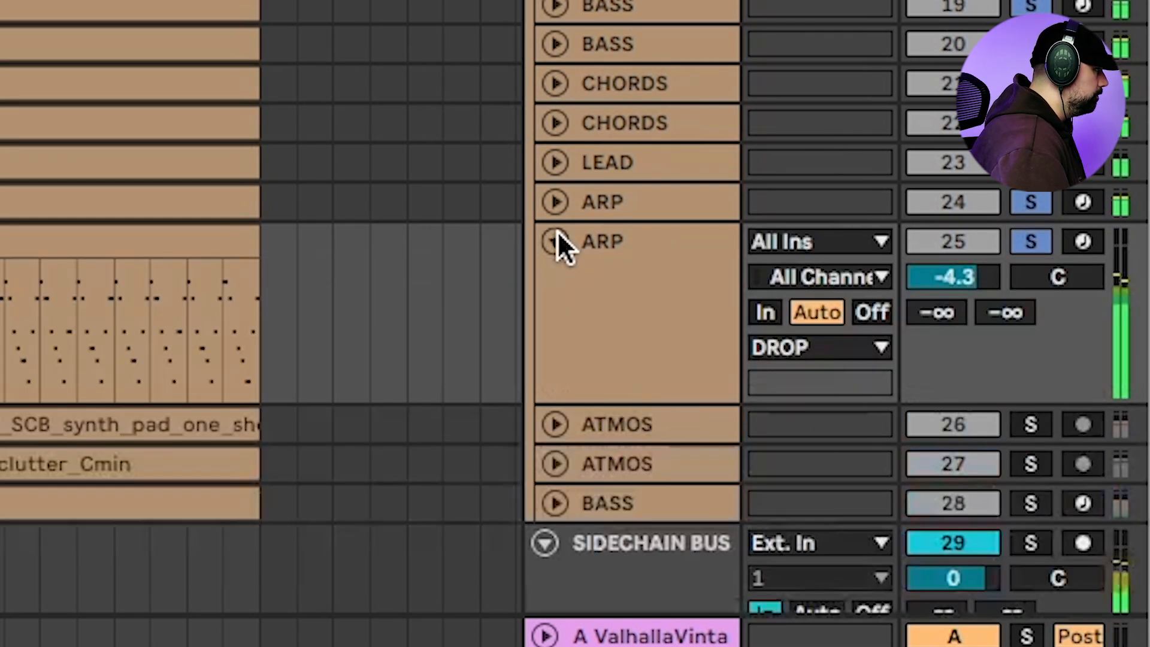
drag(924, 275, 925, 290)
click(1029, 242)
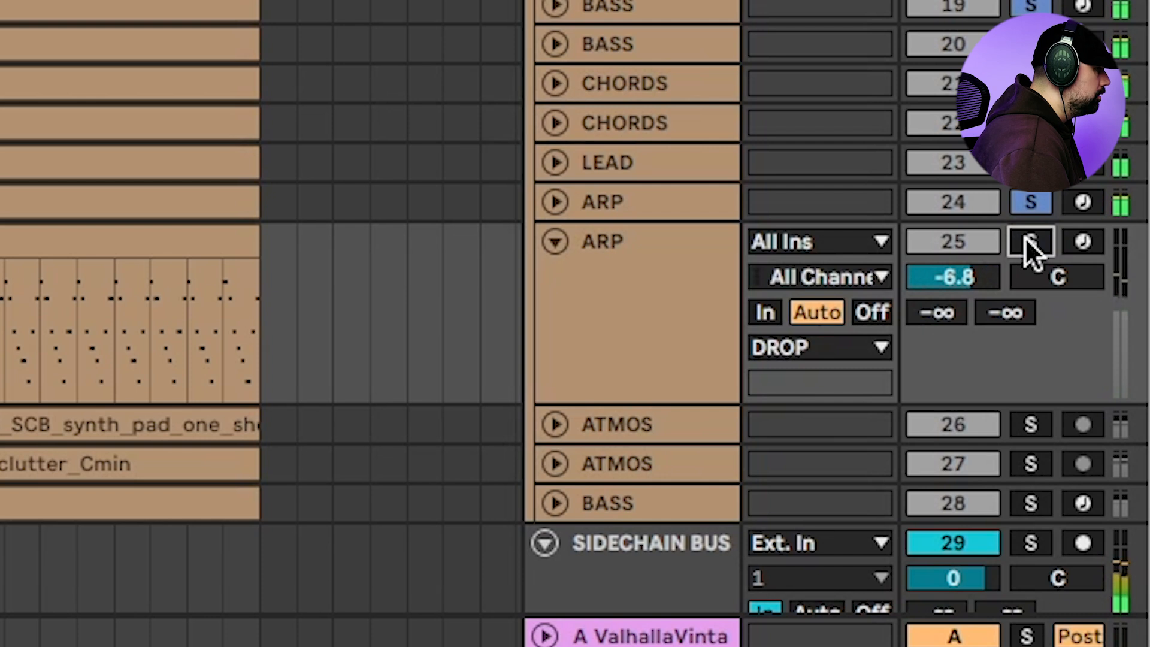
click(1029, 240)
drag(979, 283, 979, 292)
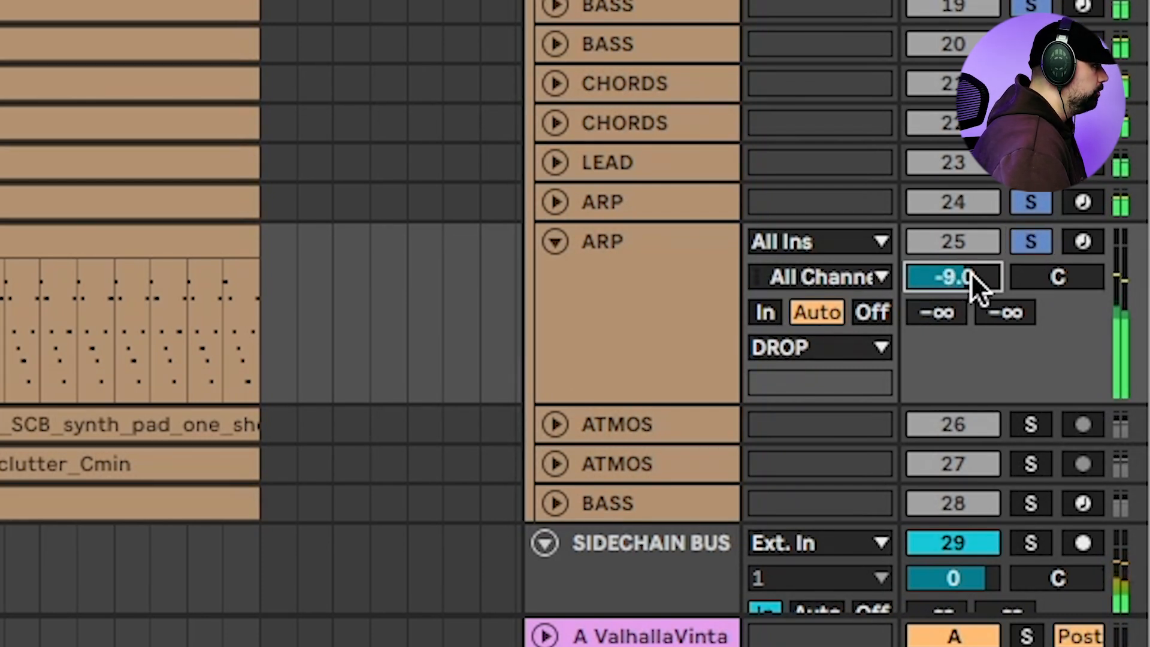
Lower the second ARP track's volume to -13.4 dB during playback and compare with its solo off and on
key(space)
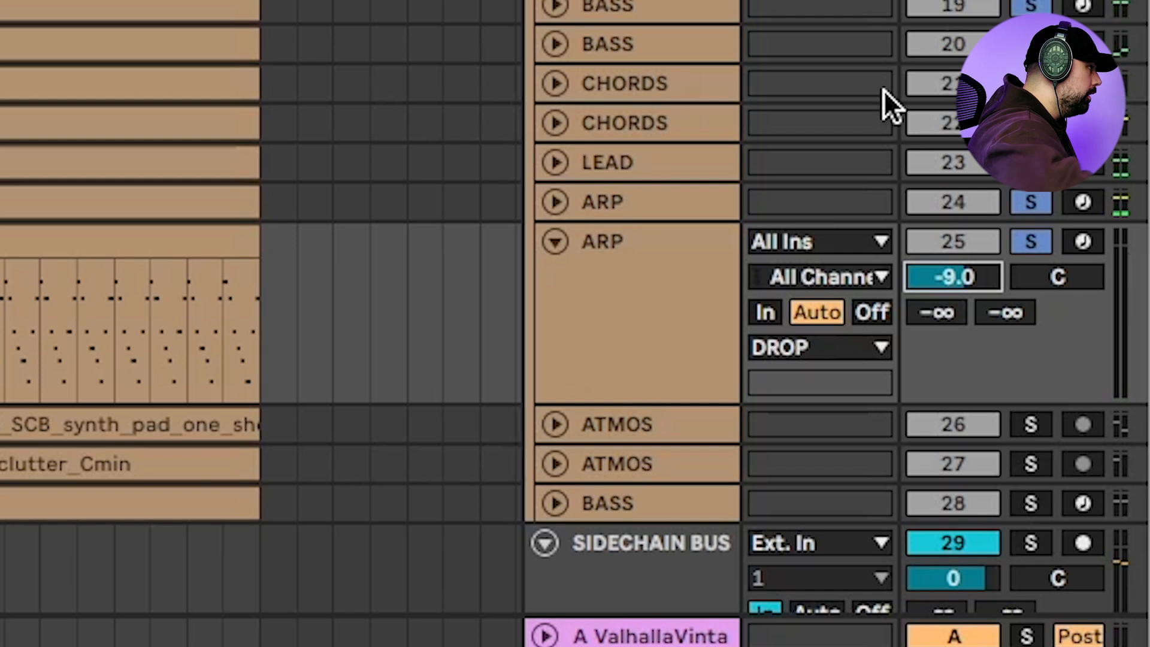
key(space)
drag(936, 282, 935, 308)
click(1025, 251)
click(1026, 246)
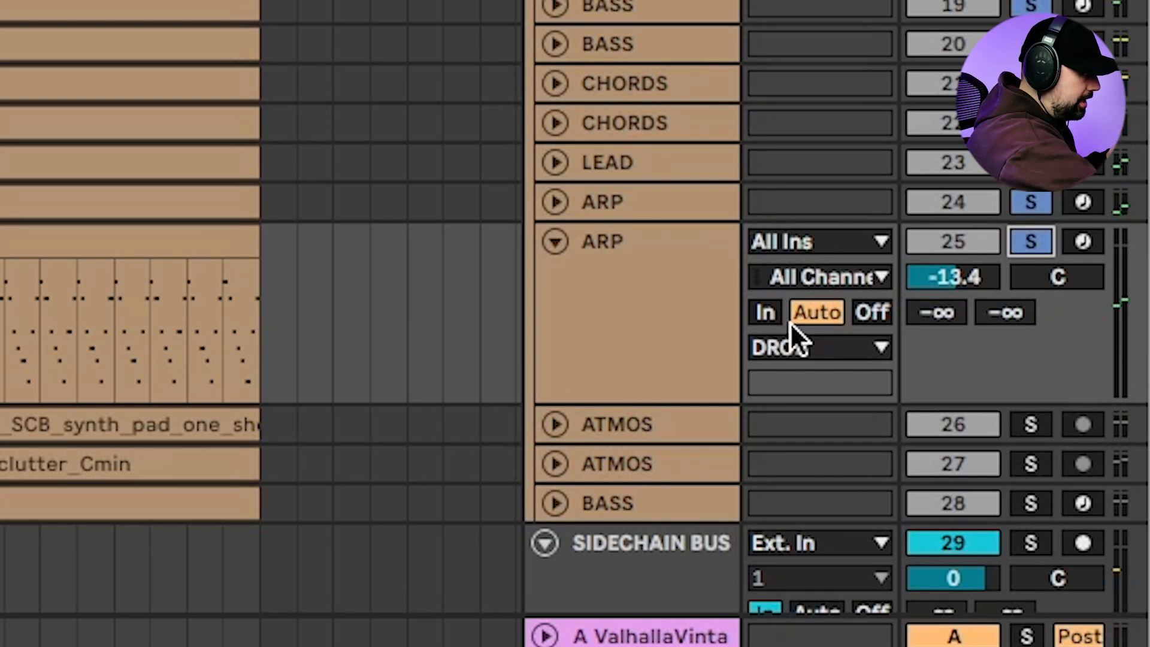
Raise the second ARP track's volume to -9.7 dB during playback and compare with its solo off and on
key(space)
click(954, 277)
drag(954, 277, 954, 261)
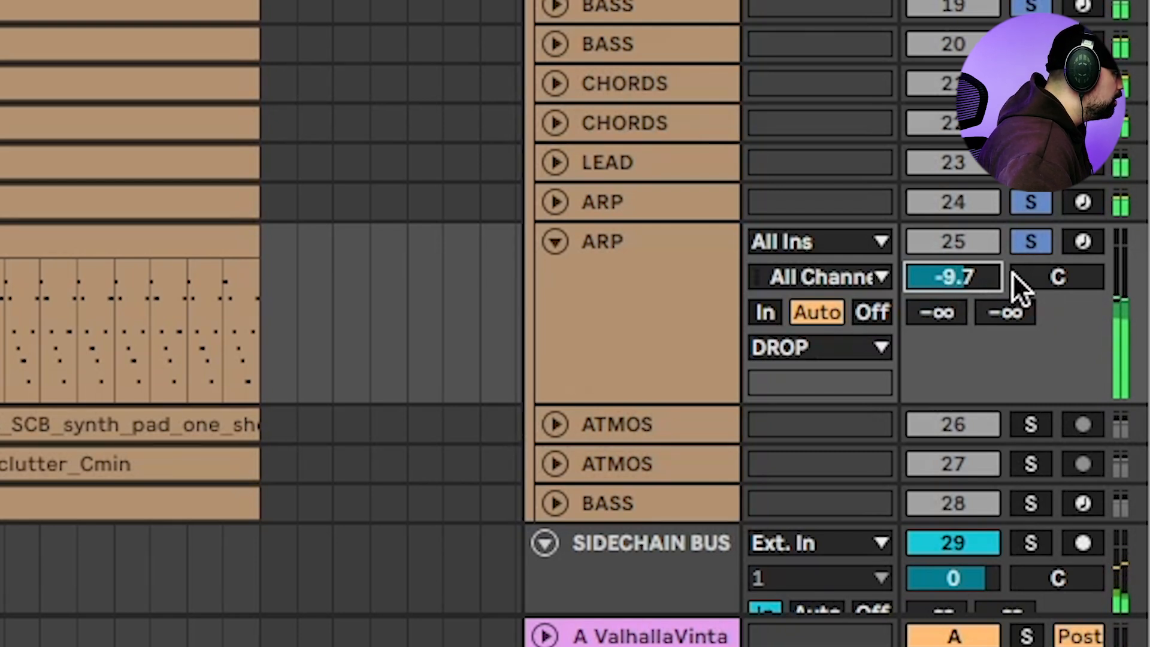
click(1040, 235)
click(1040, 235)
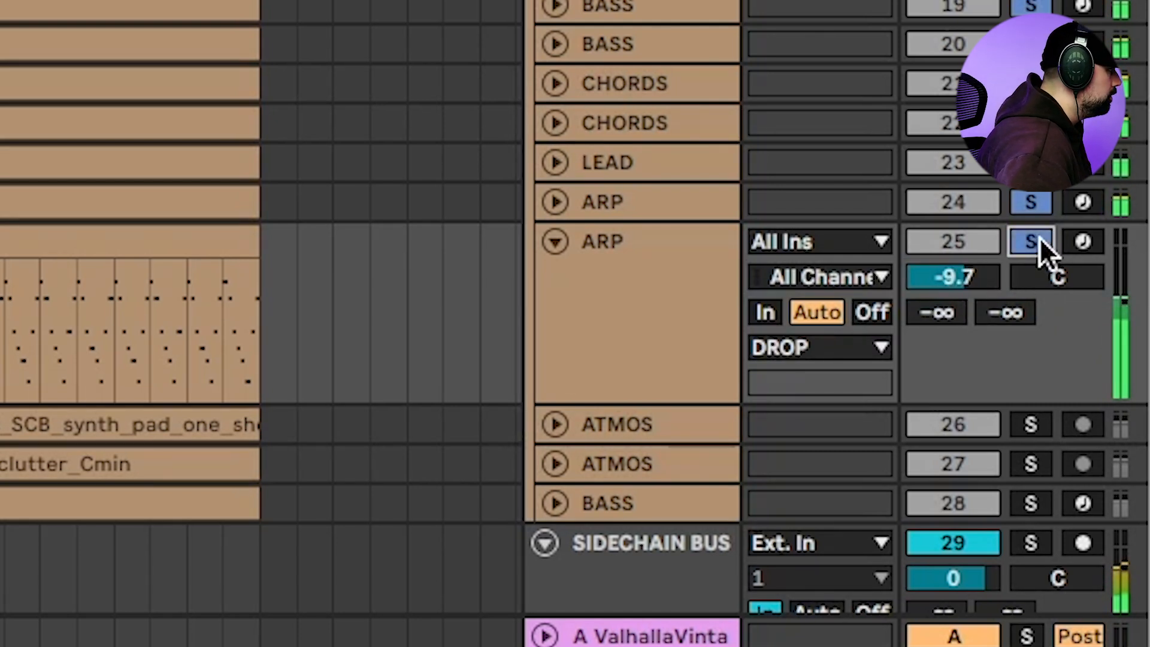
Set the second ARP track's volume to -10.3 dB and check the mix without and with it
drag(989, 275, 989, 280)
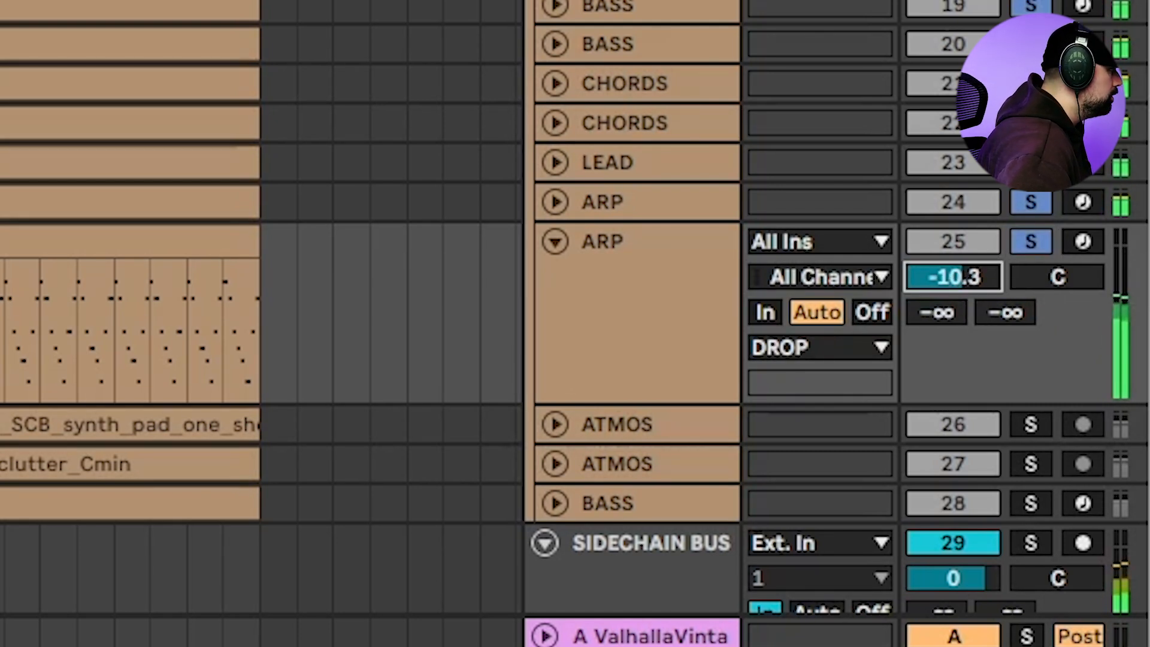
click(1026, 247)
click(1033, 240)
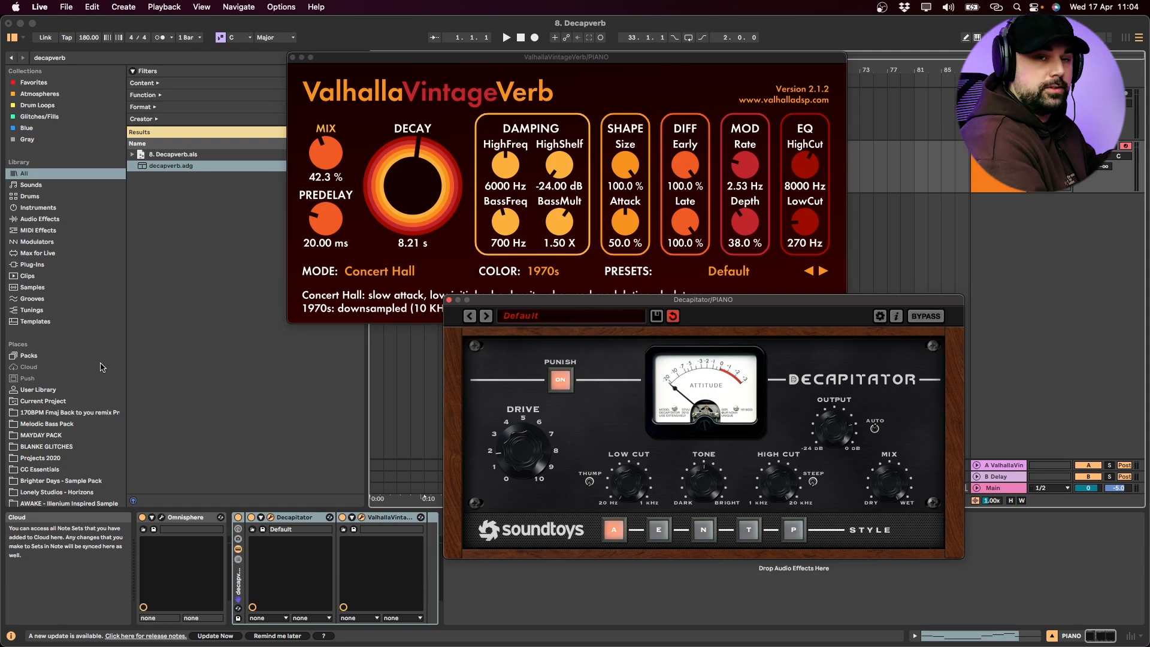
Close the Decapitator and ValhallaVintageVerb windows and raise the PIANO track's volume during playback
click(448, 299)
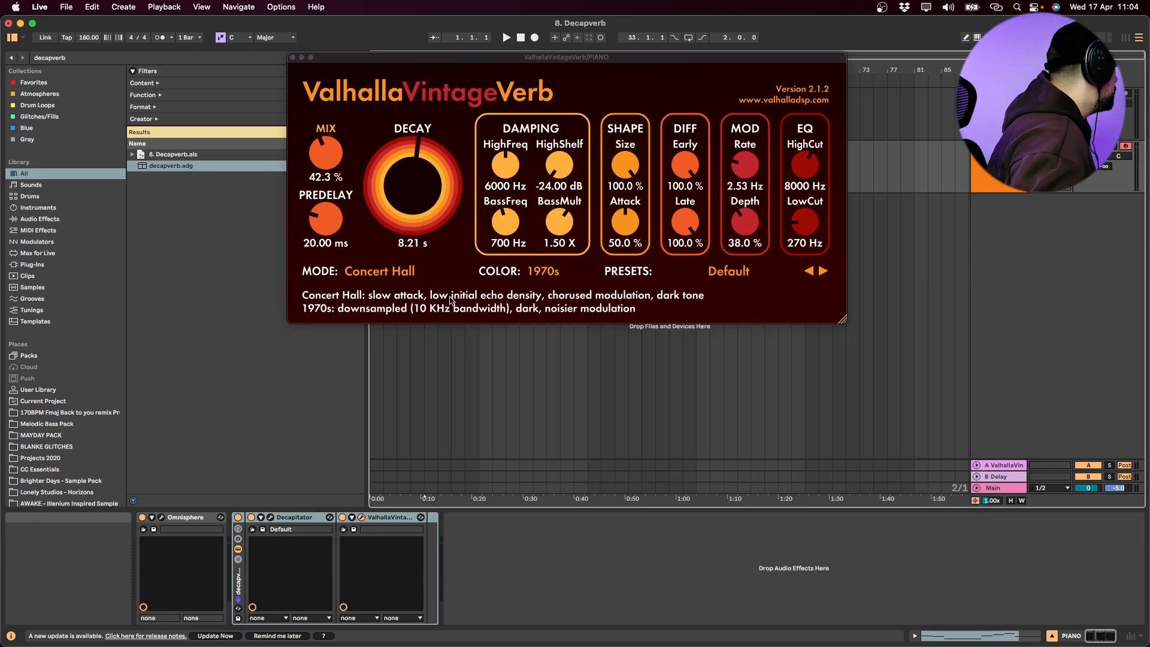
click(292, 57)
key(space)
drag(1089, 156, 1089, 149)
Stop playback, switch the decapverb rack back on and replay the loop
key(space)
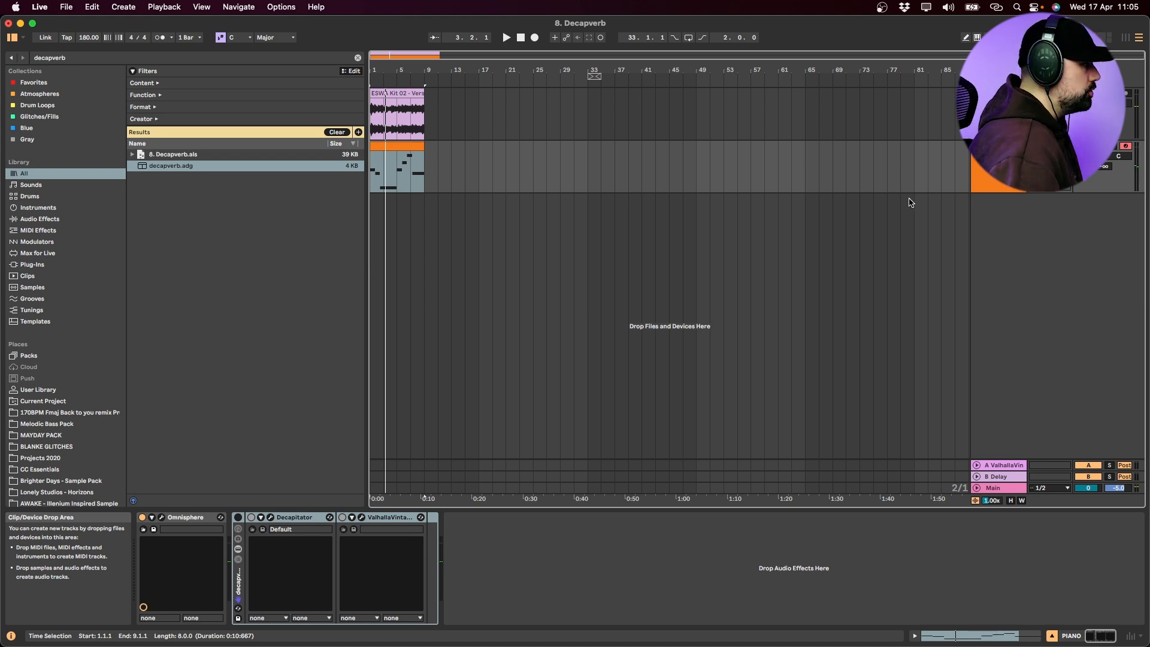
click(237, 517)
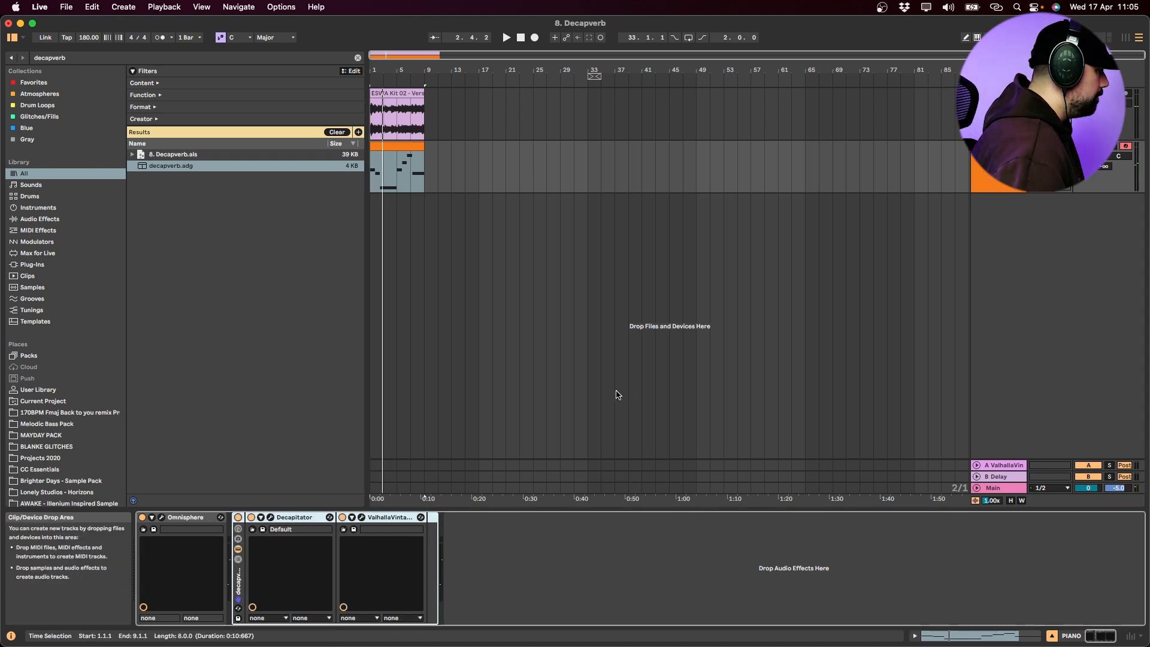
key(space)
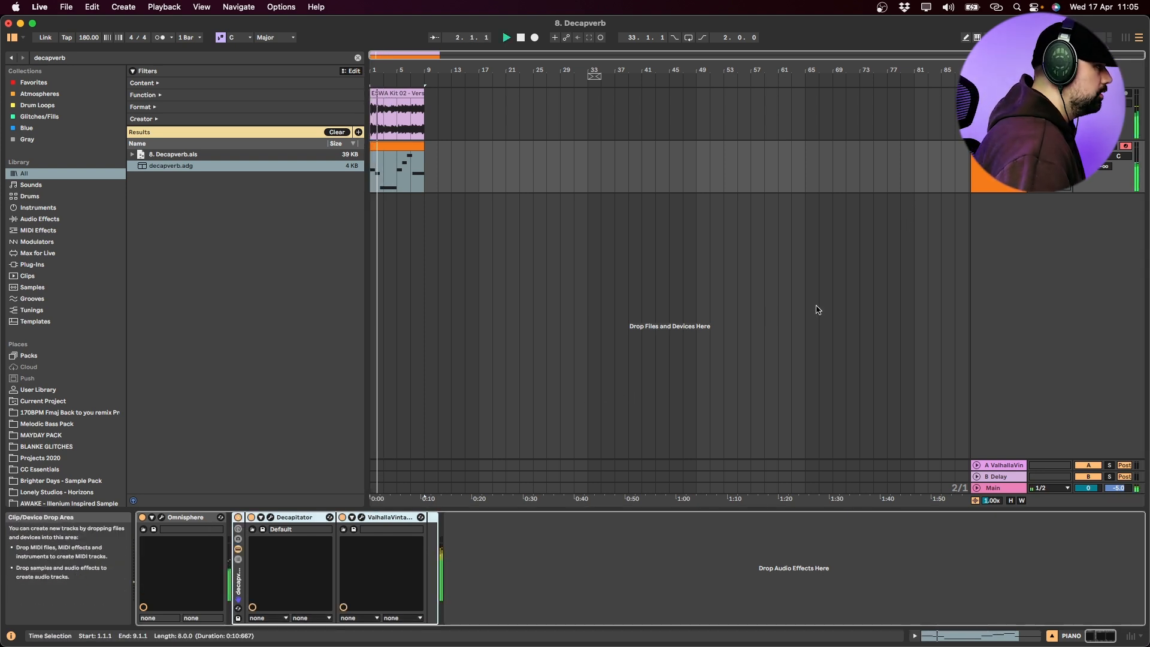
Search the browser for "eq" and add an EQ Eight after the decapverb rack on the PIANO track
click(999, 180)
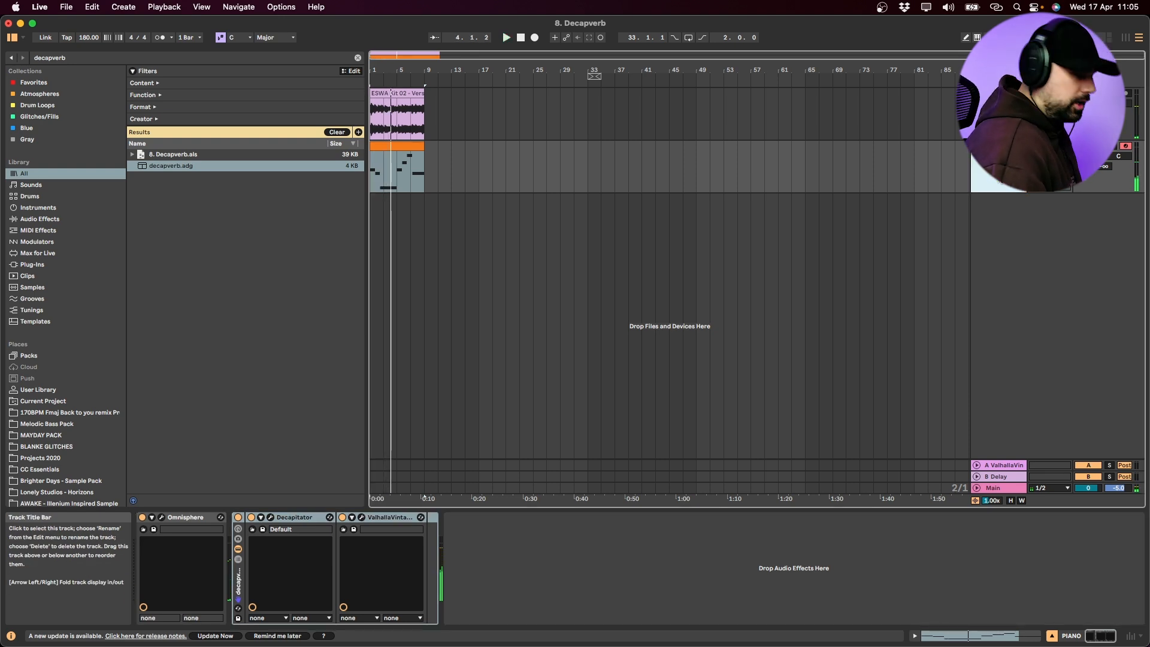
key(super+f)
text(eq)
key(Down)
key(Down)
key(Down)
key(Down)
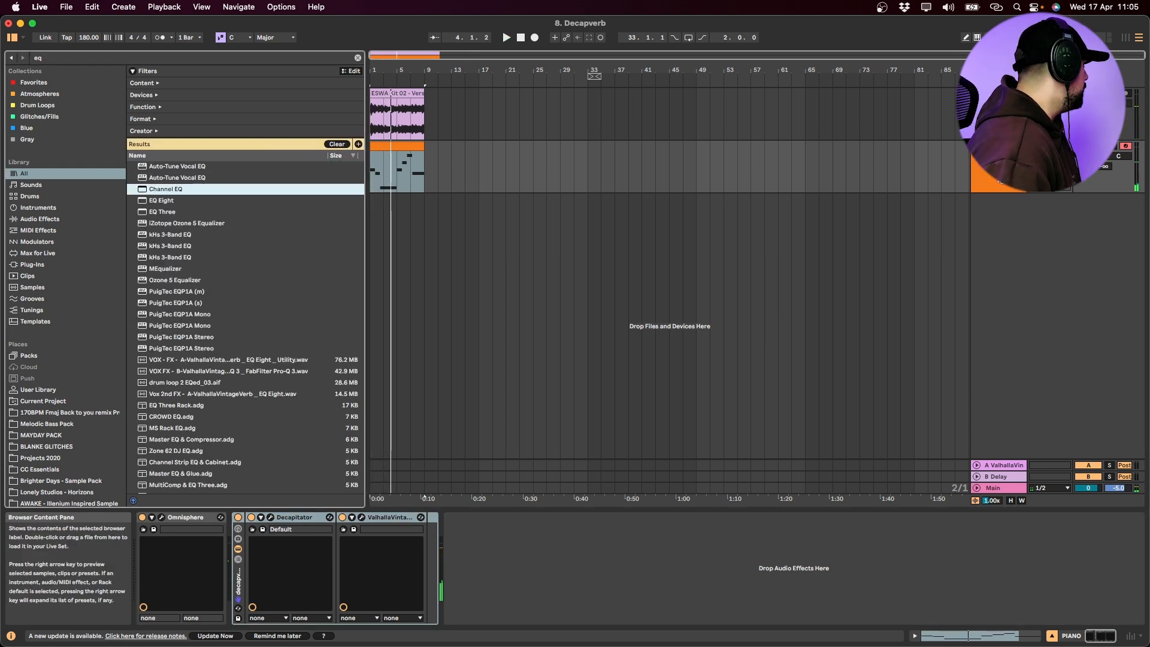
key(Return)
Enable EQ Eight's band 8 as a low-pass at 1.82 kHz and band 1 as an x4 high-pass at 132 Hz
click(681, 618)
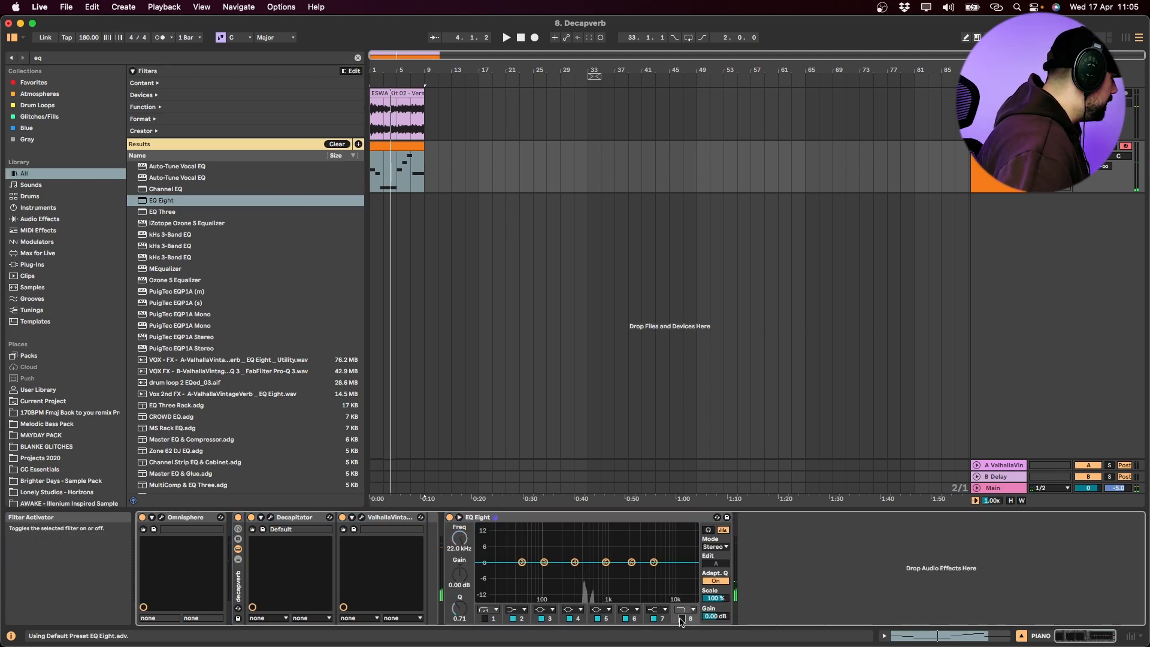
drag(694, 573, 628, 572)
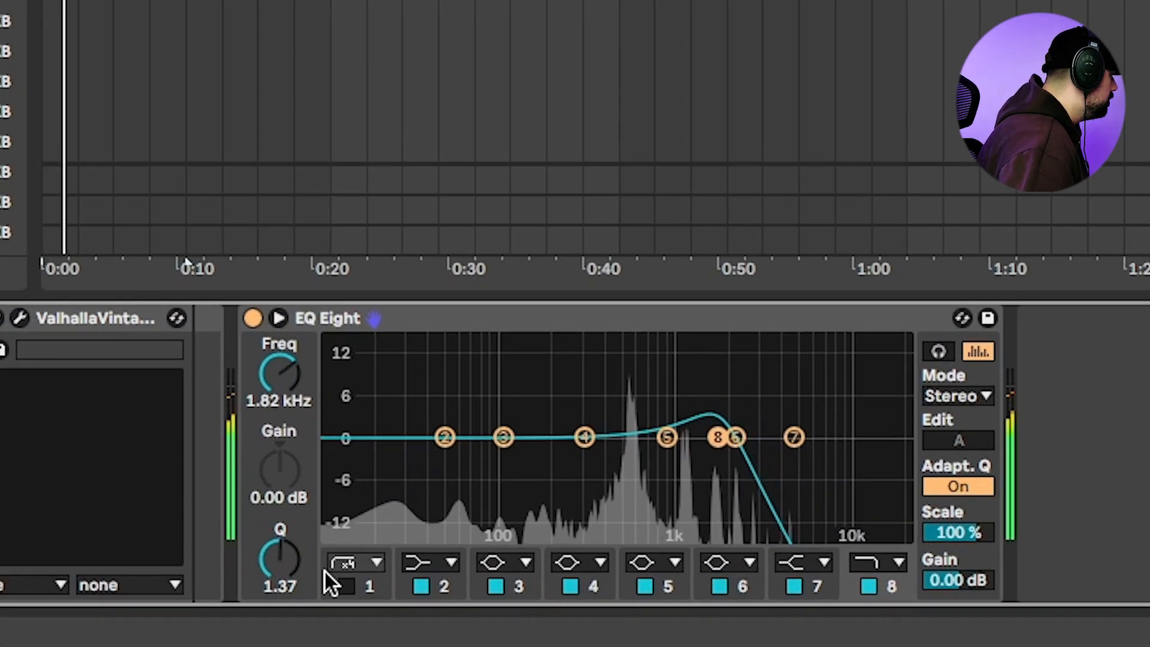
click(346, 586)
drag(329, 462, 523, 480)
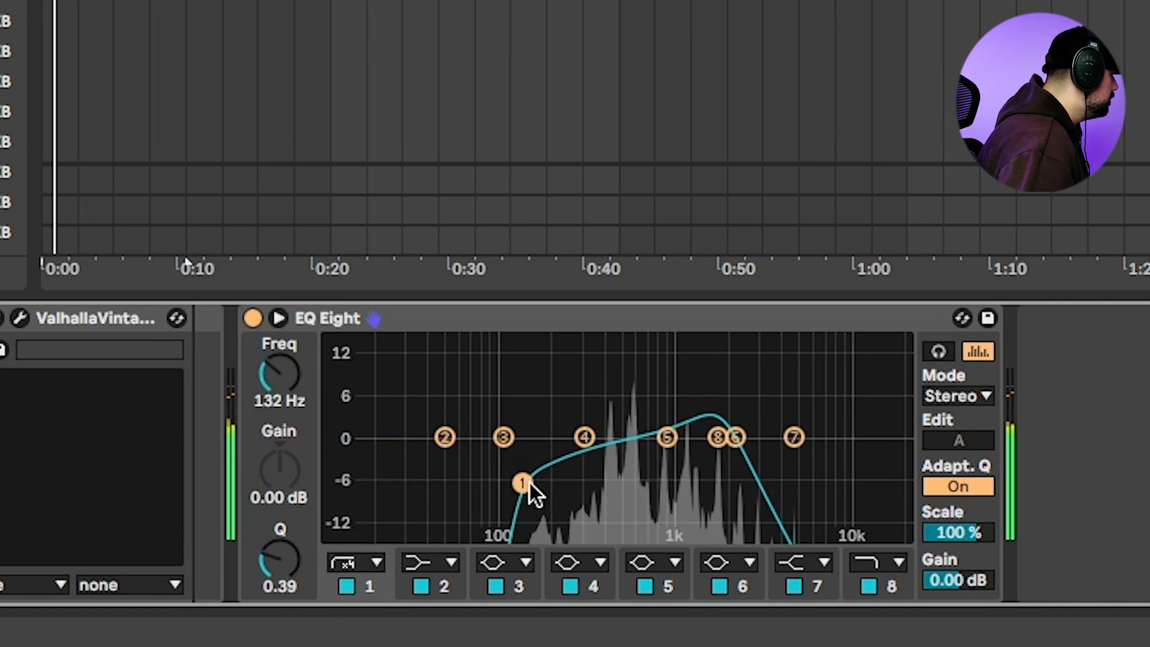
Change EQ Eight's band 8 to an x4 low-pass and set it to 1.63 kHz with a Q of 0.85
drag(736, 437, 686, 455)
click(857, 555)
click(867, 528)
mouse_move(700, 449)
mouse_down()
mouse_move(720, 448)
mouse_move(708, 454)
mouse_up()
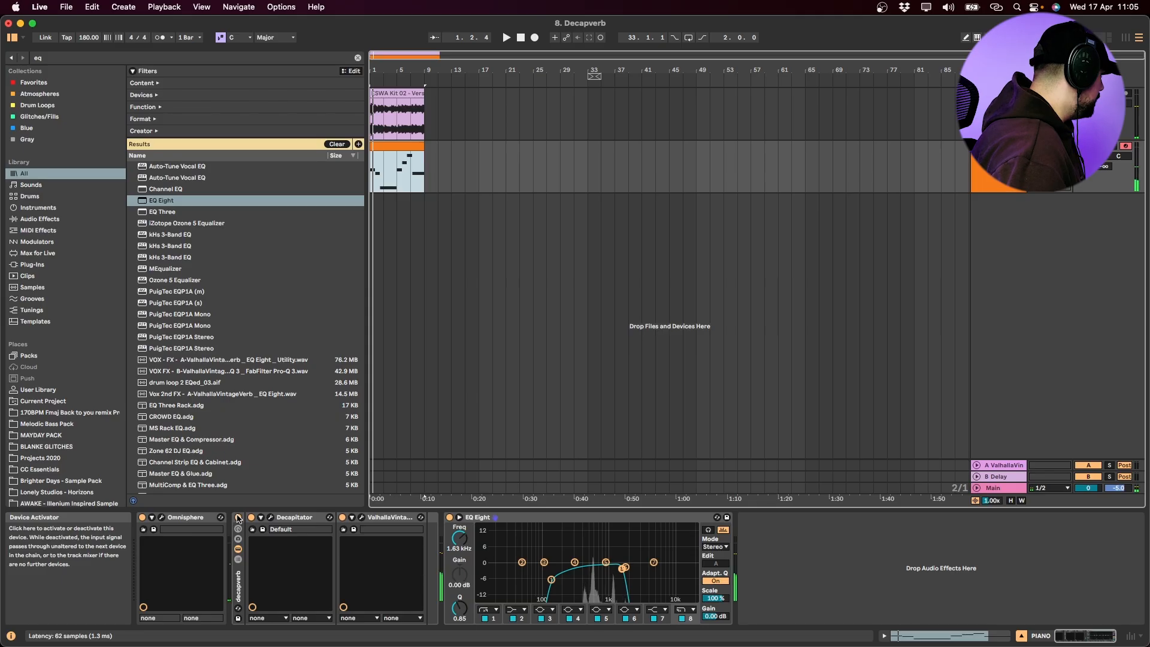
Play the EQ'd PIANO with the decapverb rack switched off, and replay it with the rack on
click(238, 518)
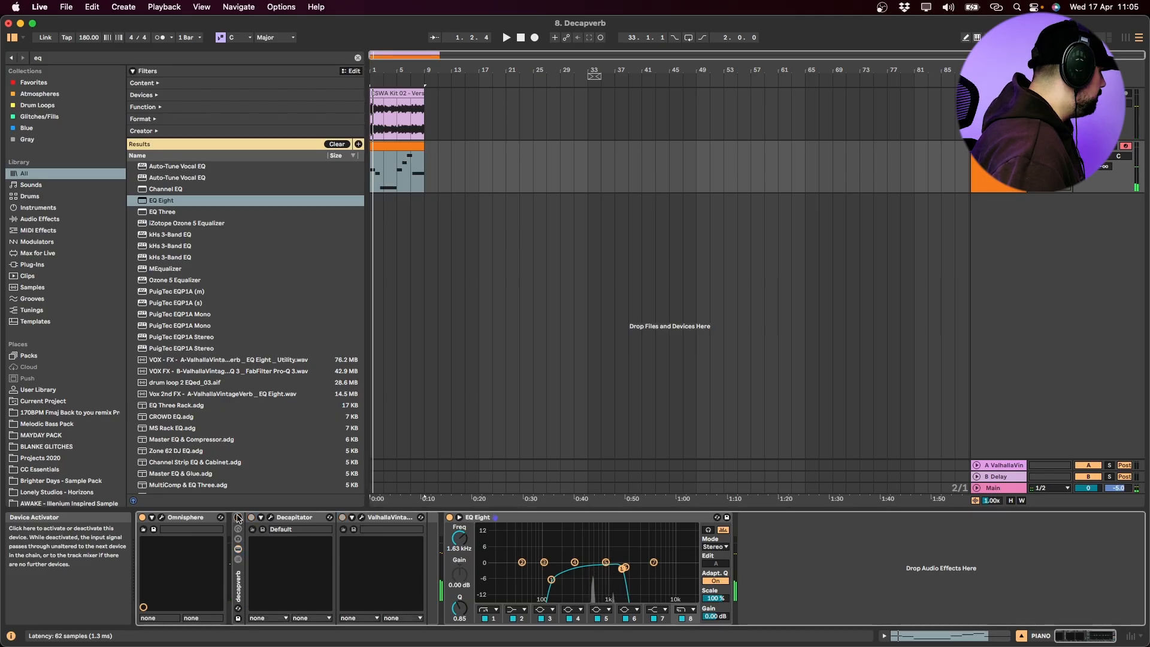
key(space)
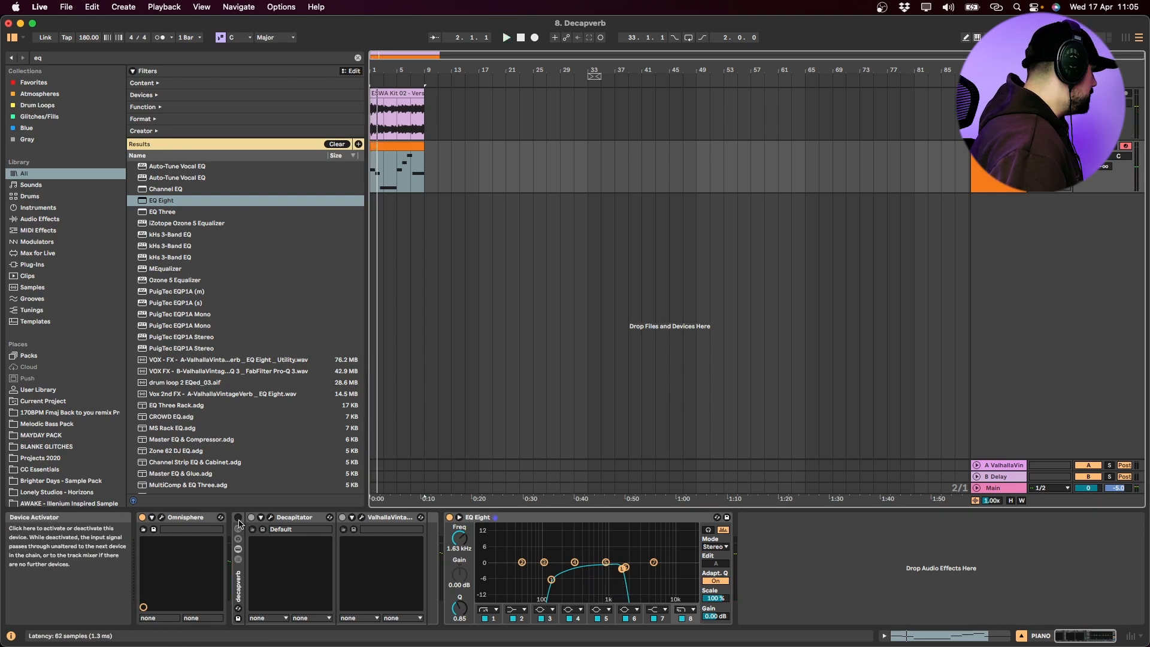
click(238, 518)
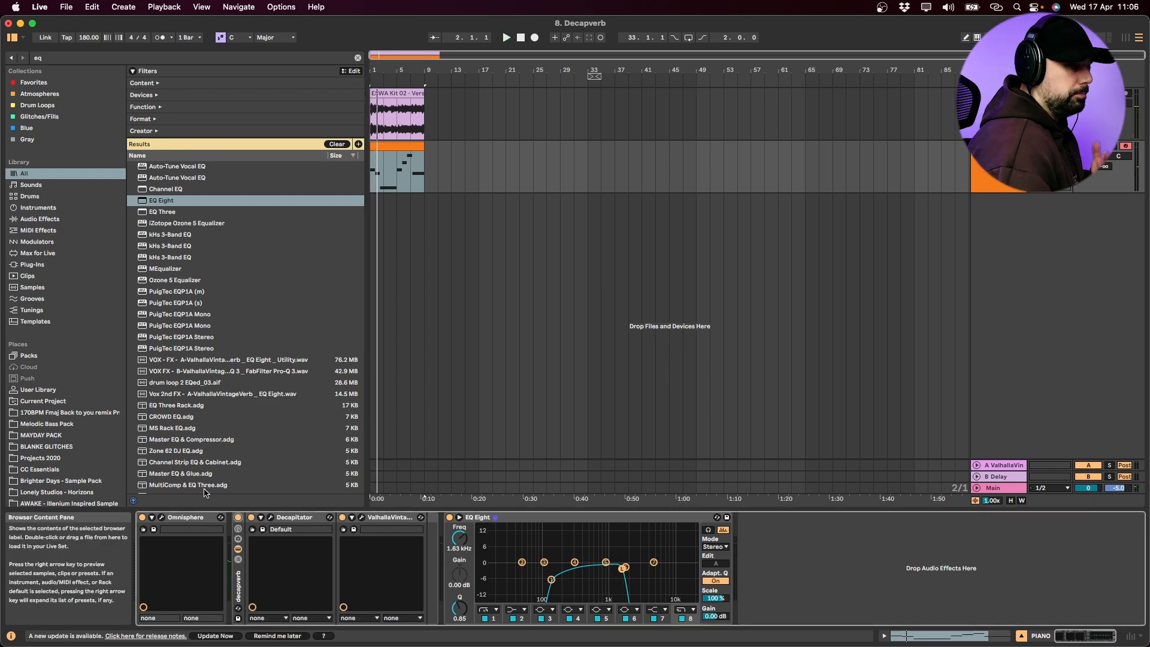
key(space)
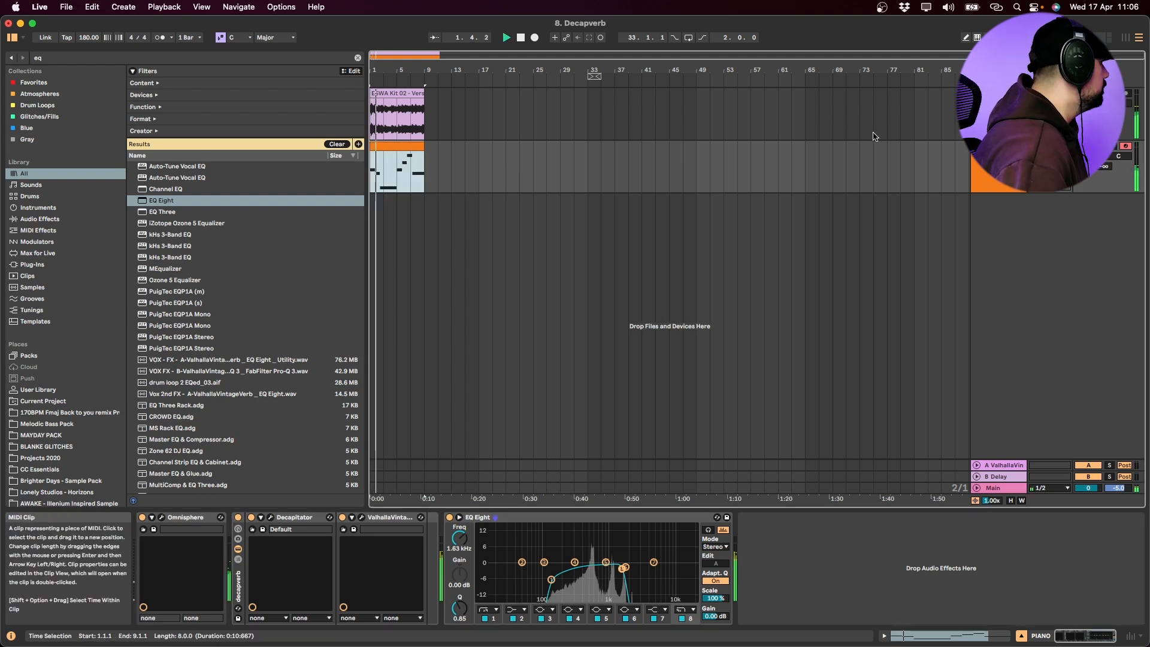